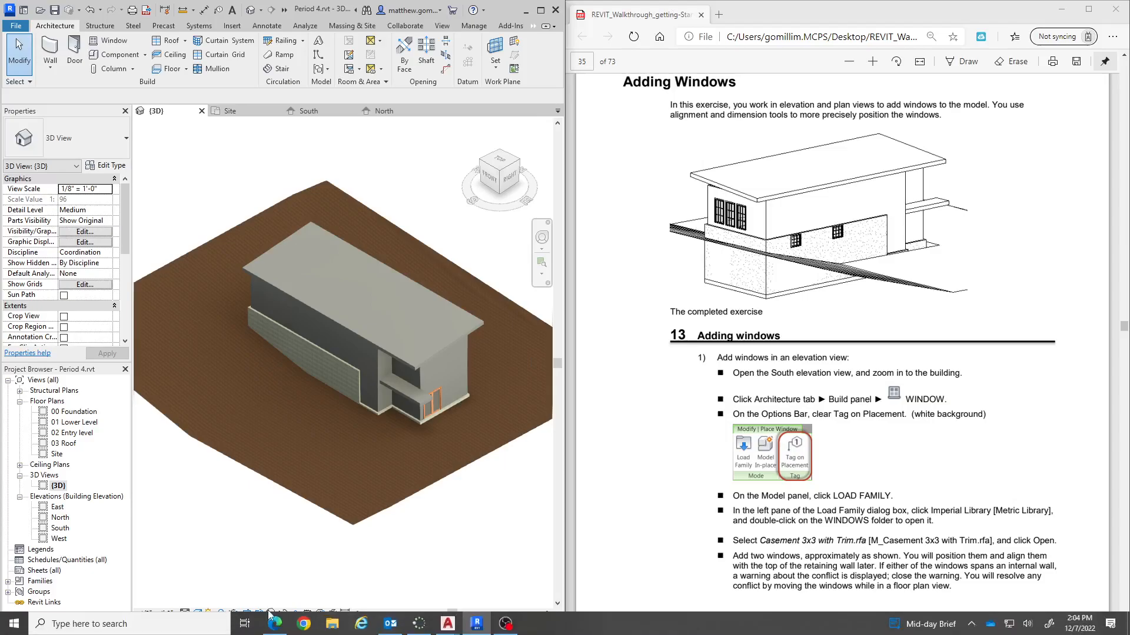
Sign in to the MCPS Desktop portal with the saved credentials and open Canvas.
left_click(601, 371)
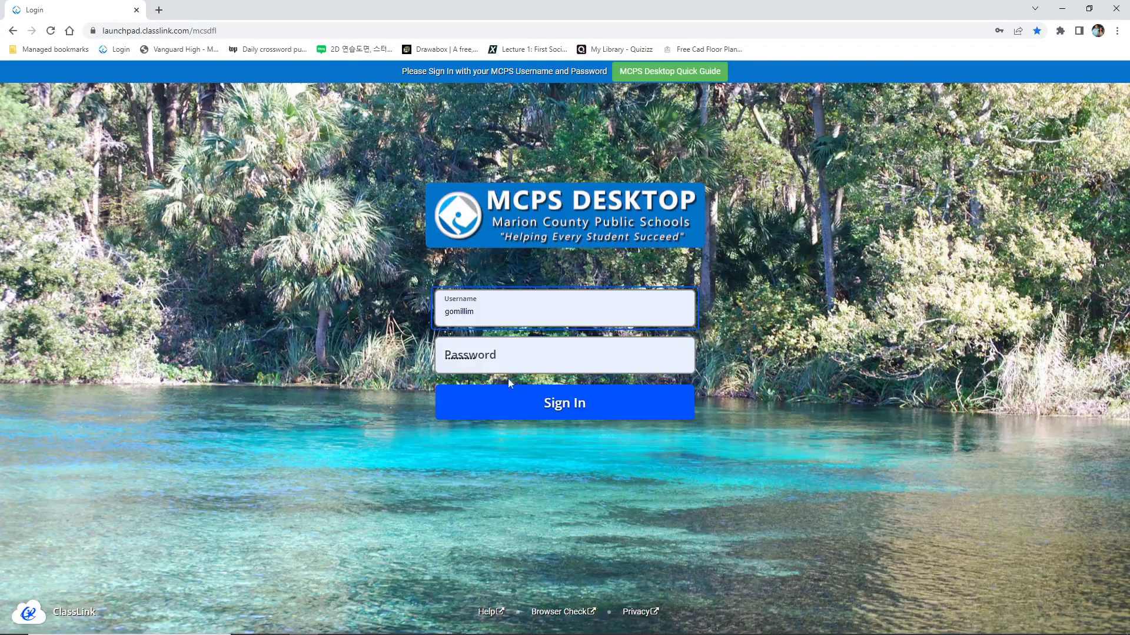
left_click(514, 394)
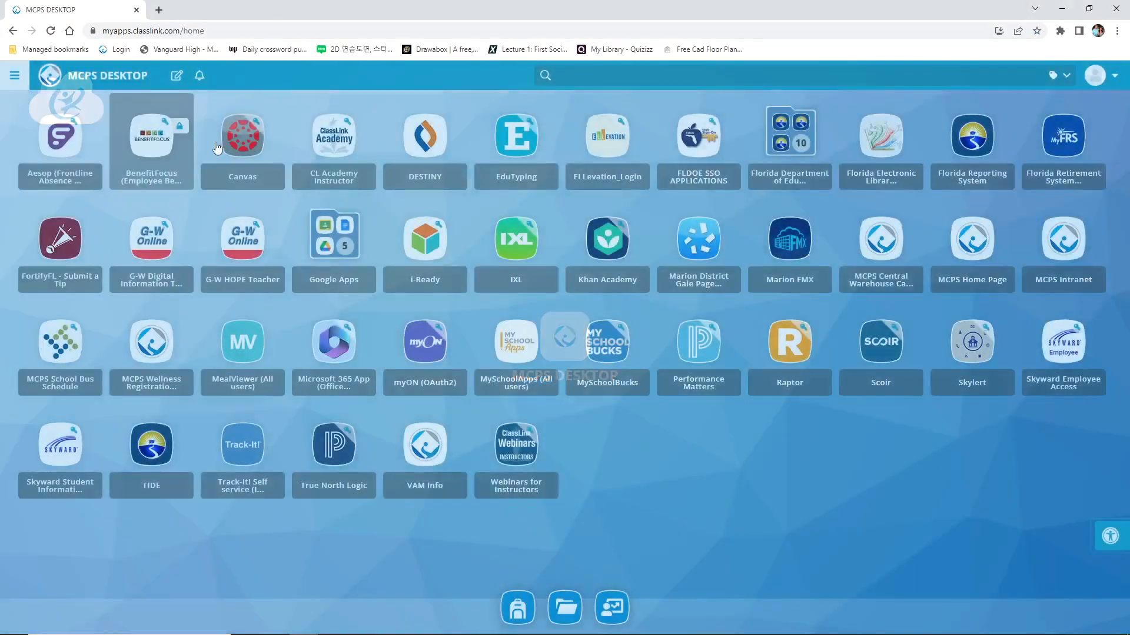
left_click(237, 143)
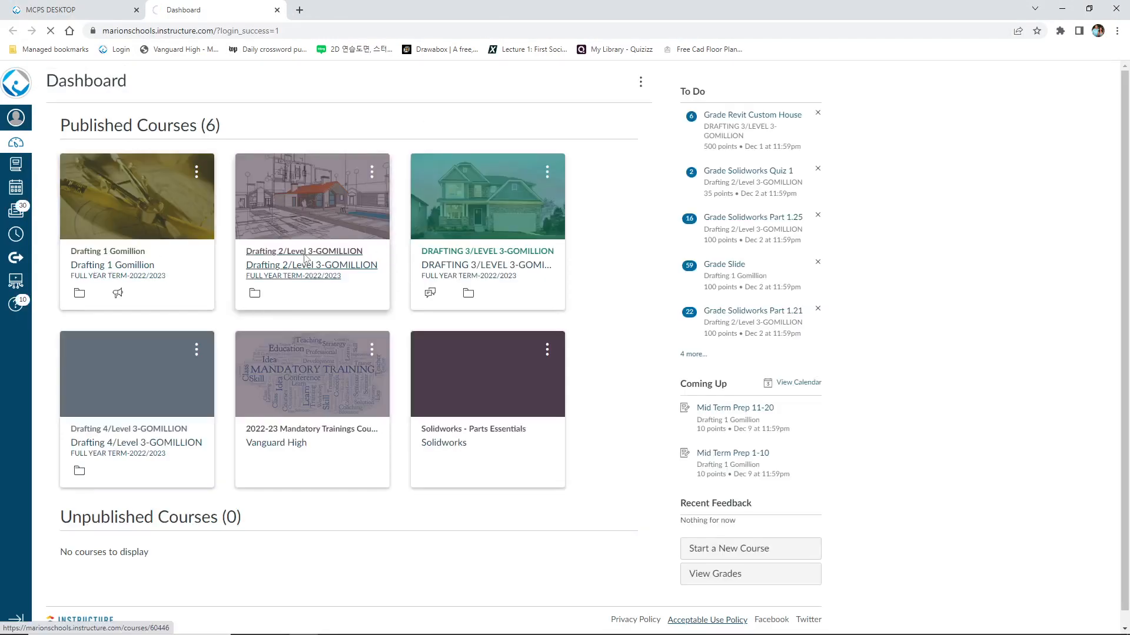
Open the Files area of the Drafting 2/Level 3 course and sort the files by creation date, newest first.
left_click(306, 259)
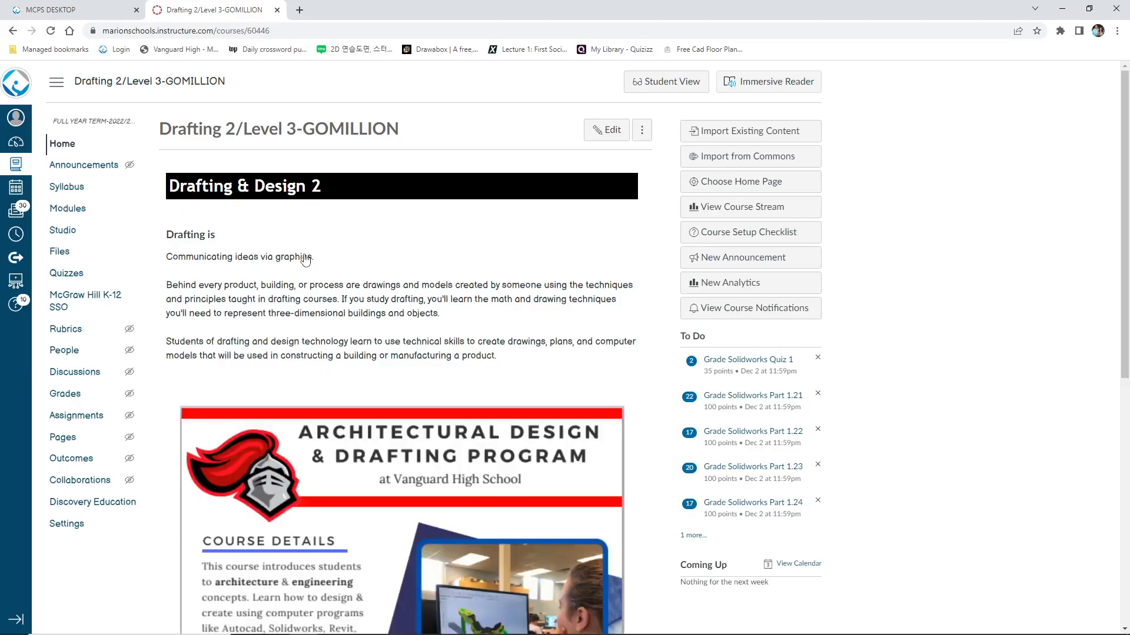
left_click(61, 252)
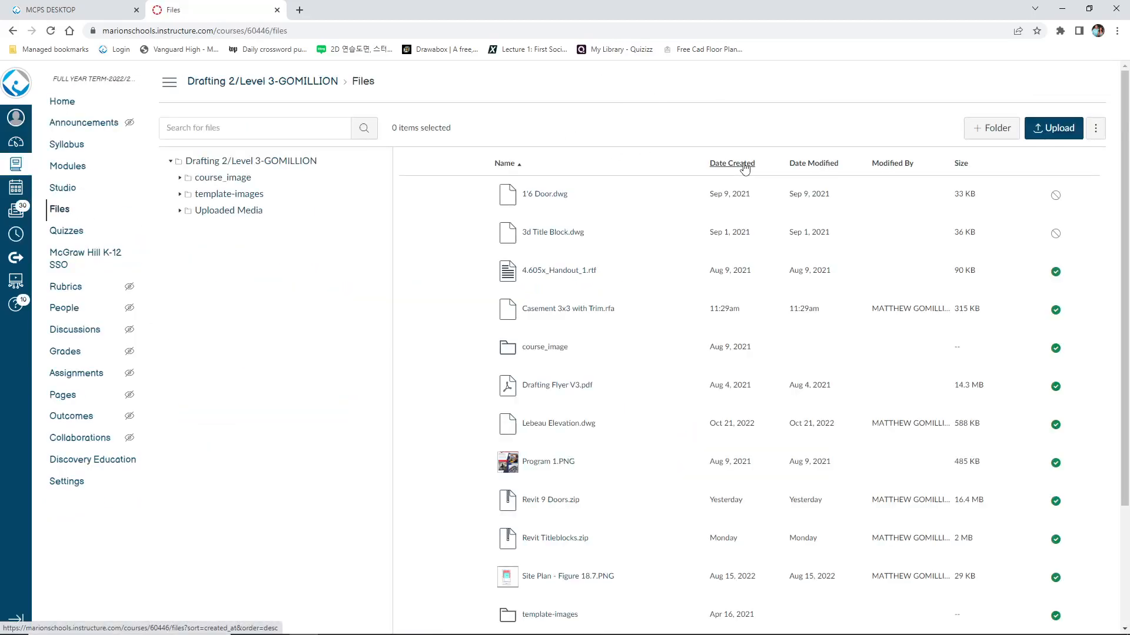
left_click(732, 164)
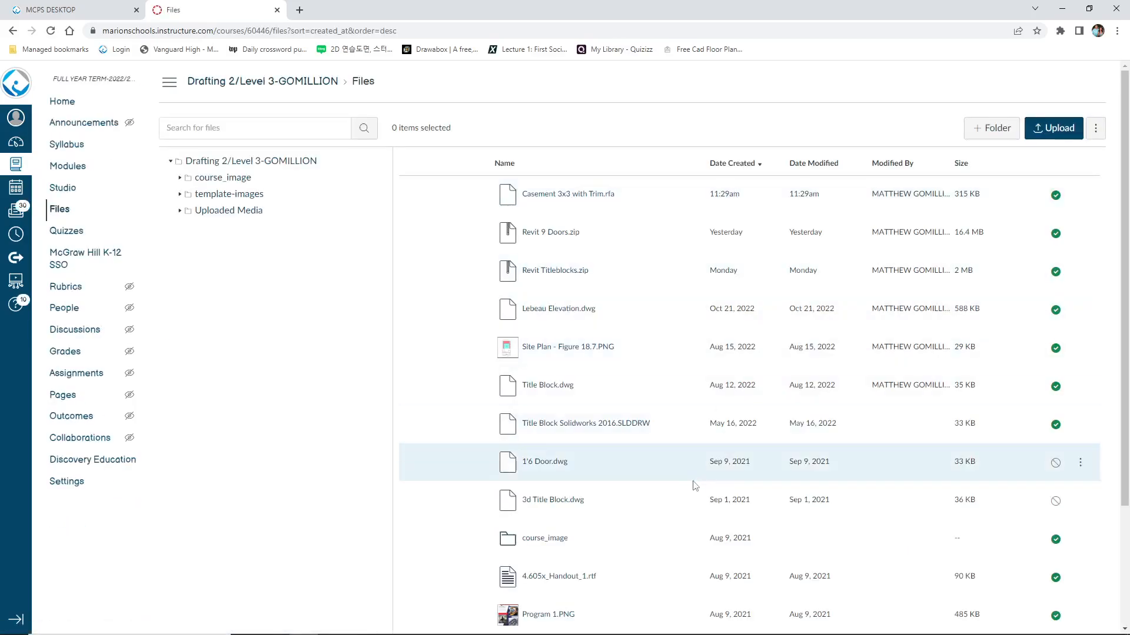
left_click(1068, 9)
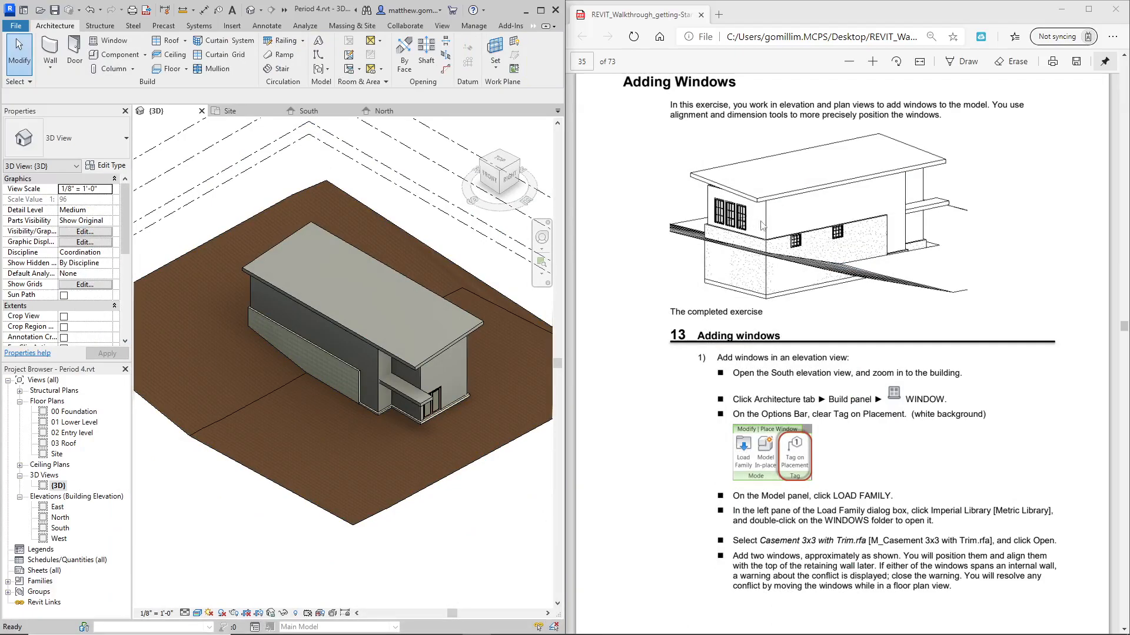
Load the window family Casement 3x3 with Trim.rfa from the Downloads folder into the Revit project.
scroll(830, 355, "down", 5)
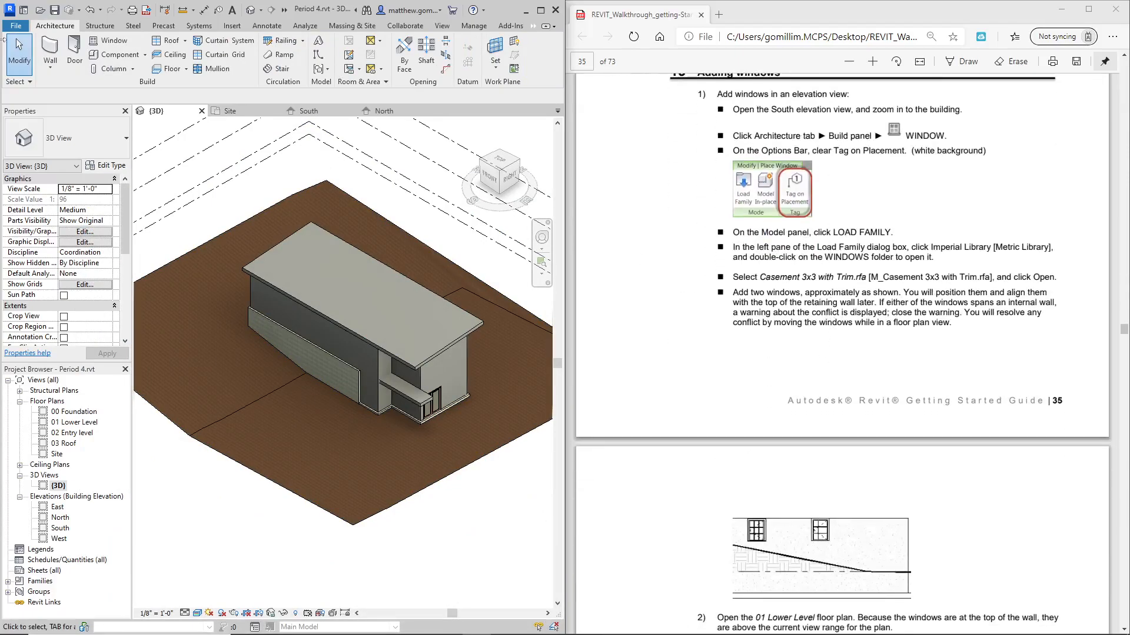
left_click(112, 40)
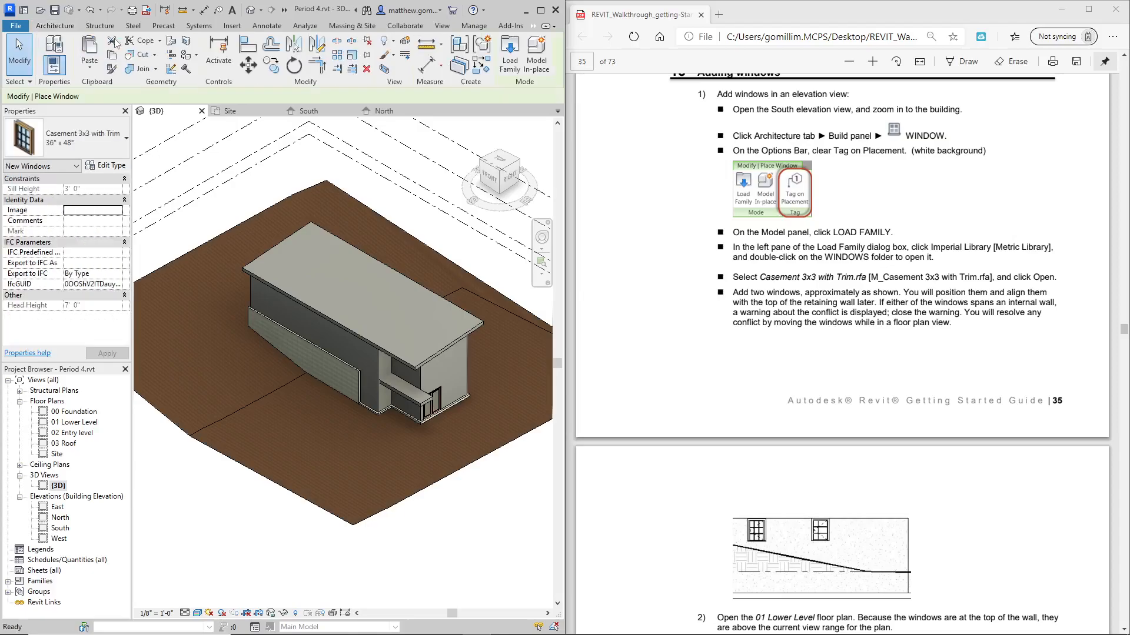
left_click(510, 61)
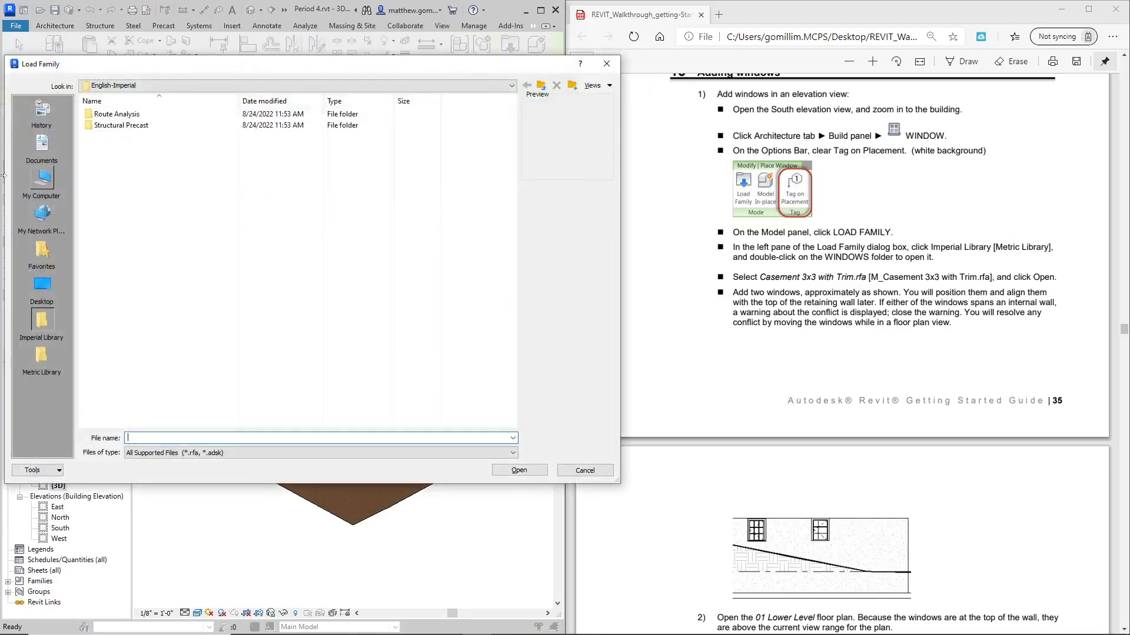
left_click(131, 86)
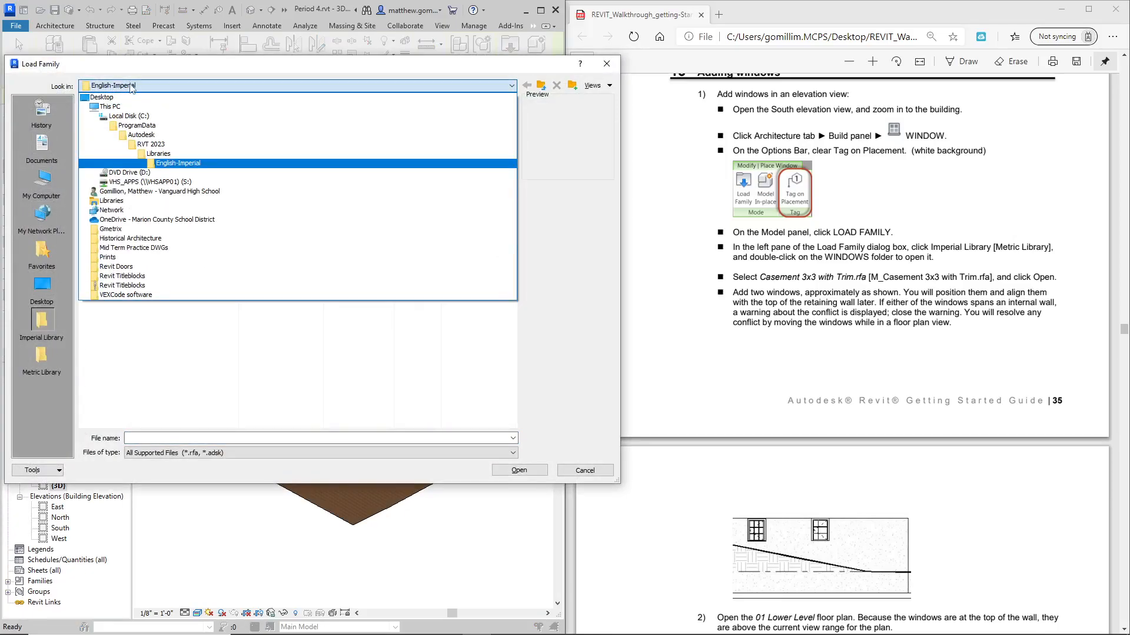
left_click(131, 87)
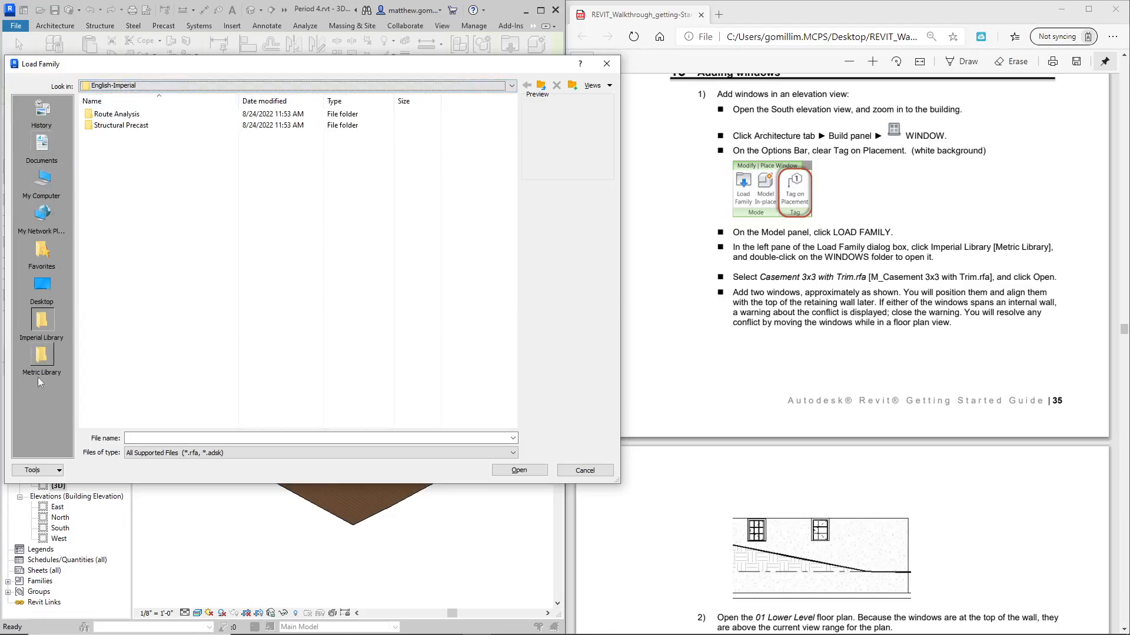
left_click(150, 86)
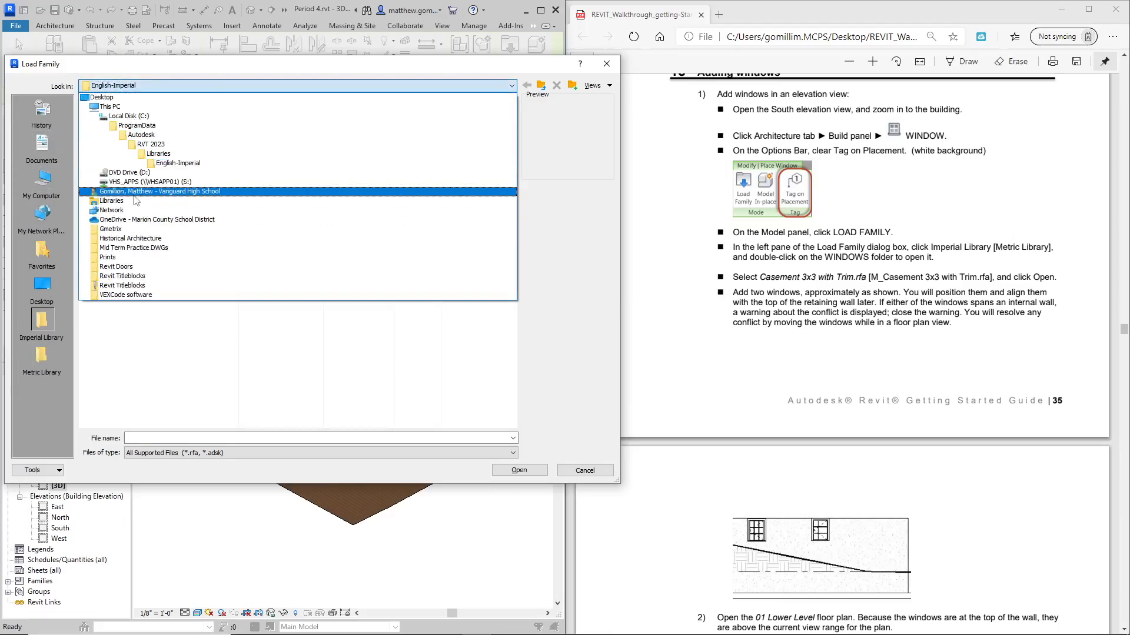
left_click(134, 193)
left_click(112, 182)
double_click(112, 182)
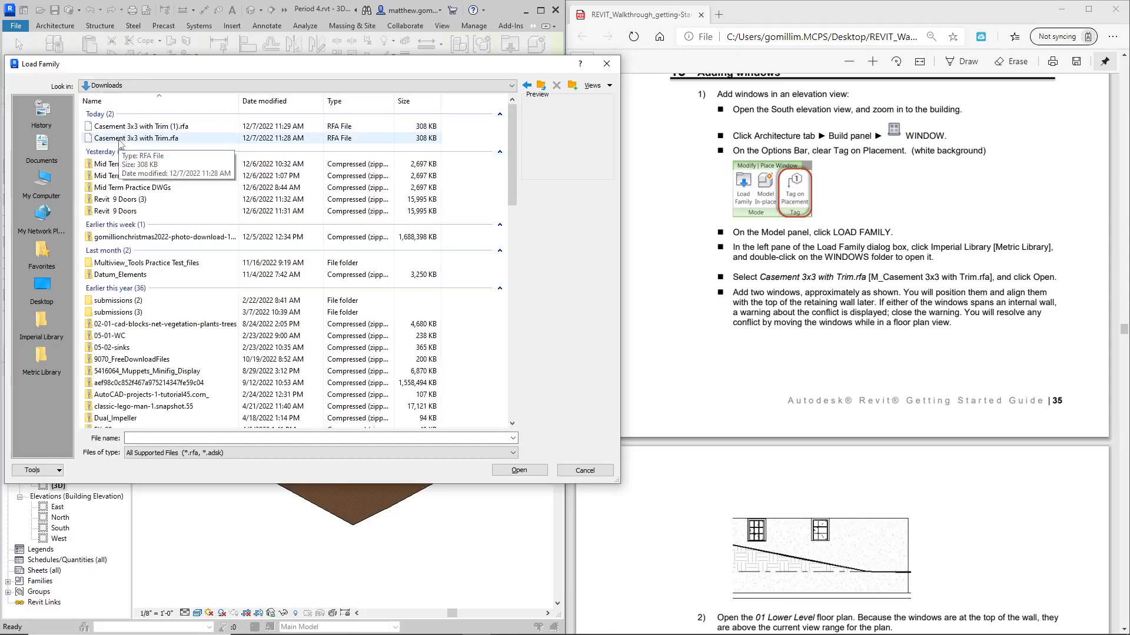
double_click(120, 138)
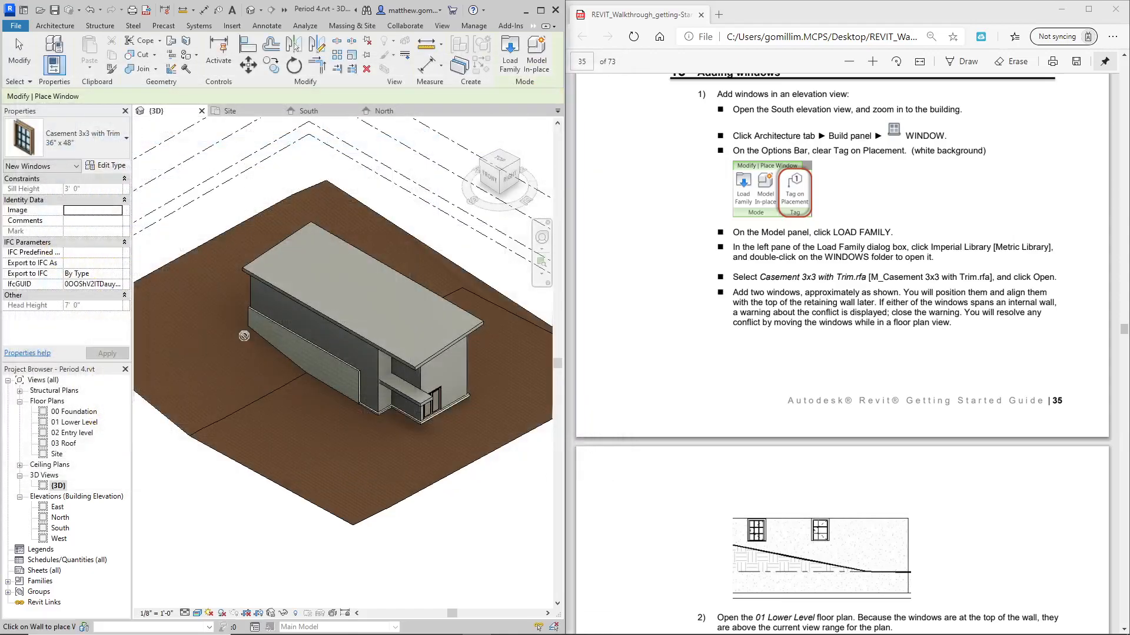
key("Escape")
key("Escape")
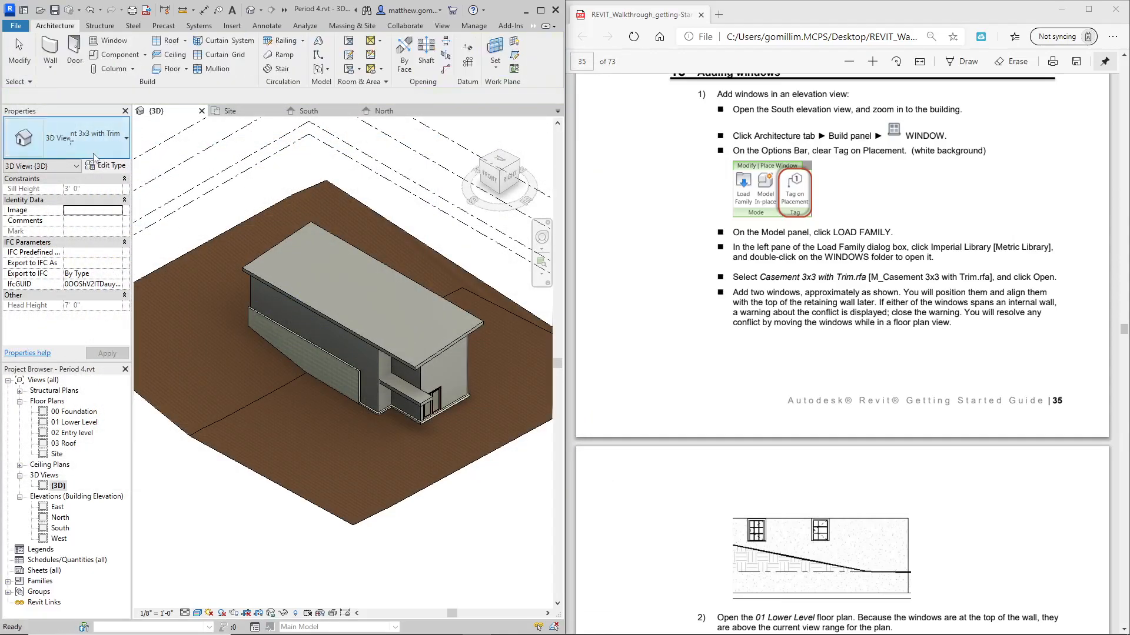
Check the sizes offered for the Casement 3x3 with Trim window family.
left_click(112, 40)
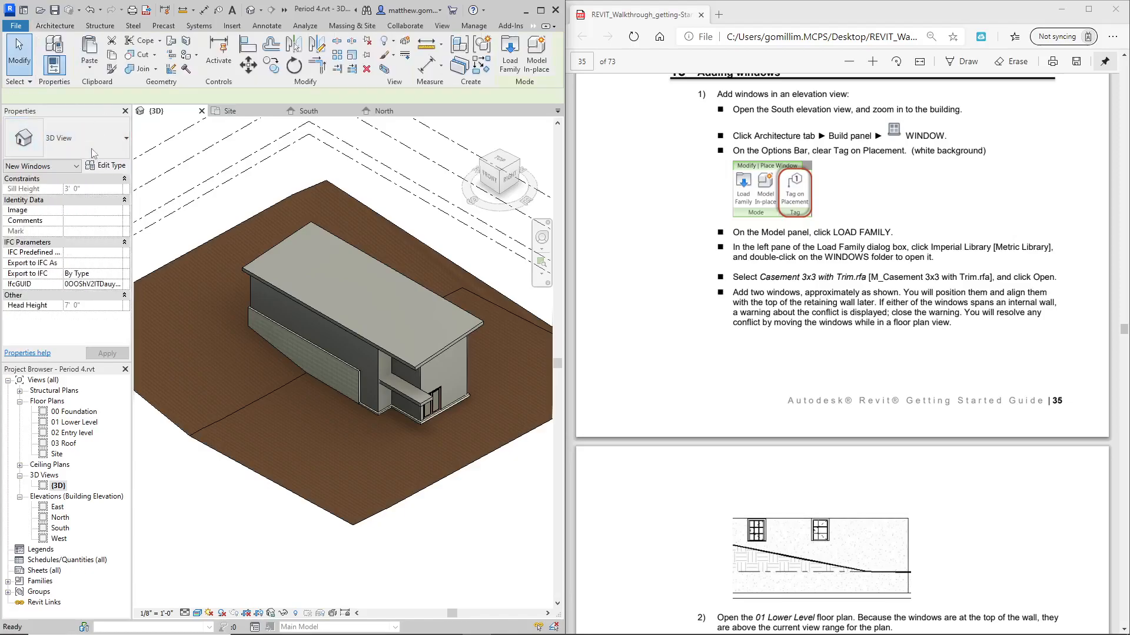
left_click(84, 136)
scroll(76, 205, "up", 1)
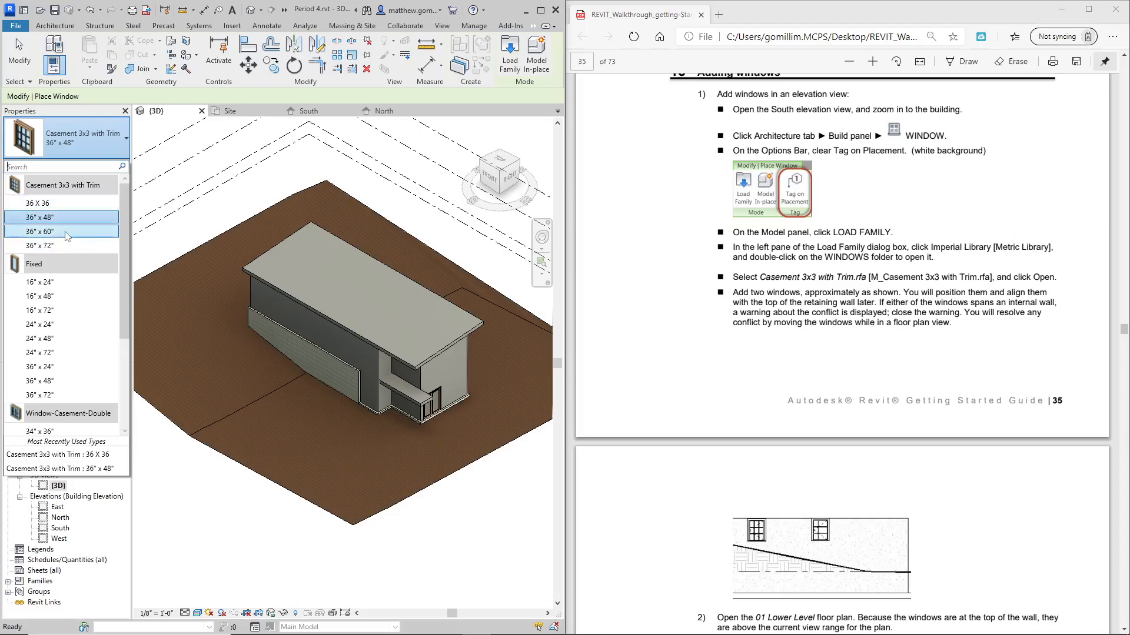
key("Escape")
key("Escape")
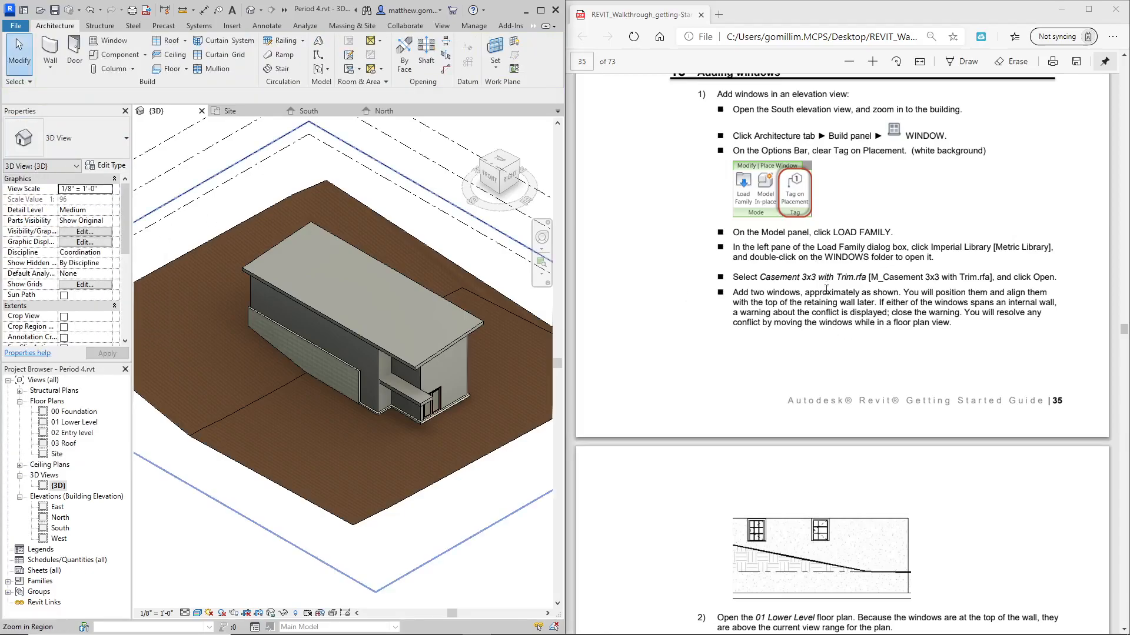
Open the South elevation view for placing windows, as the guide instructs.
scroll(821, 282, "down", 3)
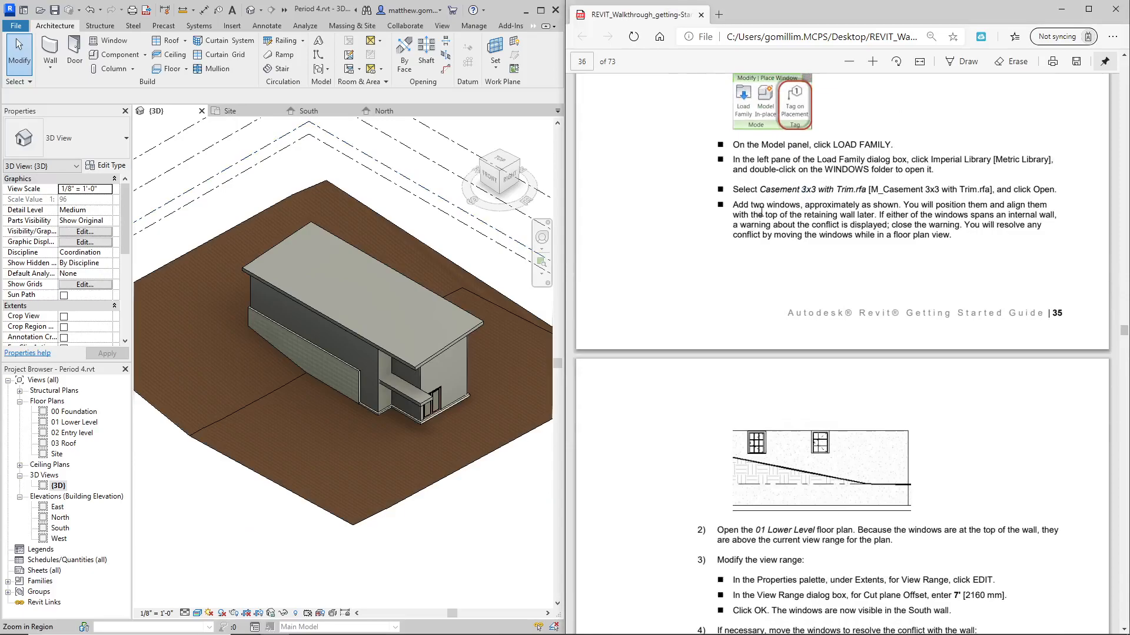
scroll(762, 211, "up", 3)
left_click_drag(738, 110, 887, 110)
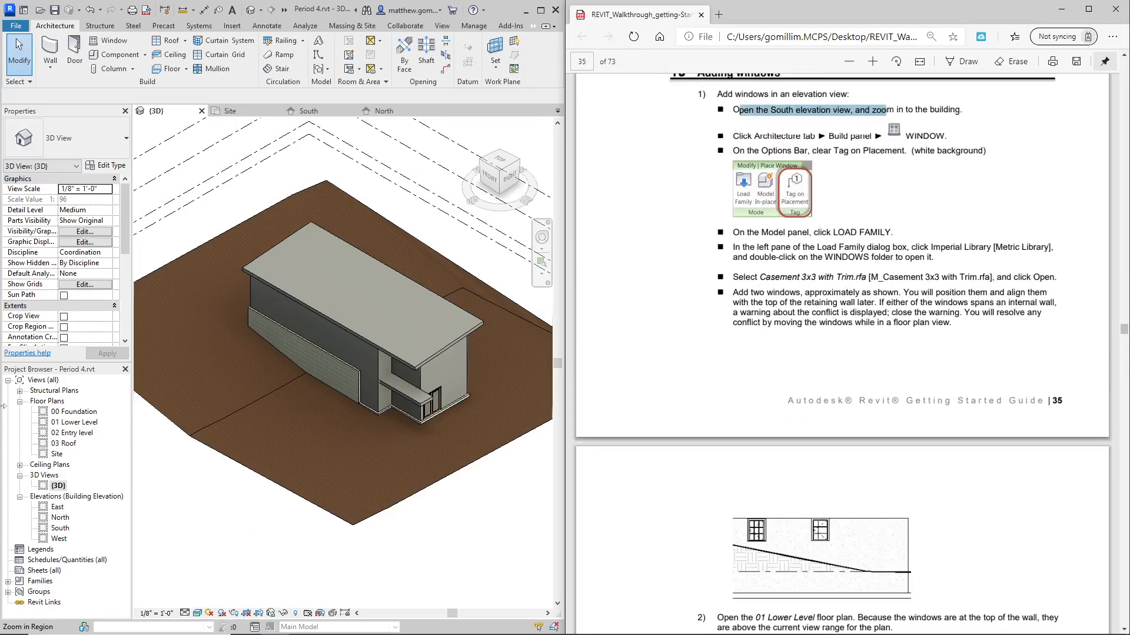
double_click(57, 528)
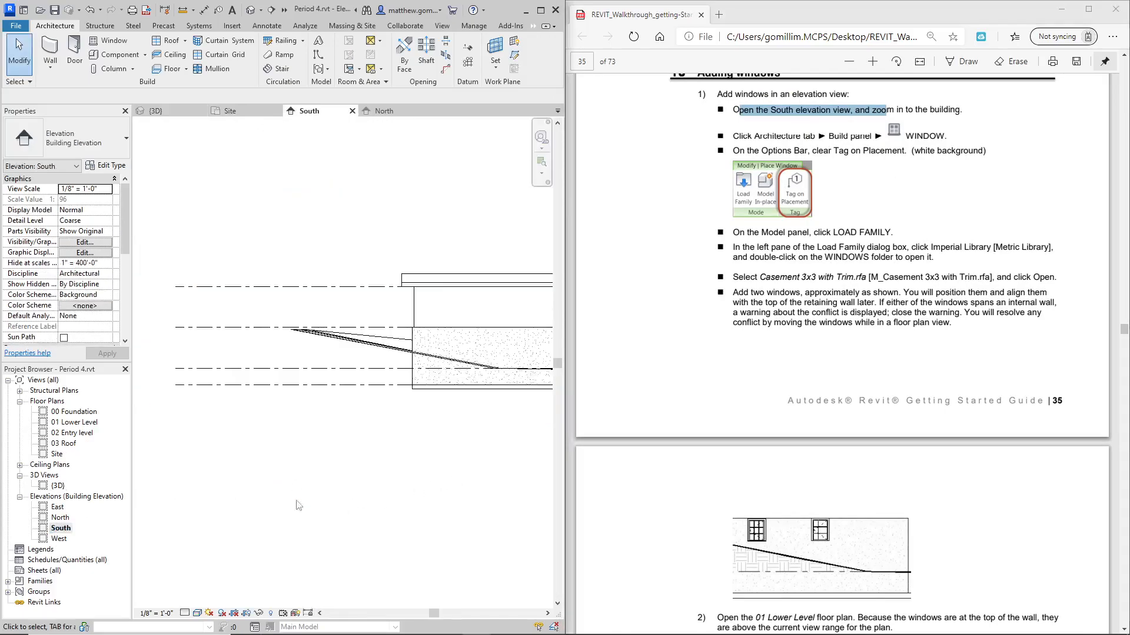
scroll(354, 444, "down", 3)
scroll(506, 387, "up", 3)
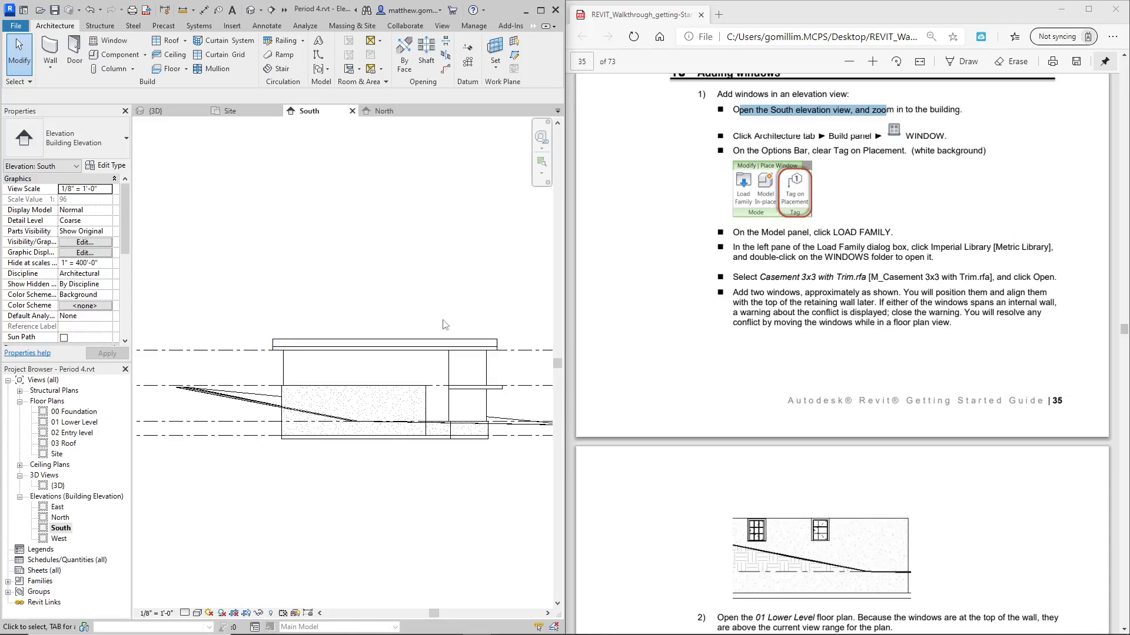
scroll(442, 326, "up", 2)
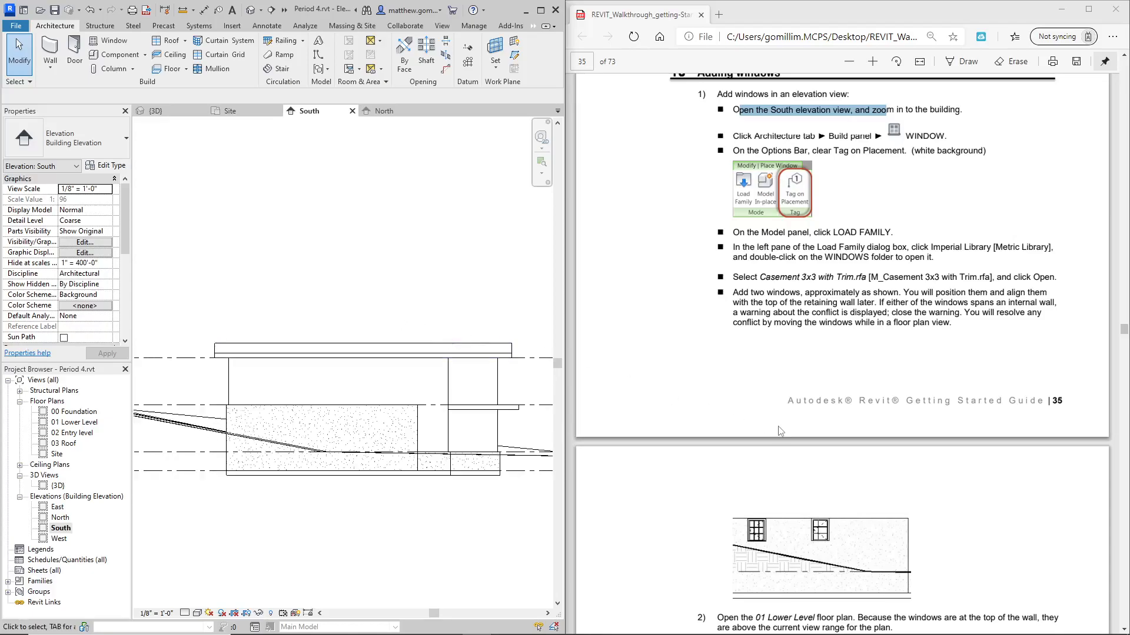
Review the guide's window placement figure and examine the terrain profile in the North elevation view.
scroll(789, 437, "up", 7)
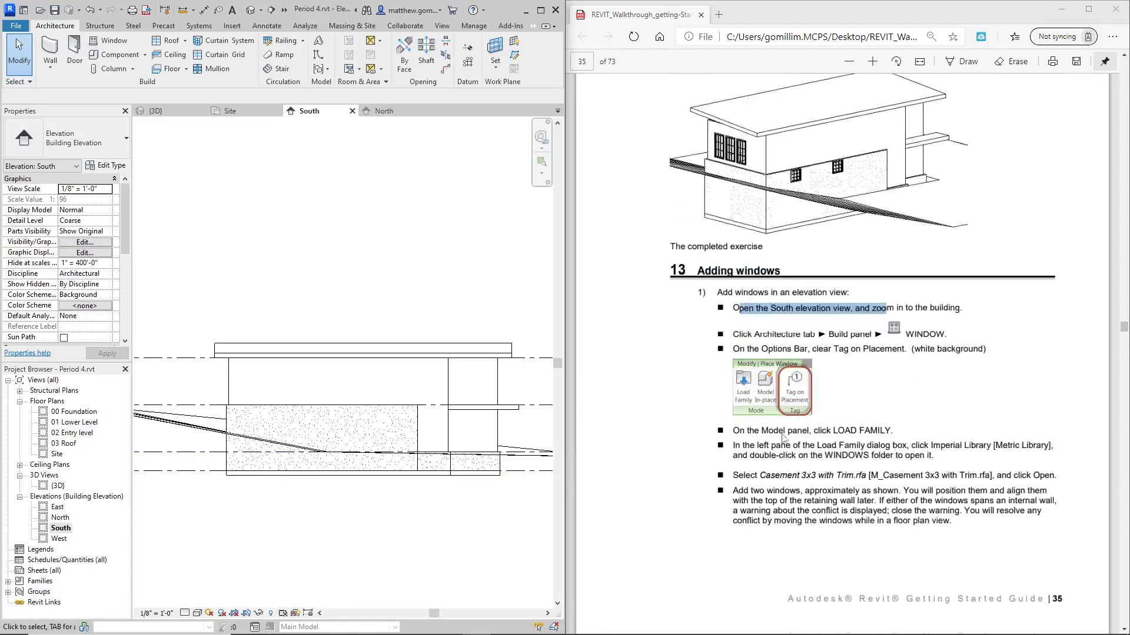
scroll(782, 438, "down", 6)
scroll(782, 439, "down", 4)
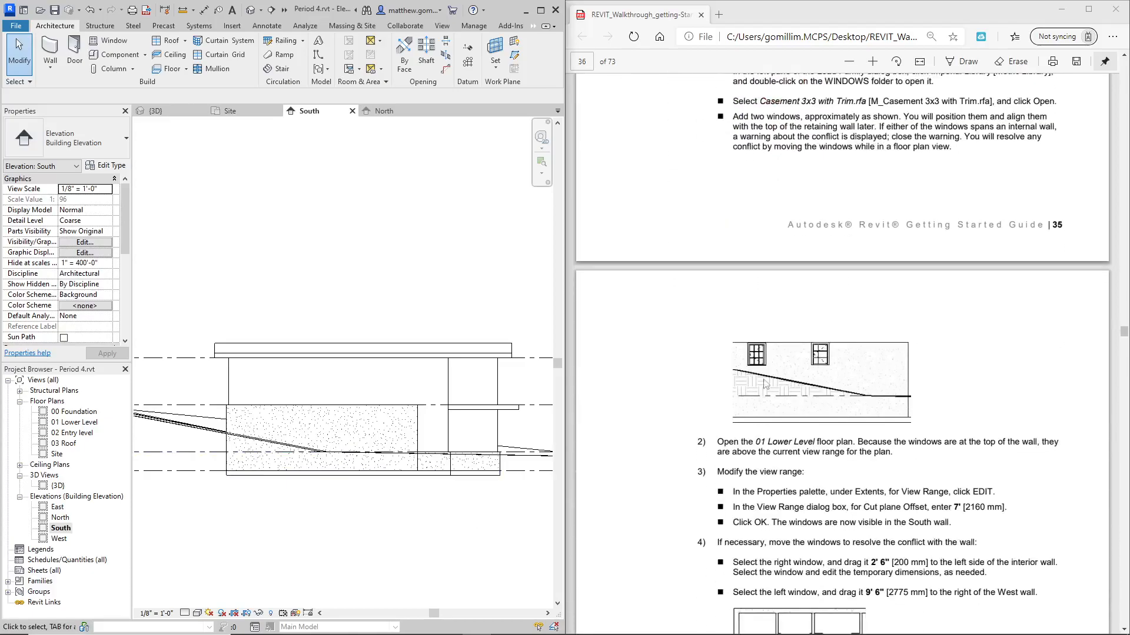
double_click(59, 517)
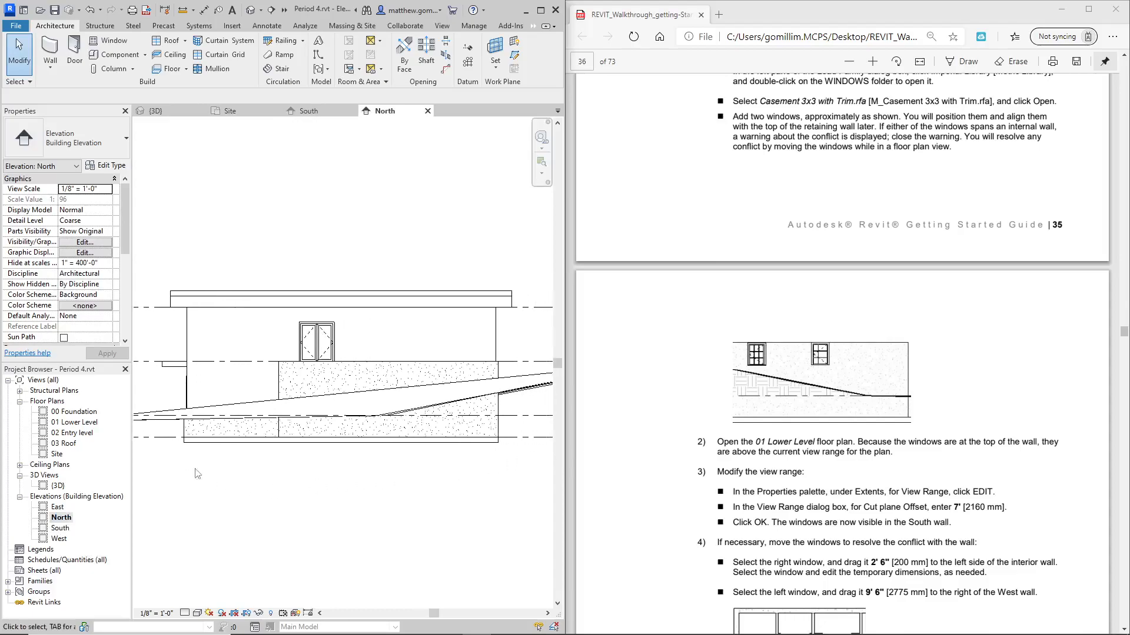
left_click(399, 395)
scroll(454, 396, "down", 1)
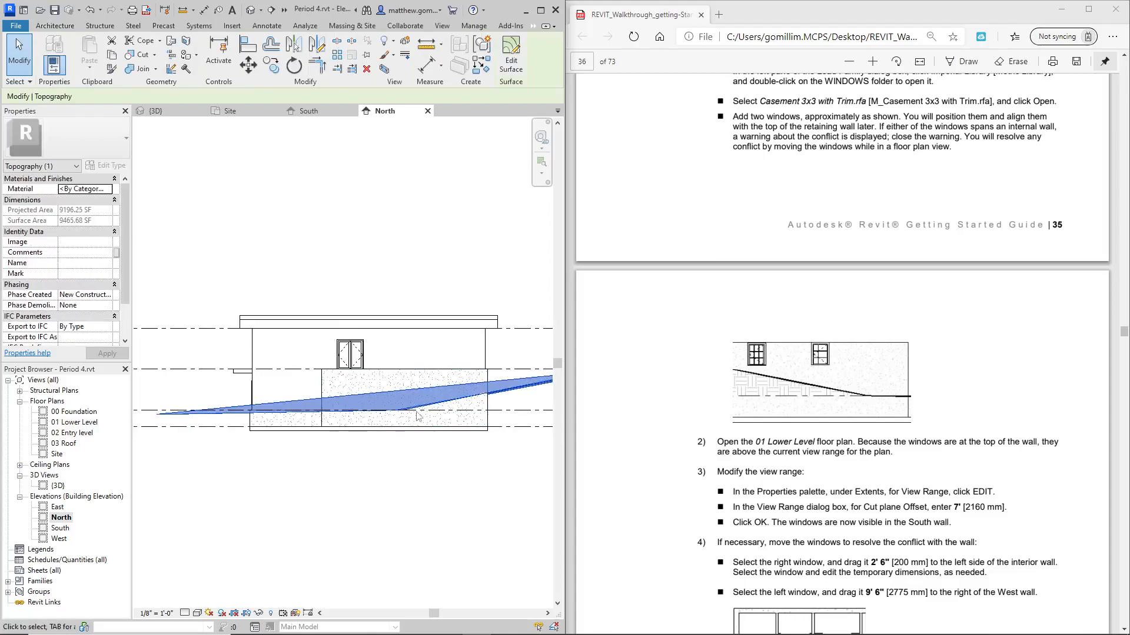
key("Escape")
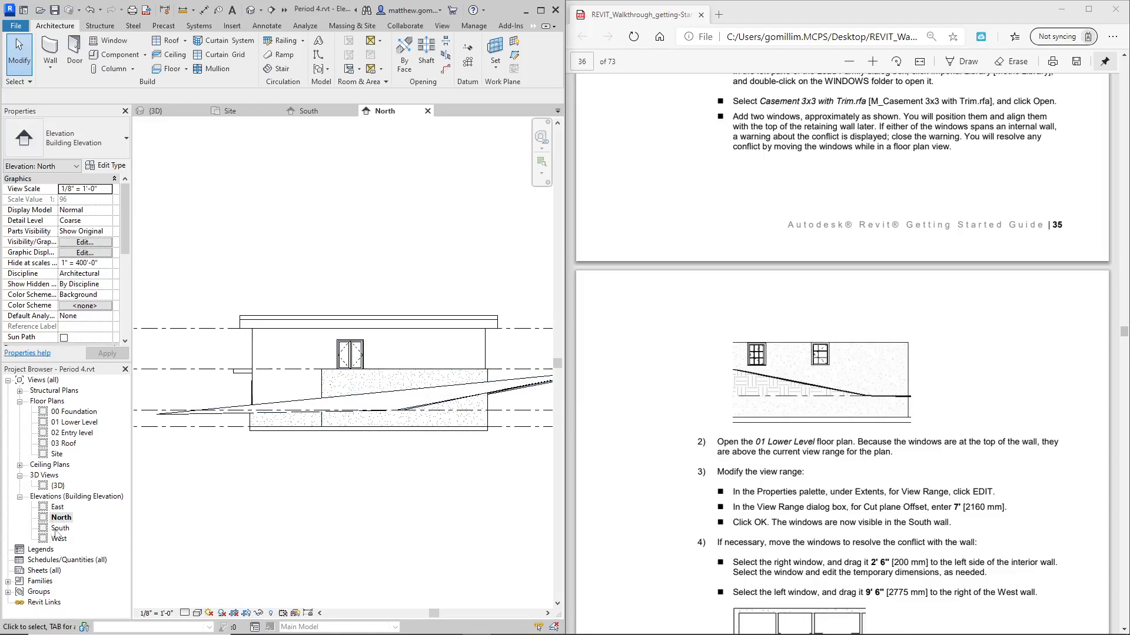
Open the Site floor plan and put the topography around the building into surface editing.
double_click(58, 456)
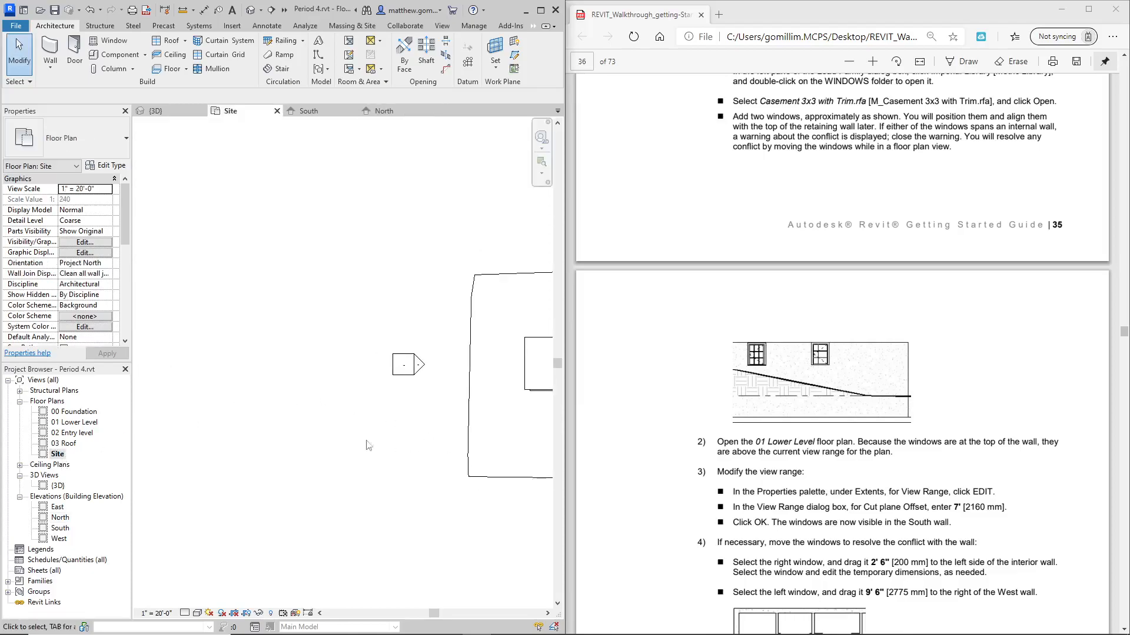
scroll(342, 445, "down", 2)
middle_click_drag(431, 420, 250, 403)
scroll(289, 352, "up", 2)
middle_click_drag(289, 349, 340, 335)
scroll(344, 337, "up", 1)
left_click(348, 326)
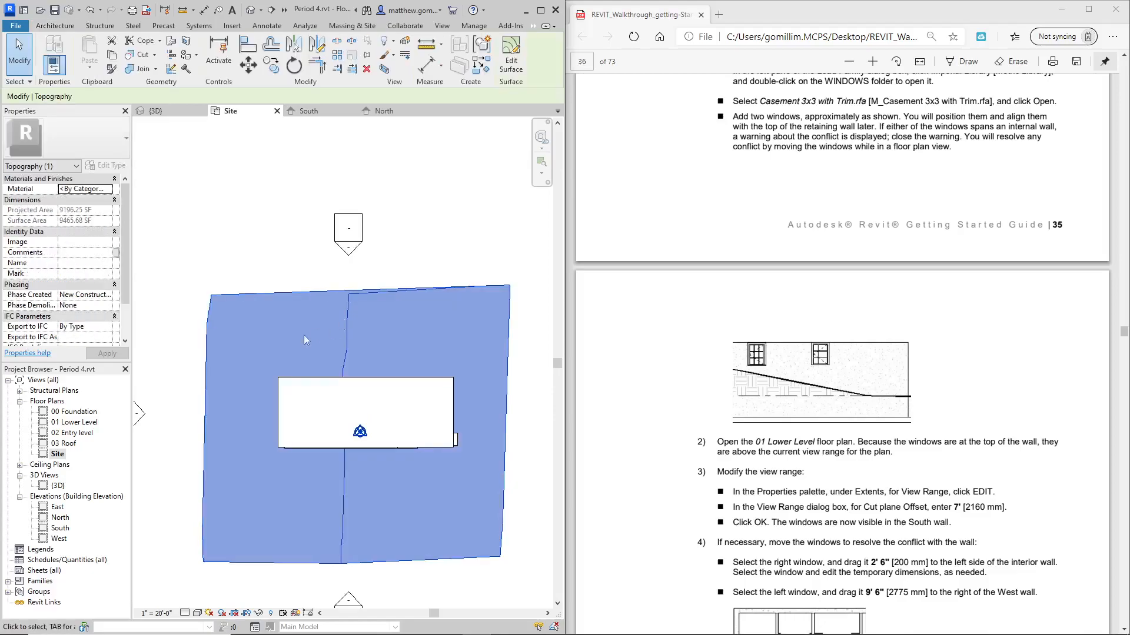
left_click(254, 290)
left_click(251, 295)
left_click(511, 59)
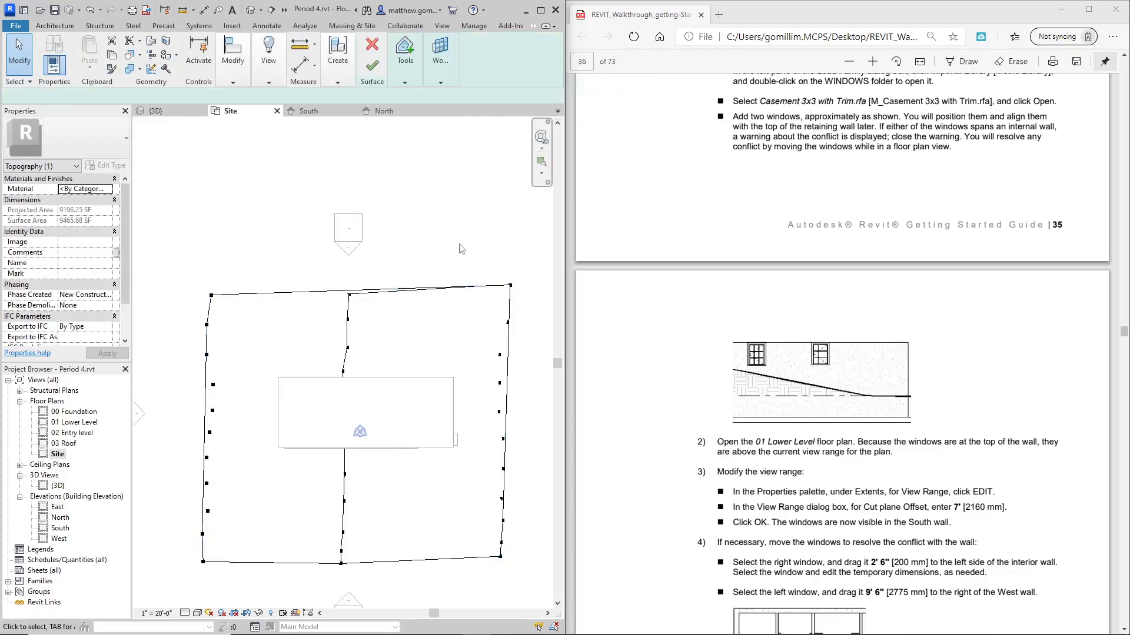
Move the southernmost point of the middle elevation row outward past the site's south edge, making it a boundary point.
scroll(342, 550, "up", 3)
left_click(343, 549)
scroll(365, 530, "down", 3)
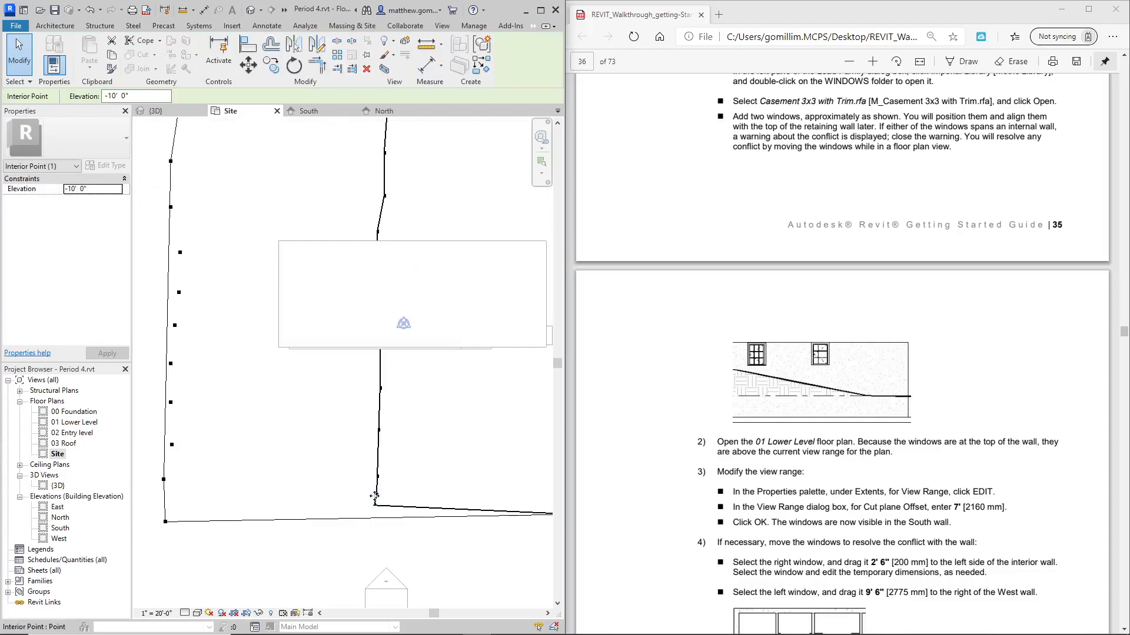
scroll(380, 510, "down", 3)
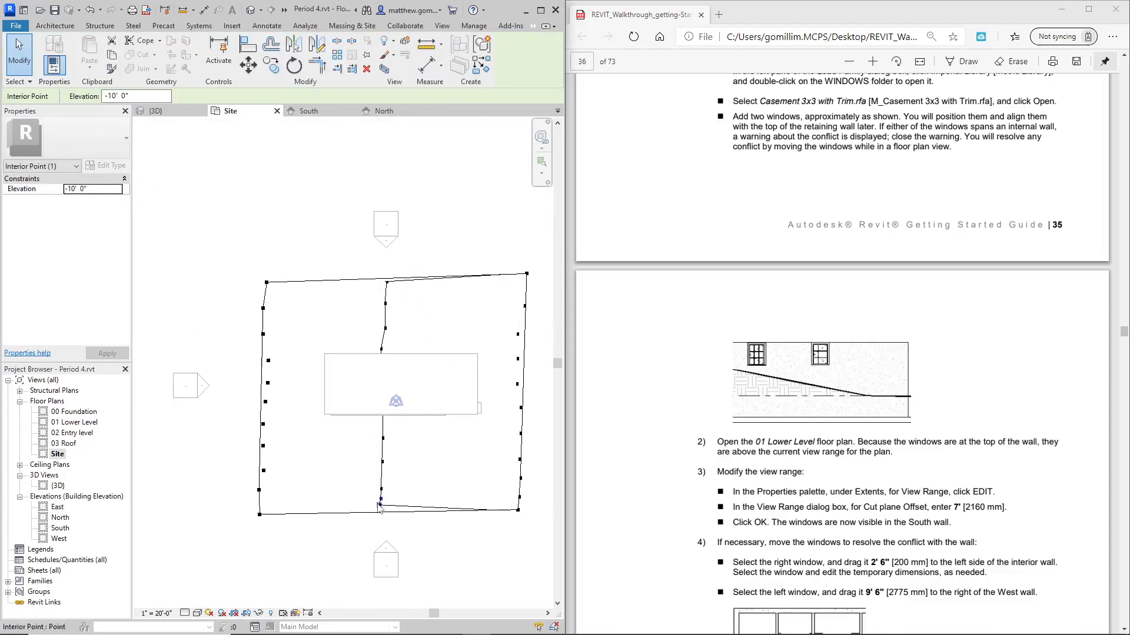
left_click_drag(383, 506, 383, 521)
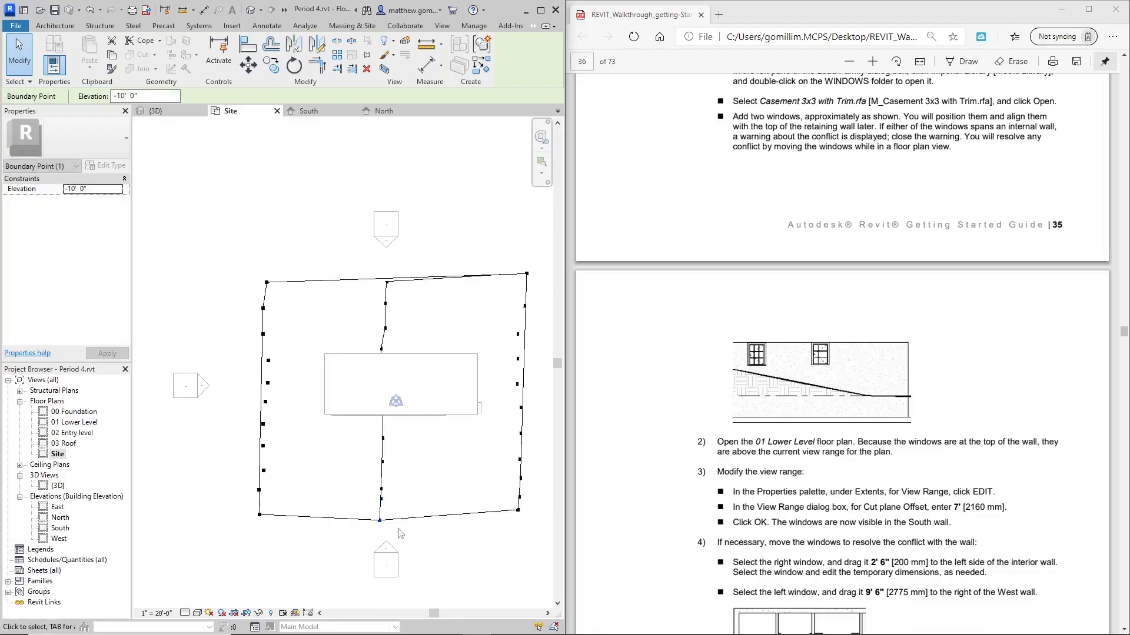
Move the northernmost point of the middle elevation row outward past the site's north edge and finish the surface edit.
left_click(387, 531)
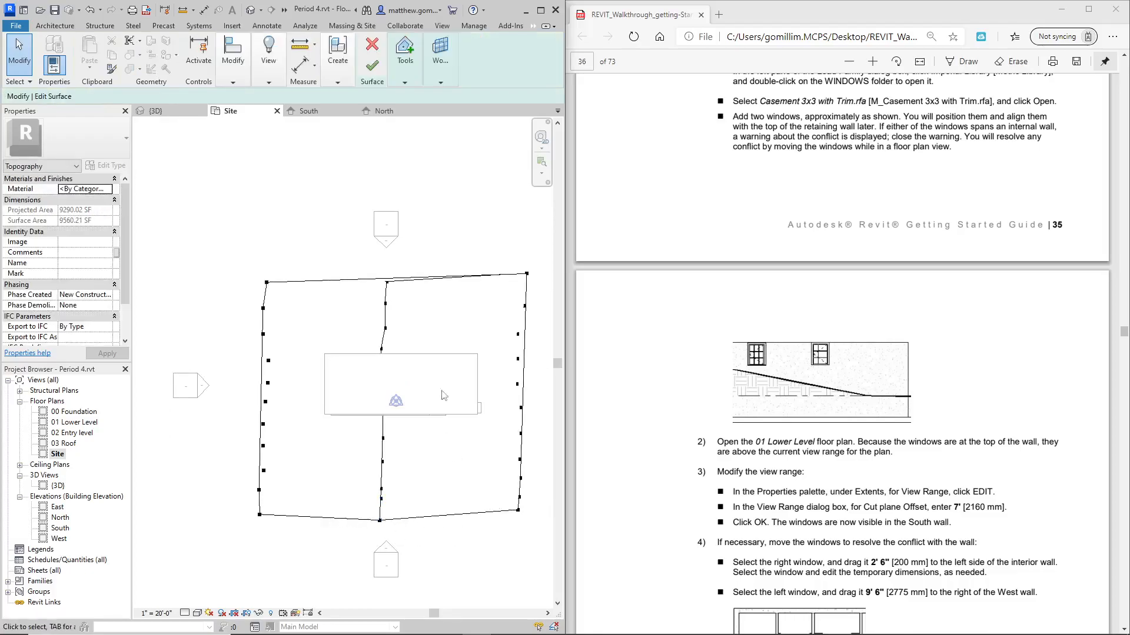
left_click_drag(387, 285, 387, 273)
left_click(427, 252)
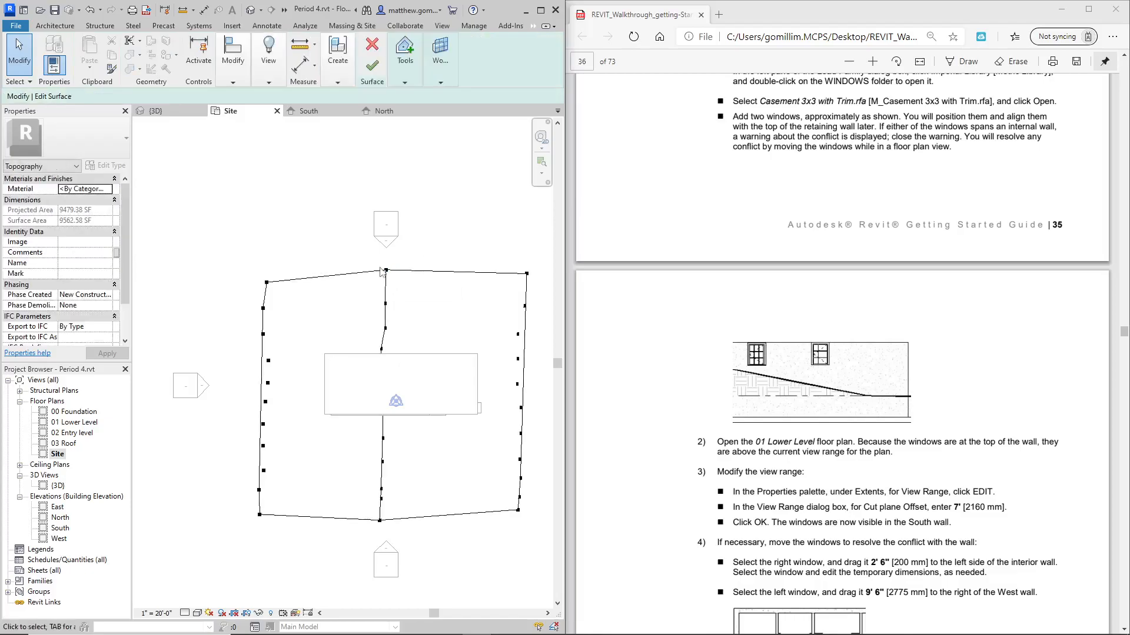
left_click(371, 67)
Check the corrected terrain profile against the building in the South and North elevation views.
double_click(60, 529)
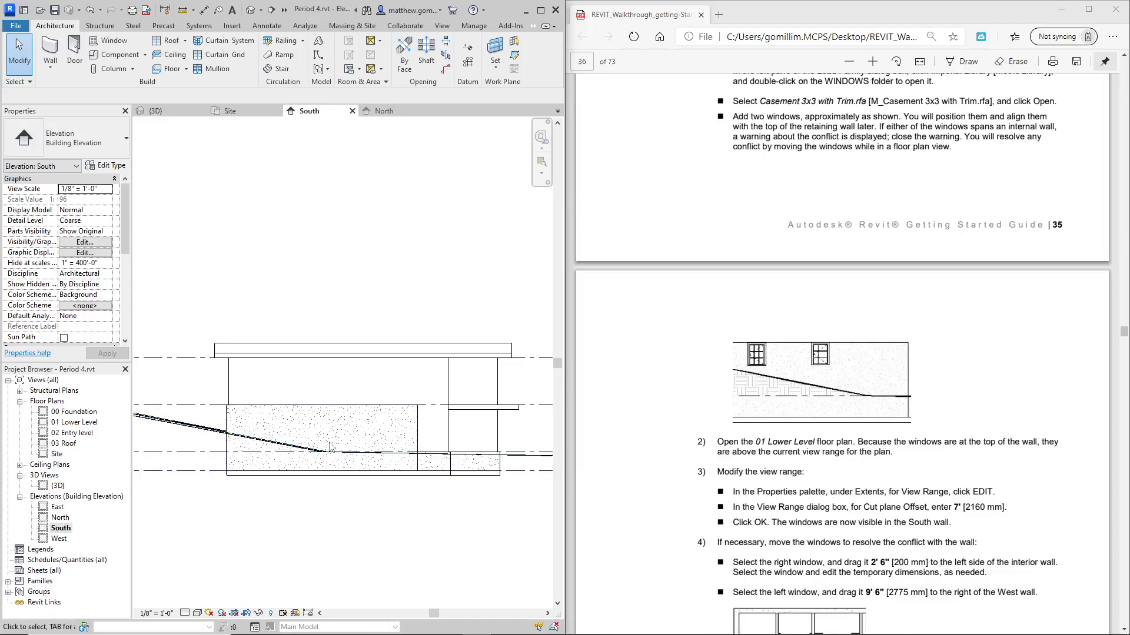
double_click(59, 518)
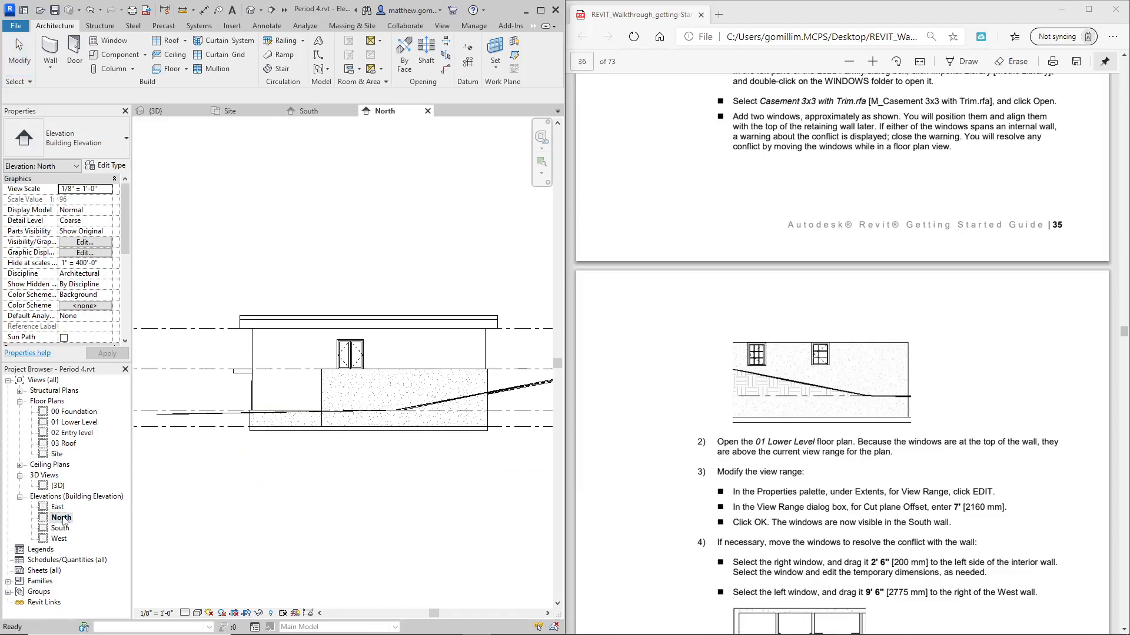
scroll(321, 515, "up", 1)
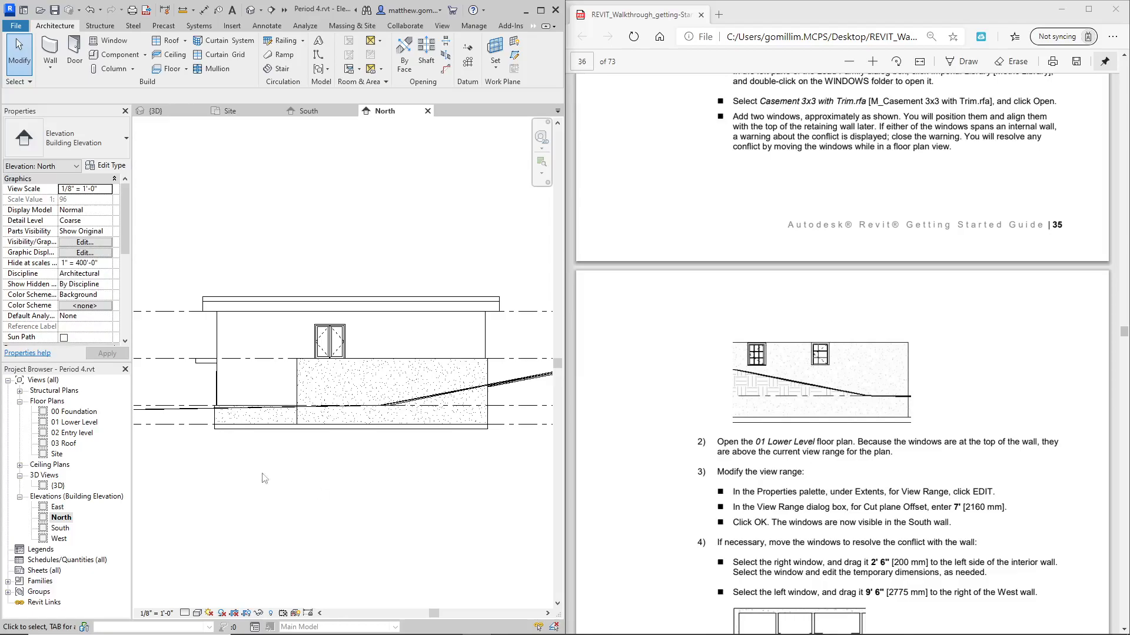
Place two Casement 3x3 with Trim 36" x 48" windows in the retaining wall in the South elevation, approximately as the guide shows.
double_click(60, 528)
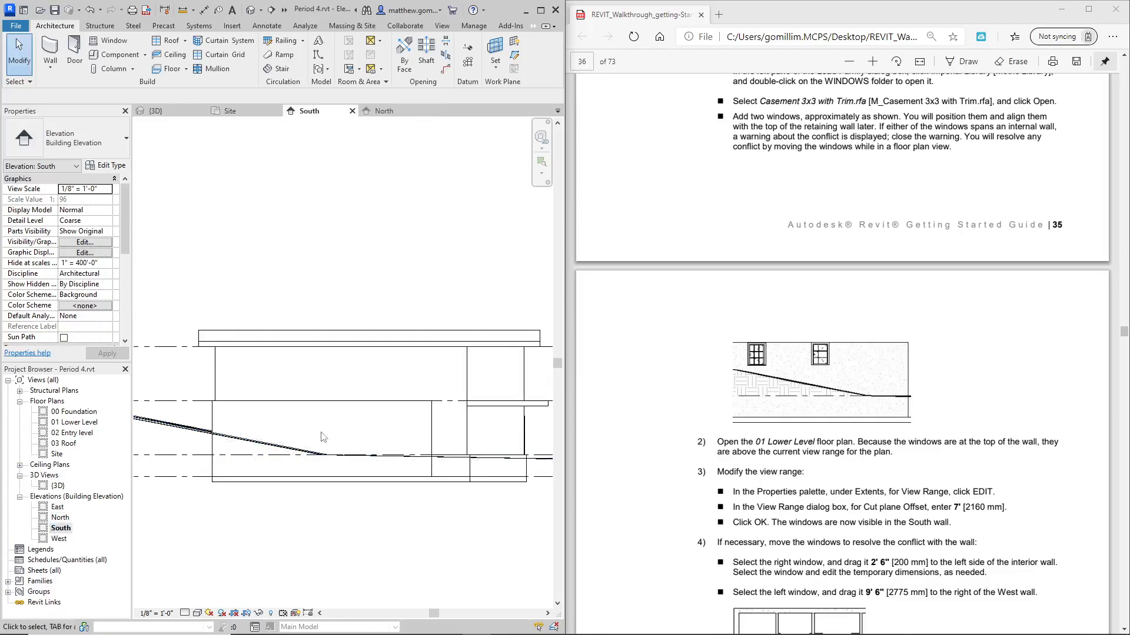
left_click(109, 40)
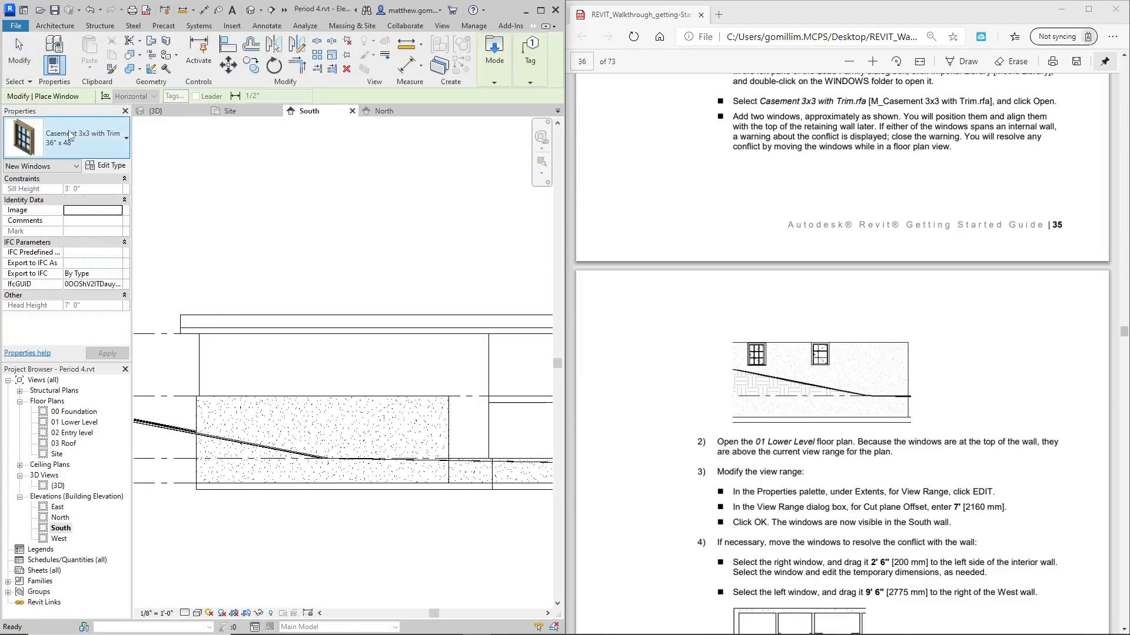
left_click(89, 139)
left_click(89, 140)
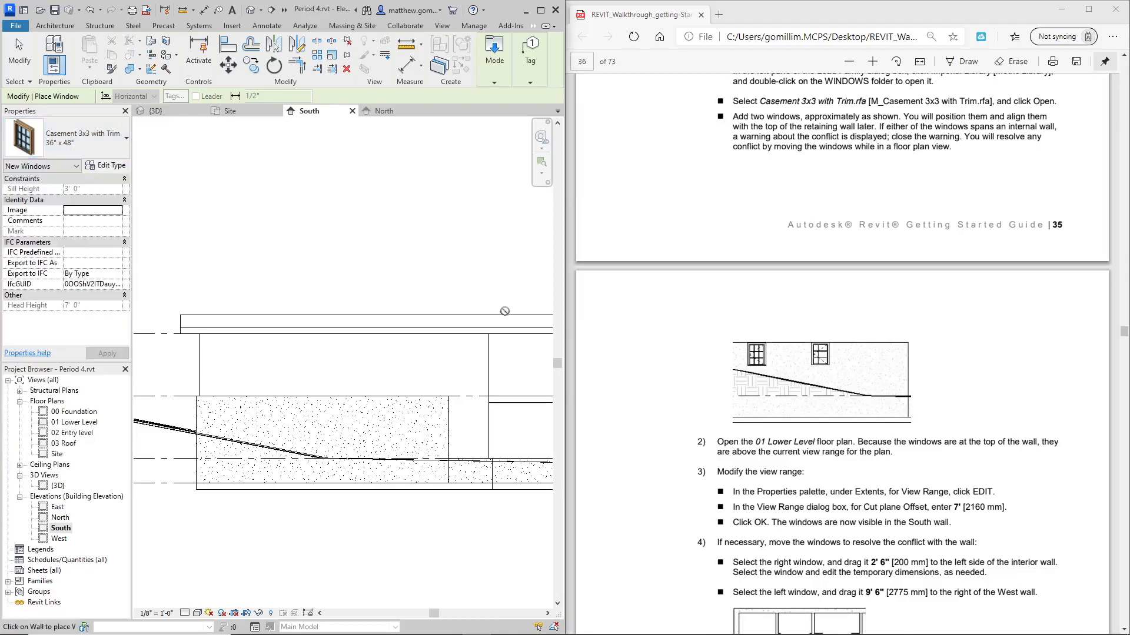
left_click(803, 464)
scroll(944, 289, "up", 2)
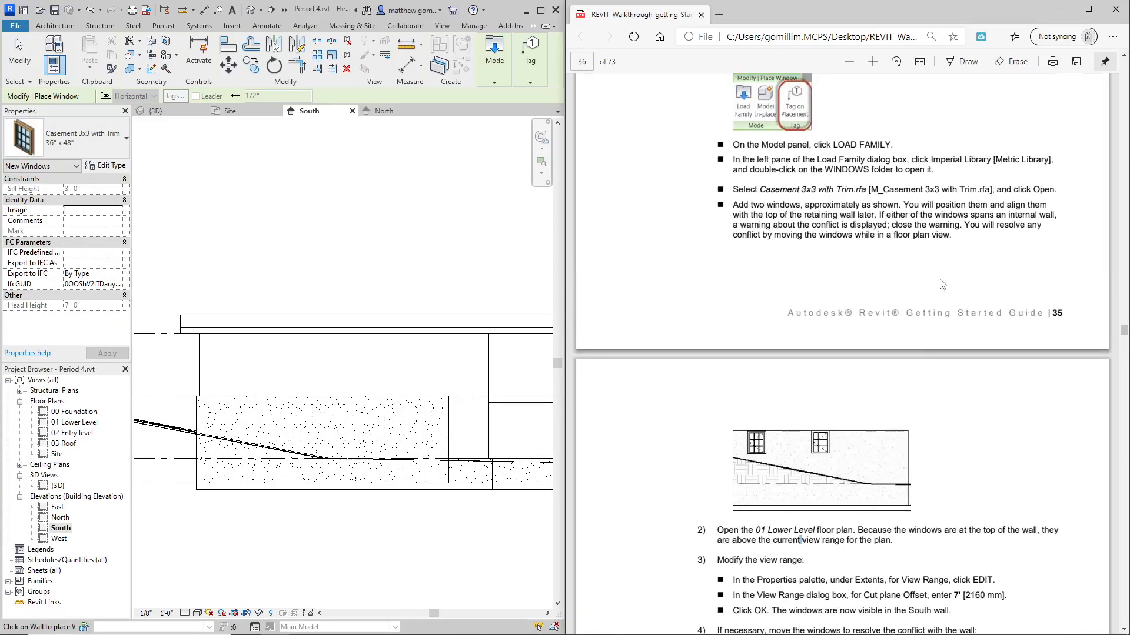
left_click_drag(759, 188, 878, 189)
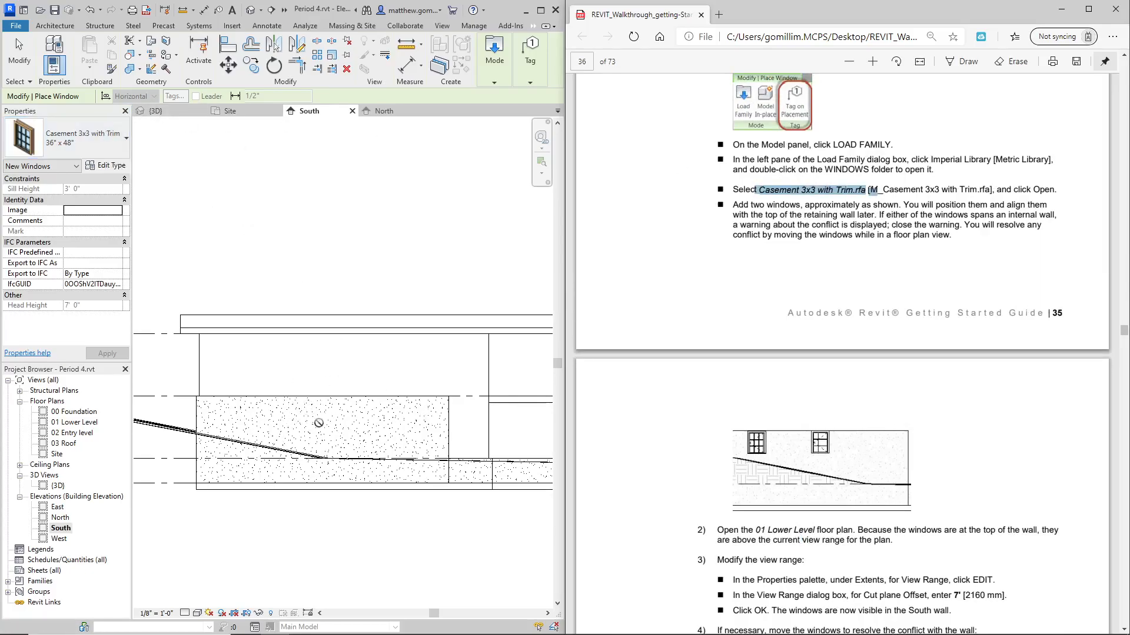
left_click(280, 417)
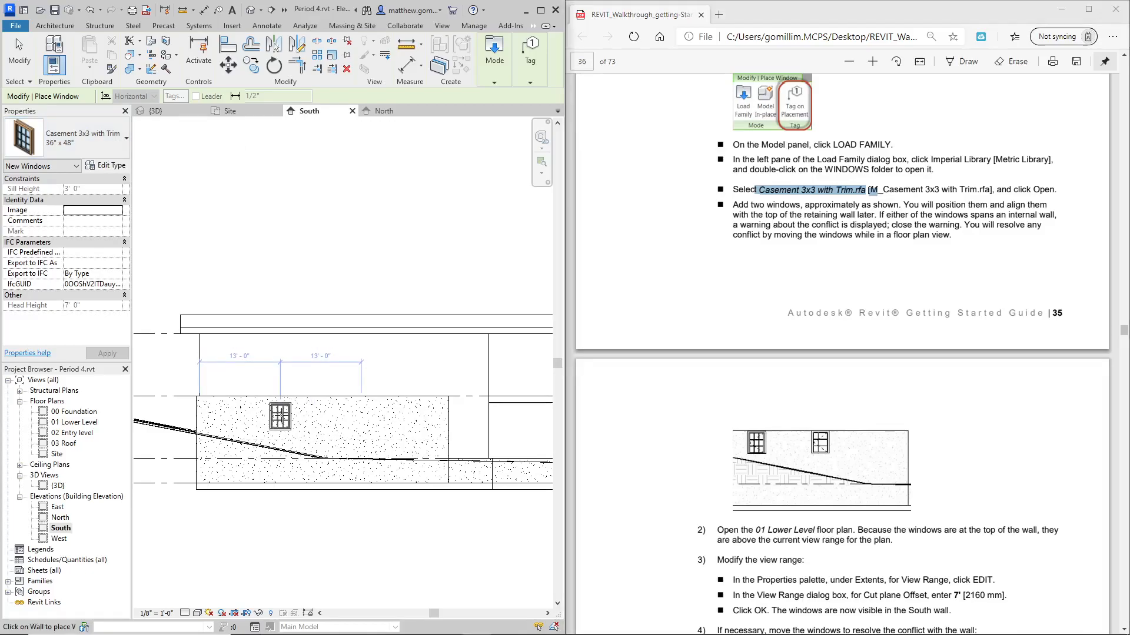
left_click(287, 417)
key("Escape")
key("Escape")
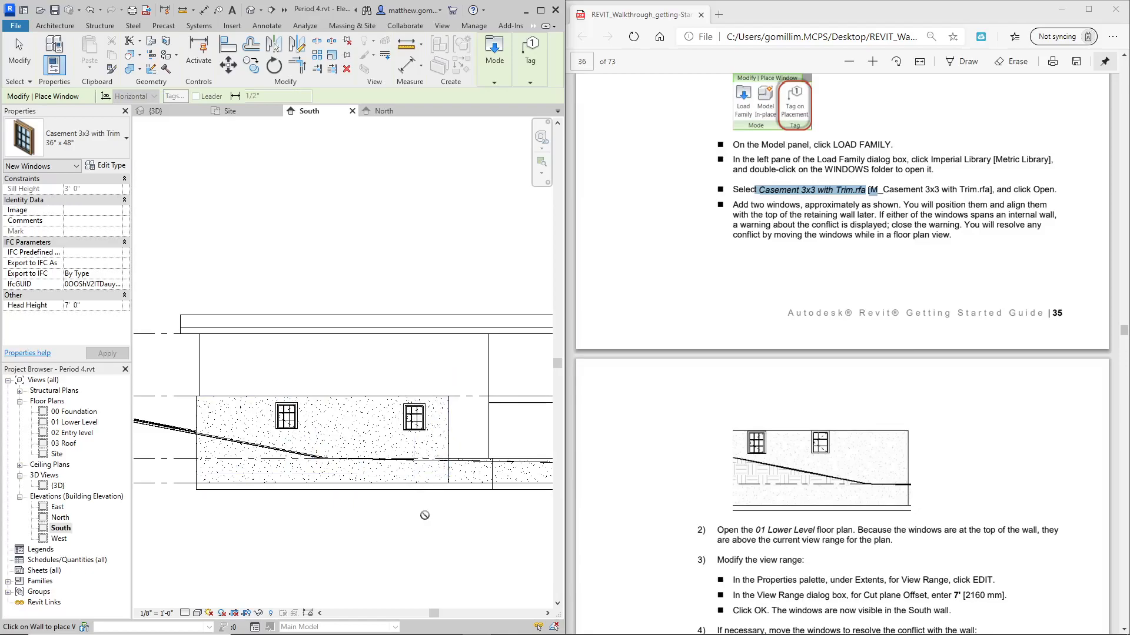
Open the 01 Lower Level floor plan and its View Range settings, following the guide.
scroll(911, 554, "down", 1)
scroll(891, 465, "down", 2)
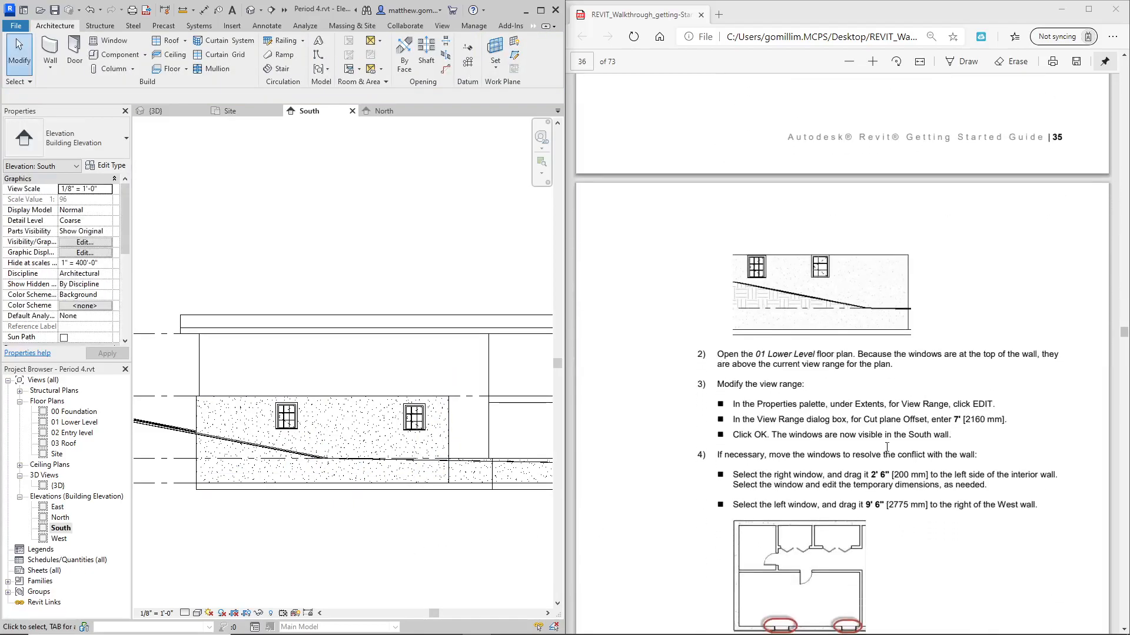
left_click(784, 364)
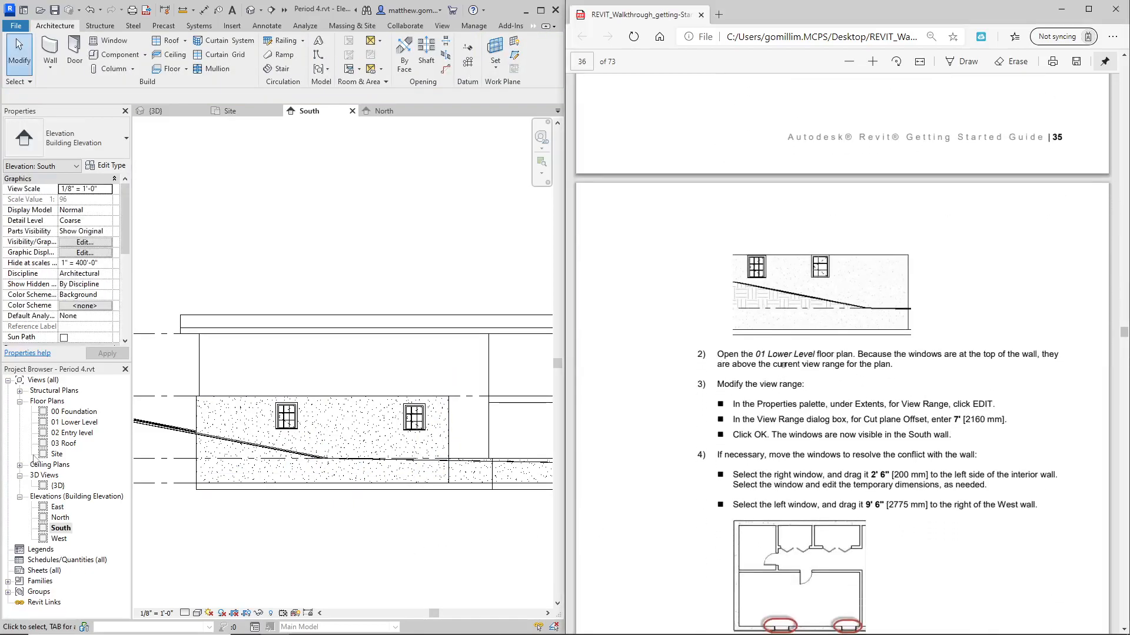
double_click(73, 422)
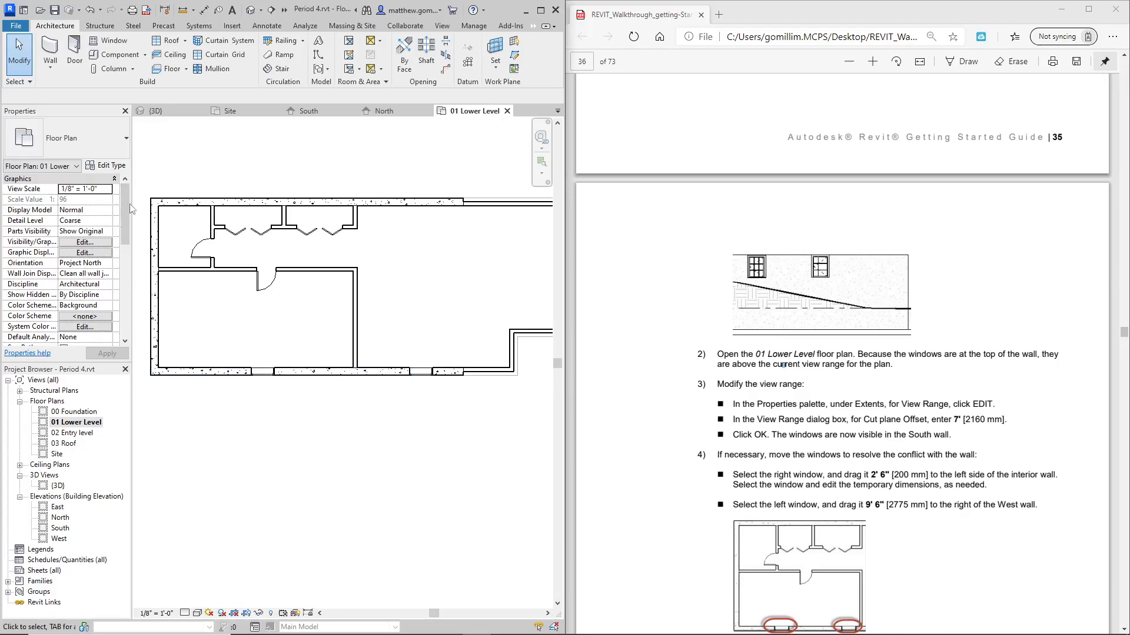
scroll(58, 236, "down", 6)
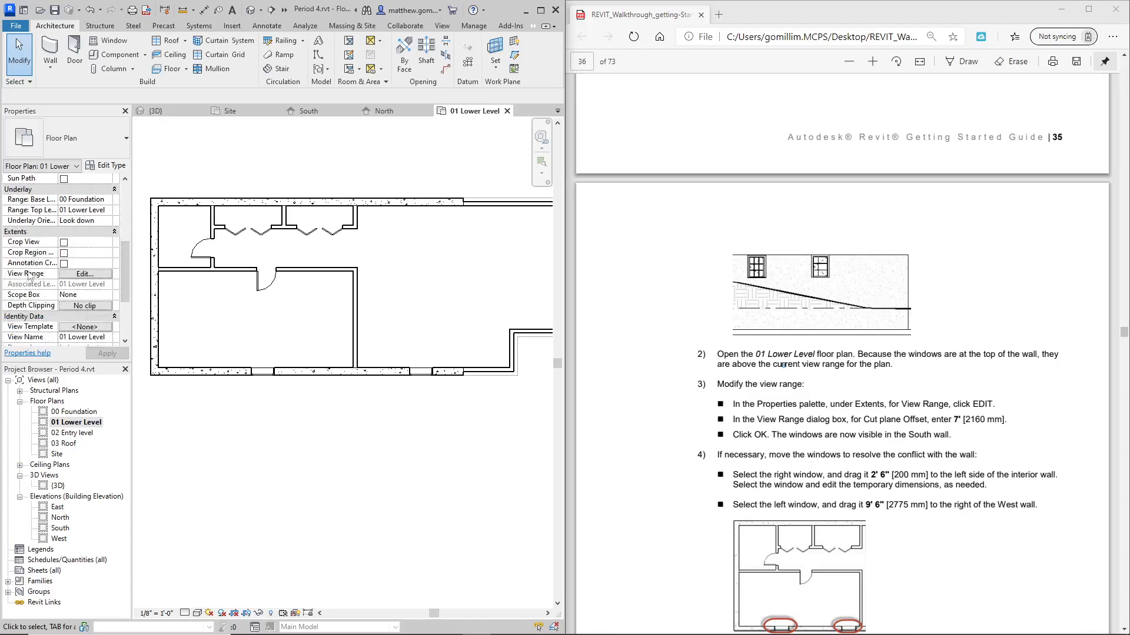
left_click(77, 275)
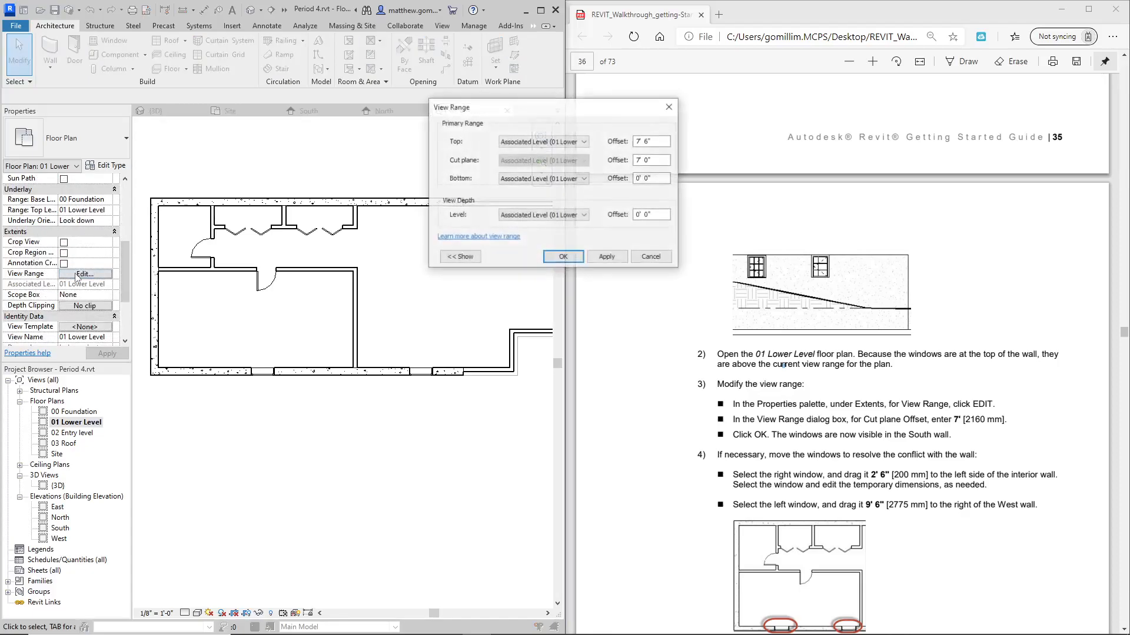
Set the view range's cut plane offset to 3' 0" and apply it to the floor plan.
left_click(659, 161)
left_click_drag(659, 161, 577, 169)
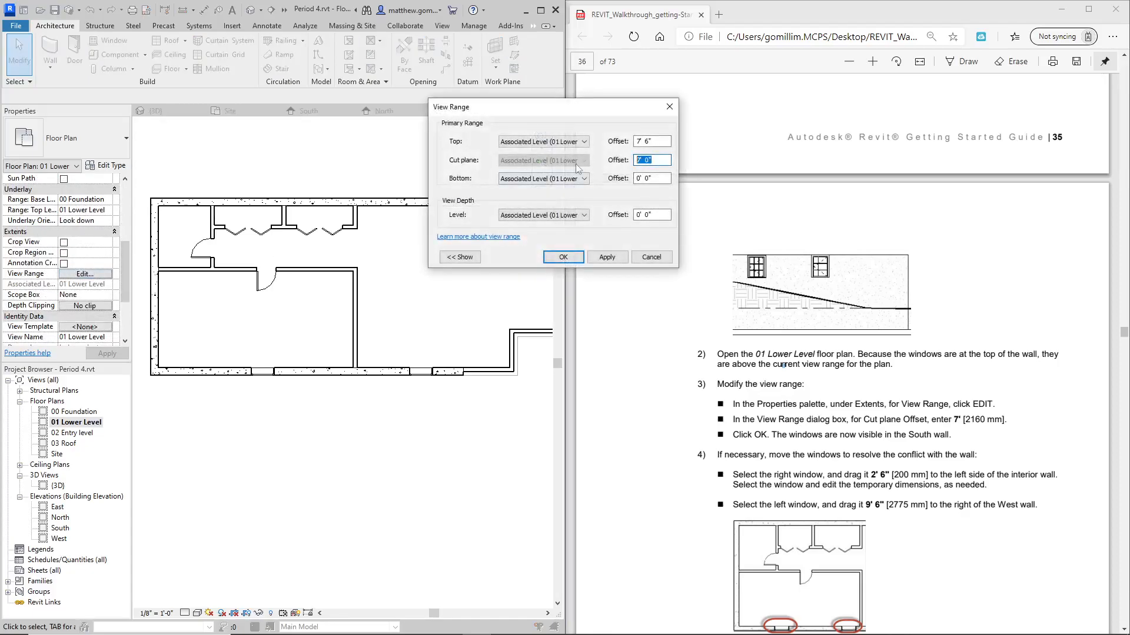
type("3'")
left_click(607, 263)
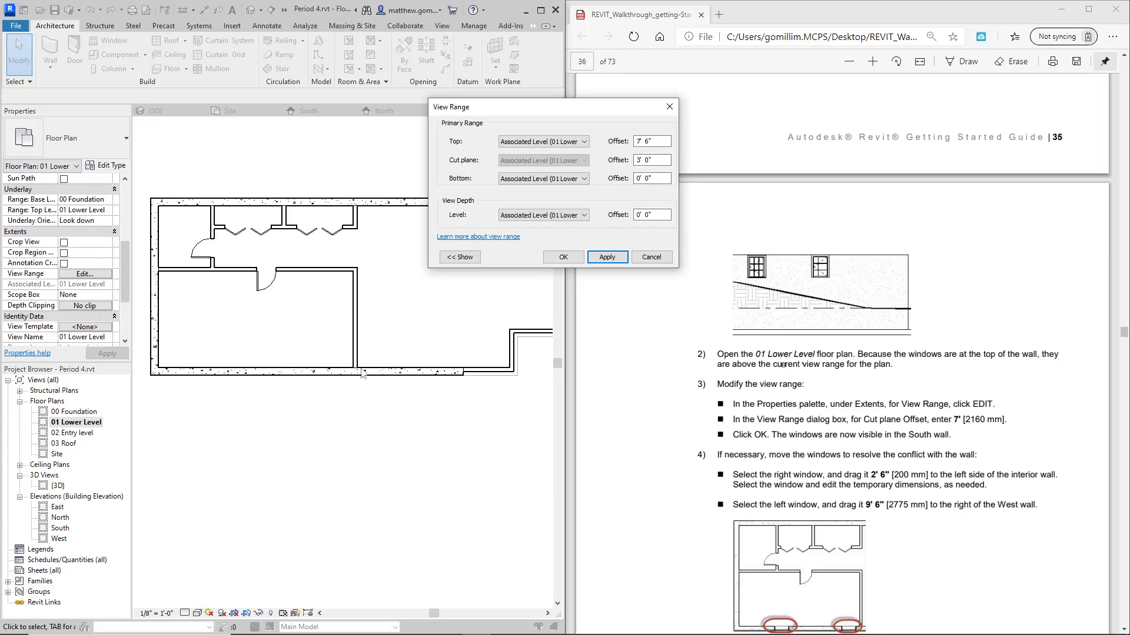
Set the view range's cut plane offset to 7' 0" and accept the View Range settings.
left_click_drag(661, 161, 601, 168)
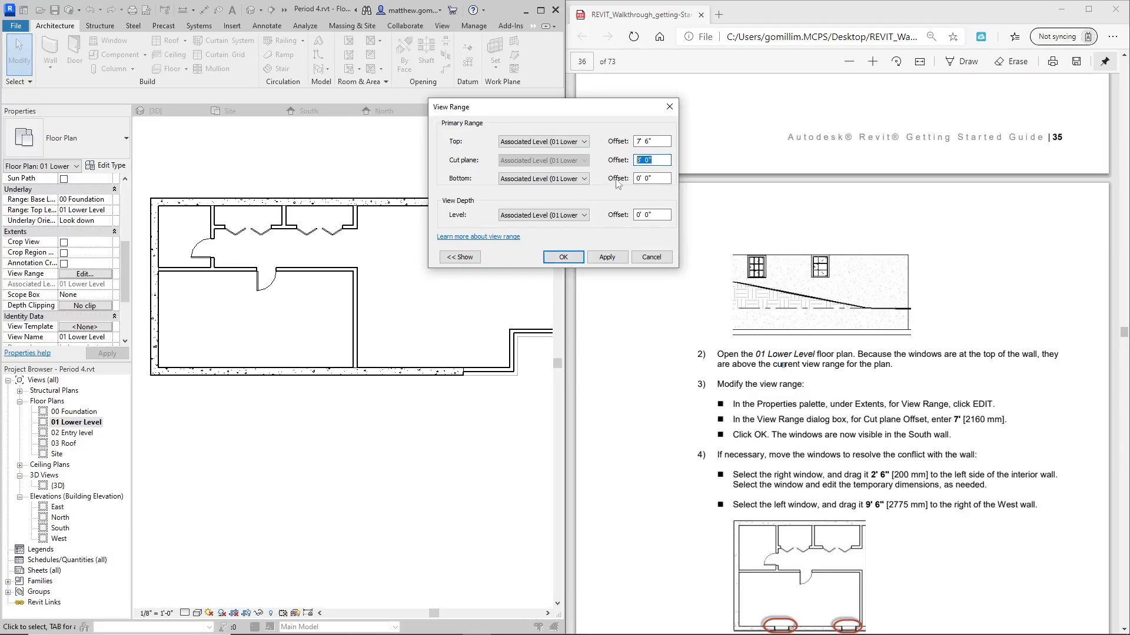
type("7")
left_click(607, 257)
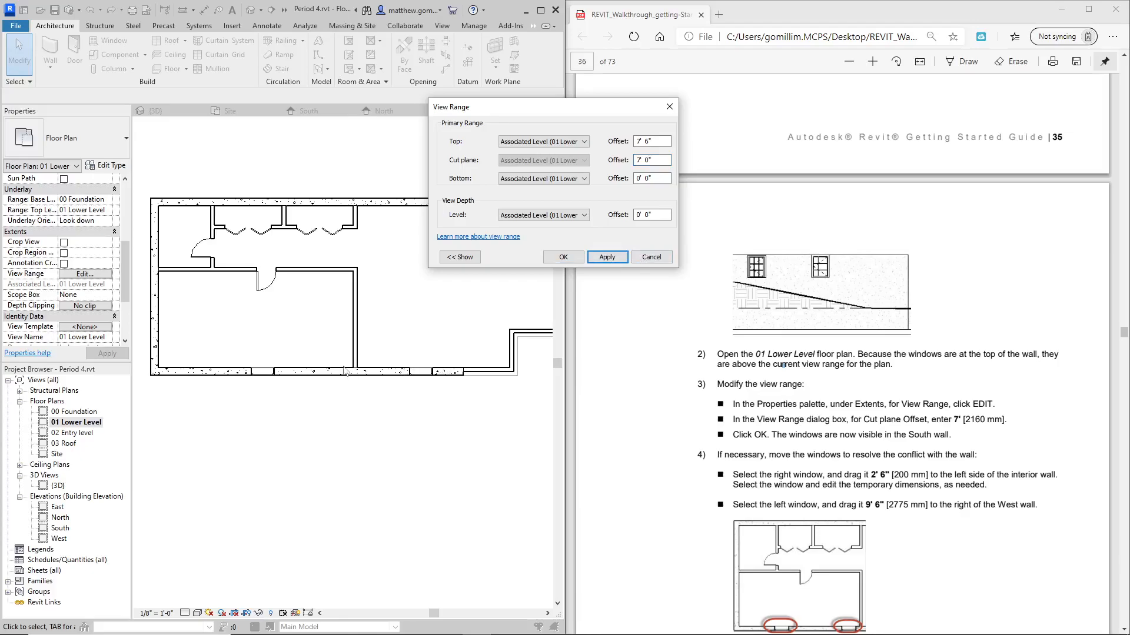
left_click(565, 259)
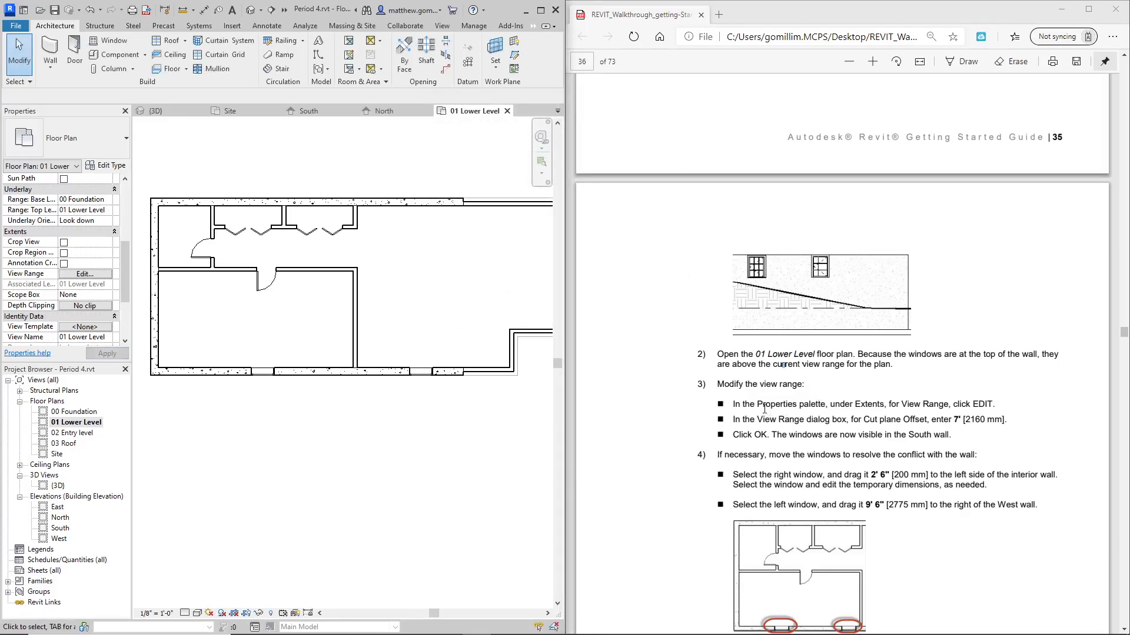
Read the guide's positioning instructions and move the right south-wall window to about 3' 6" left of the interior wall.
scroll(765, 406, "down", 3)
left_click_drag(717, 279, 981, 310)
left_click(971, 315)
left_click(342, 487)
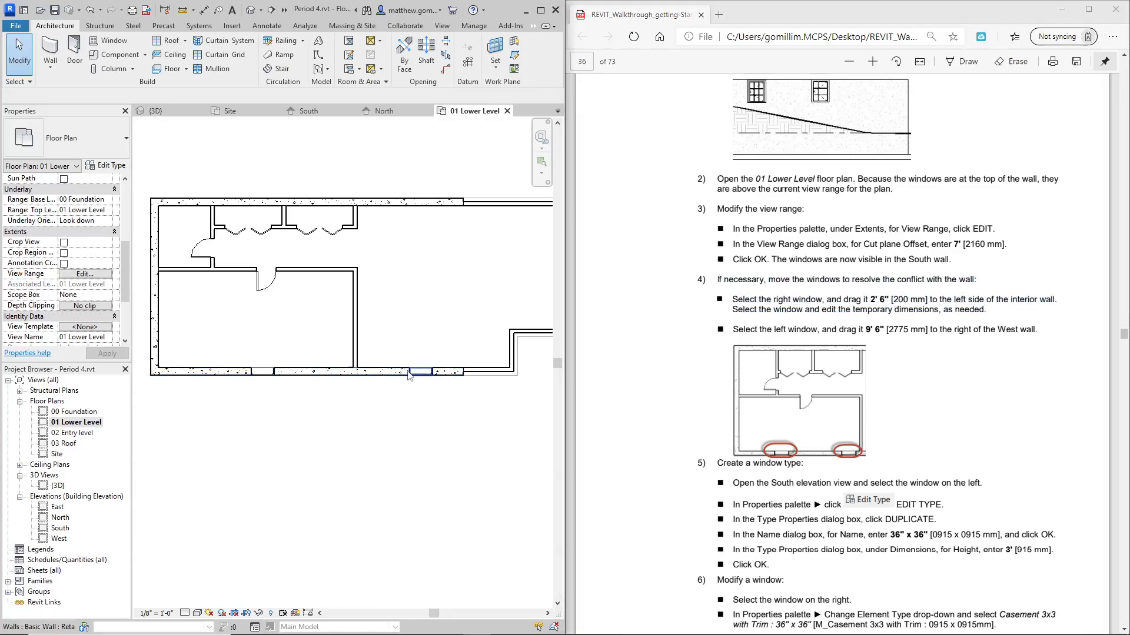
left_click_drag(419, 373, 355, 375)
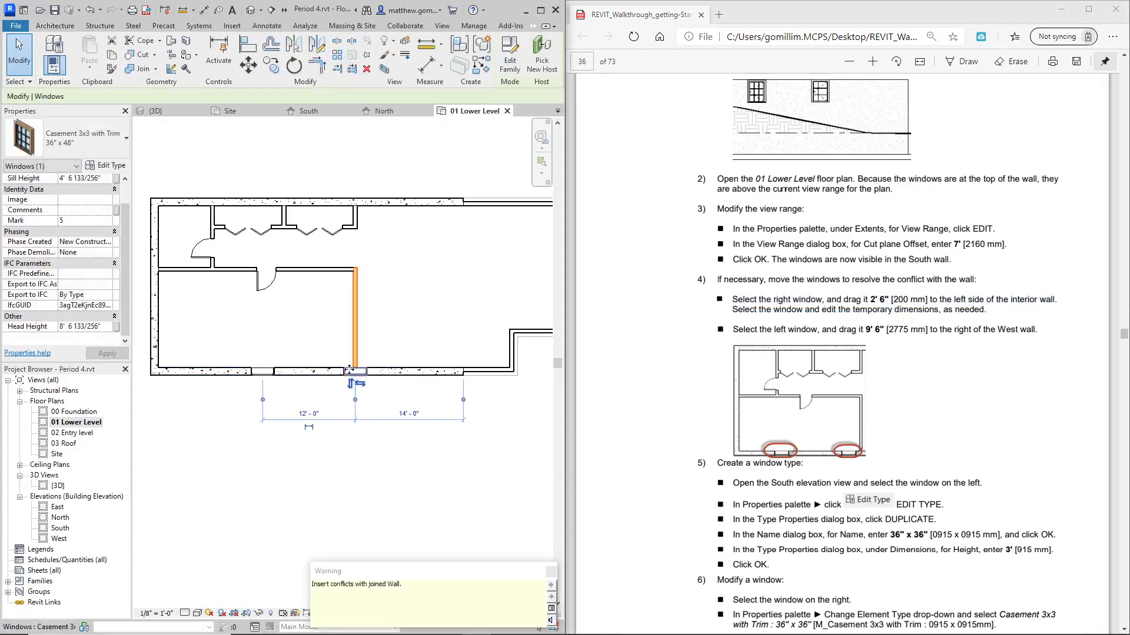
left_click(397, 347)
left_click_drag(355, 376, 328, 377)
left_click(337, 402)
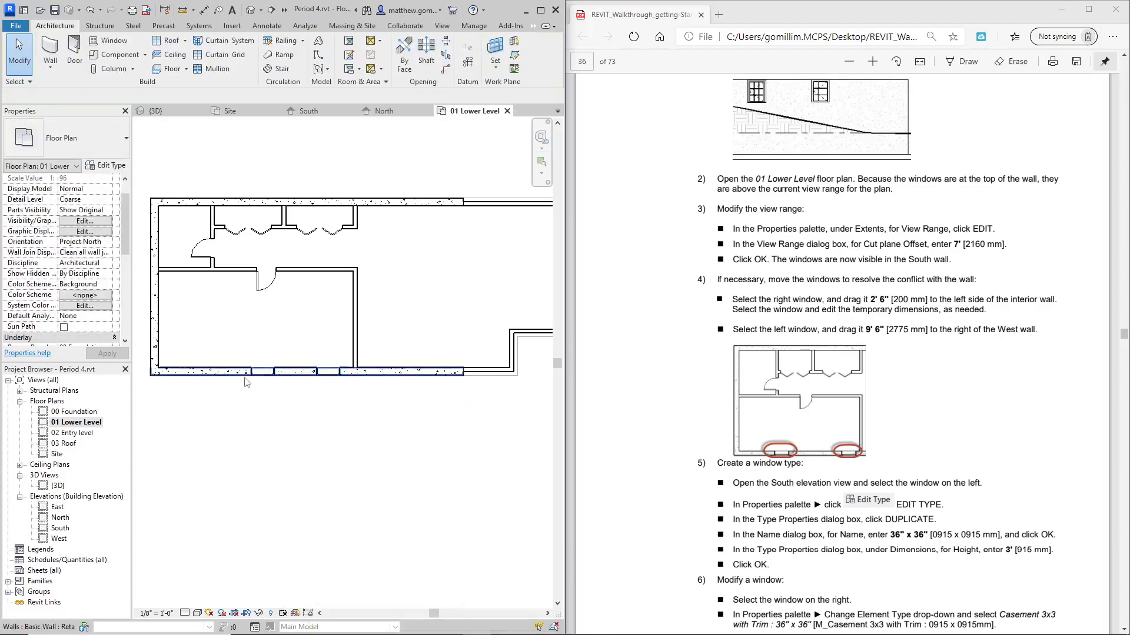
Reposition the right window so it sits 2' 6" to the left of the interior wall.
scroll(177, 352, "up", 1)
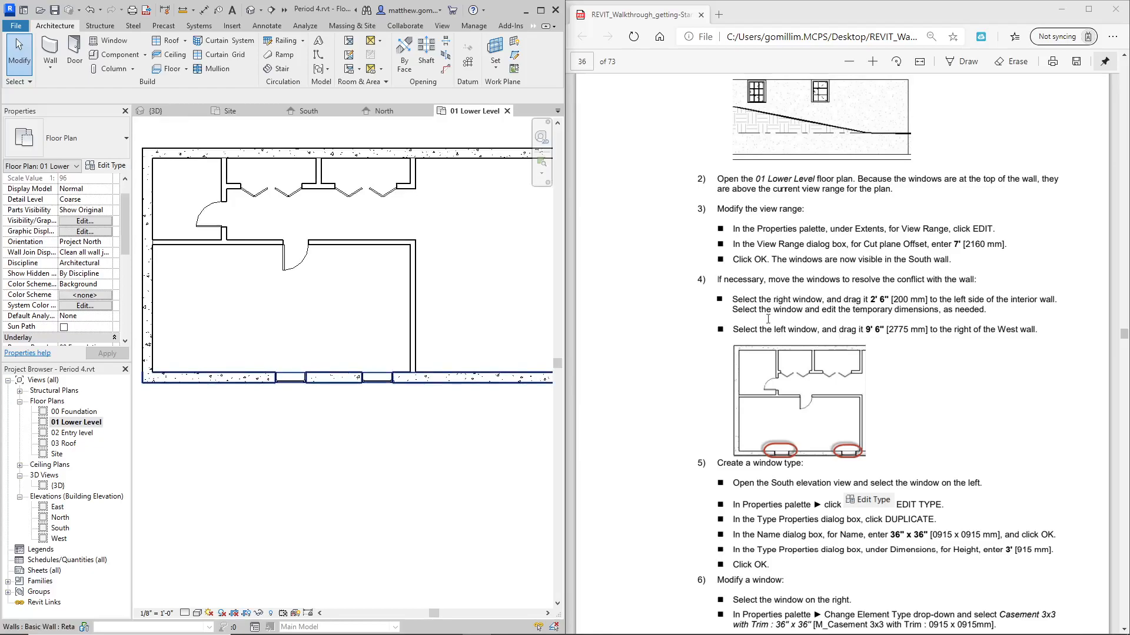
left_click(377, 377)
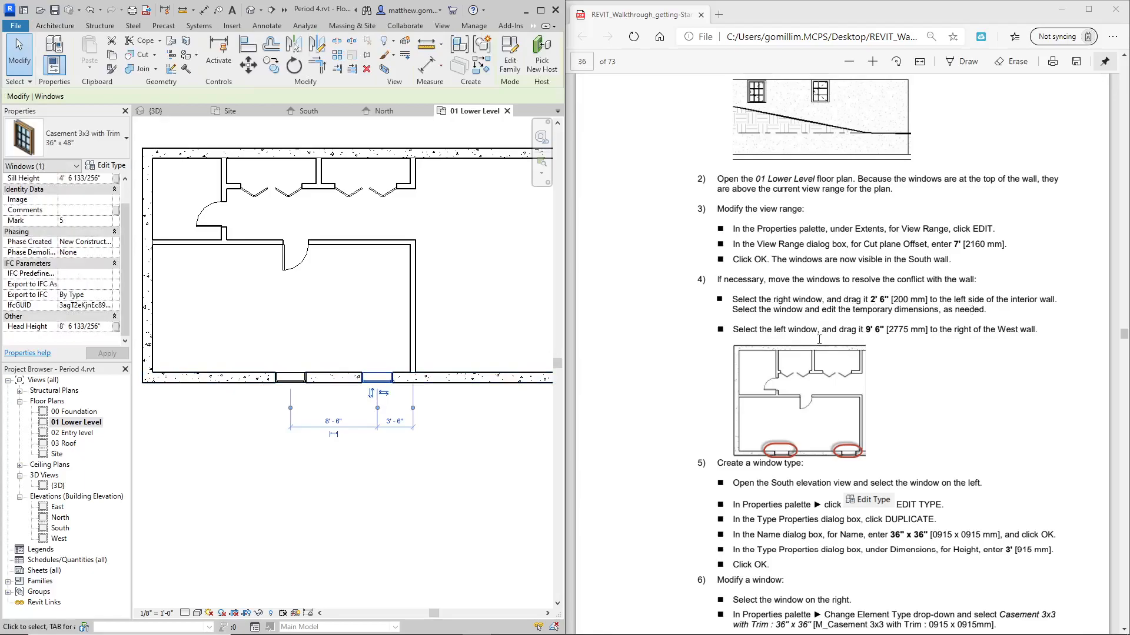
scroll(407, 377, "up", 1)
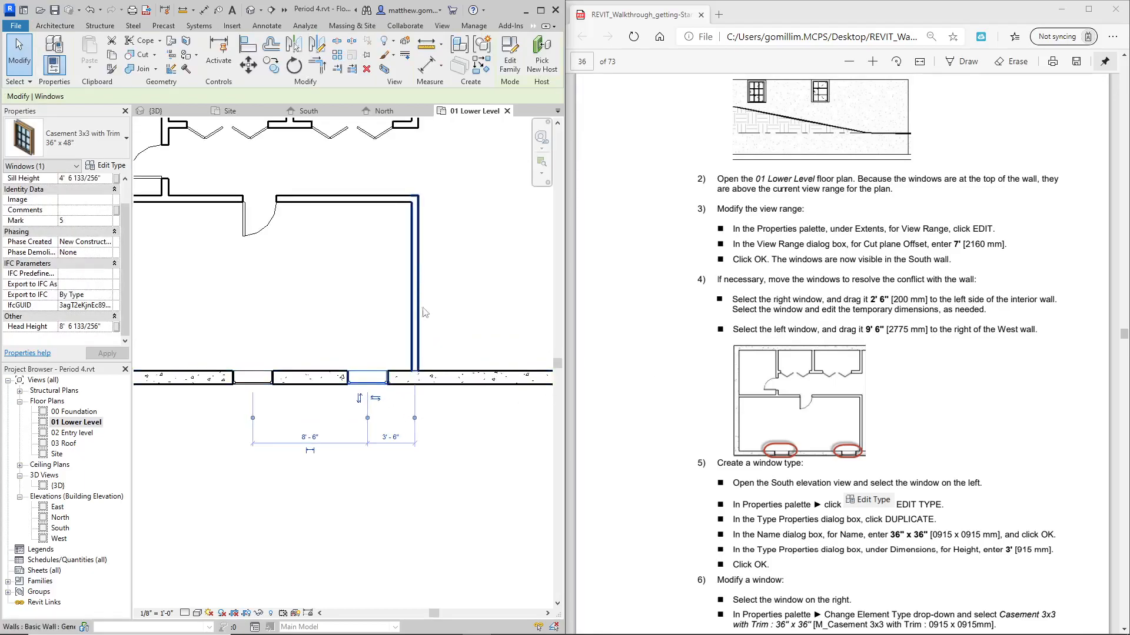
left_click_drag(379, 376, 383, 380)
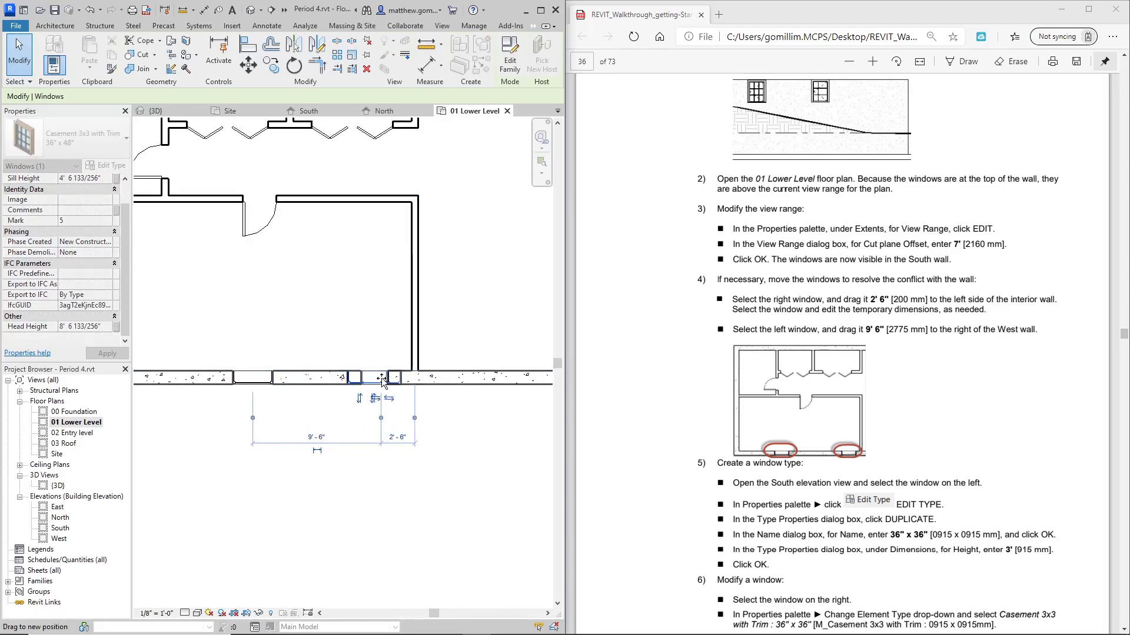
left_click_drag(381, 378, 382, 378)
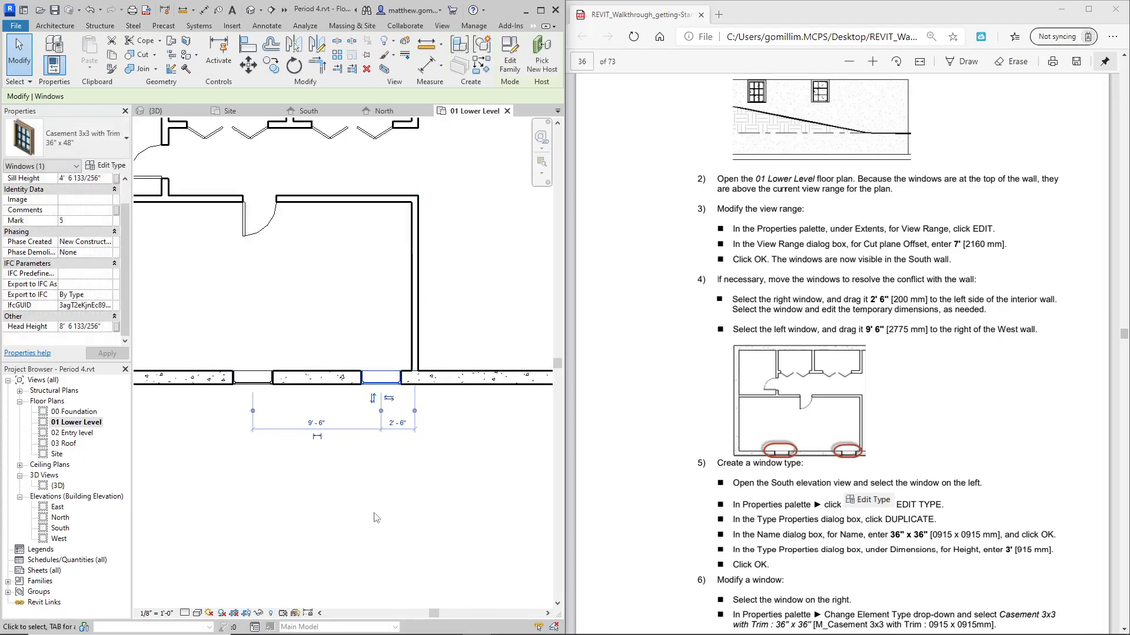
left_click(376, 516)
Move the left window to 9' 6" to the right of the West wall, as the guide instructs.
middle_click_drag(275, 445, 320, 446)
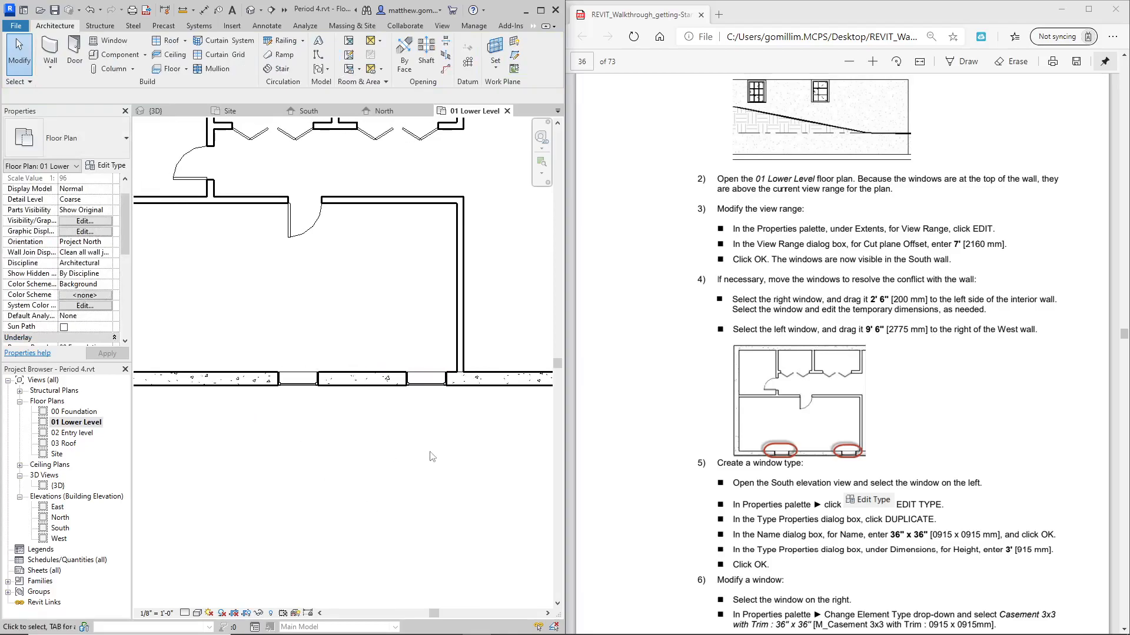
scroll(432, 457, "down", 3)
scroll(245, 406, "up", 2)
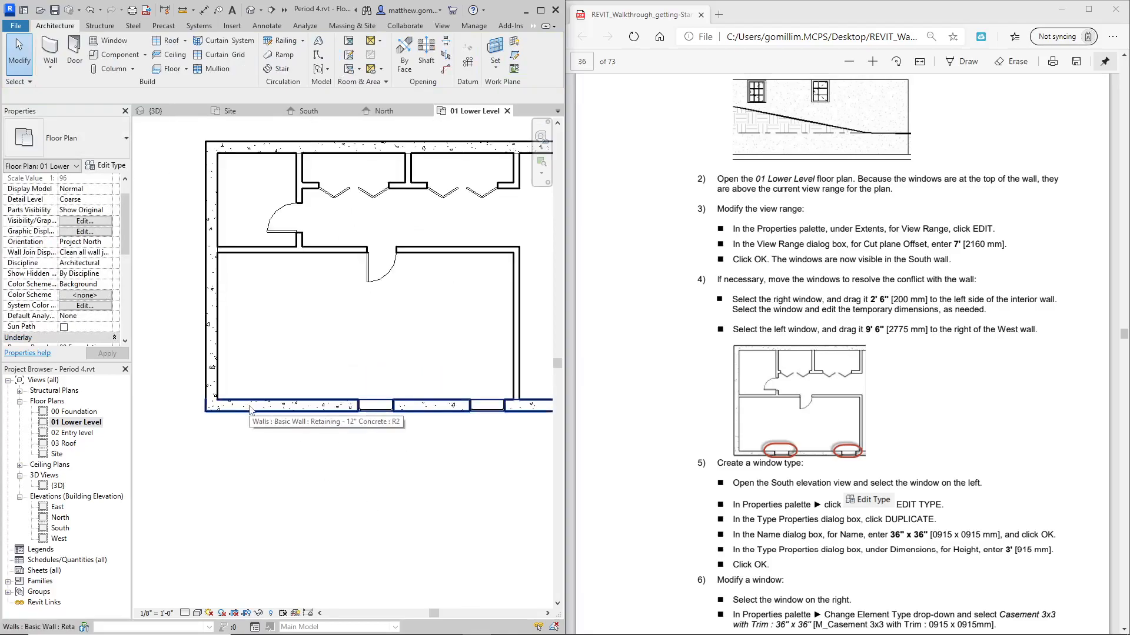
left_click_drag(758, 329, 1029, 328)
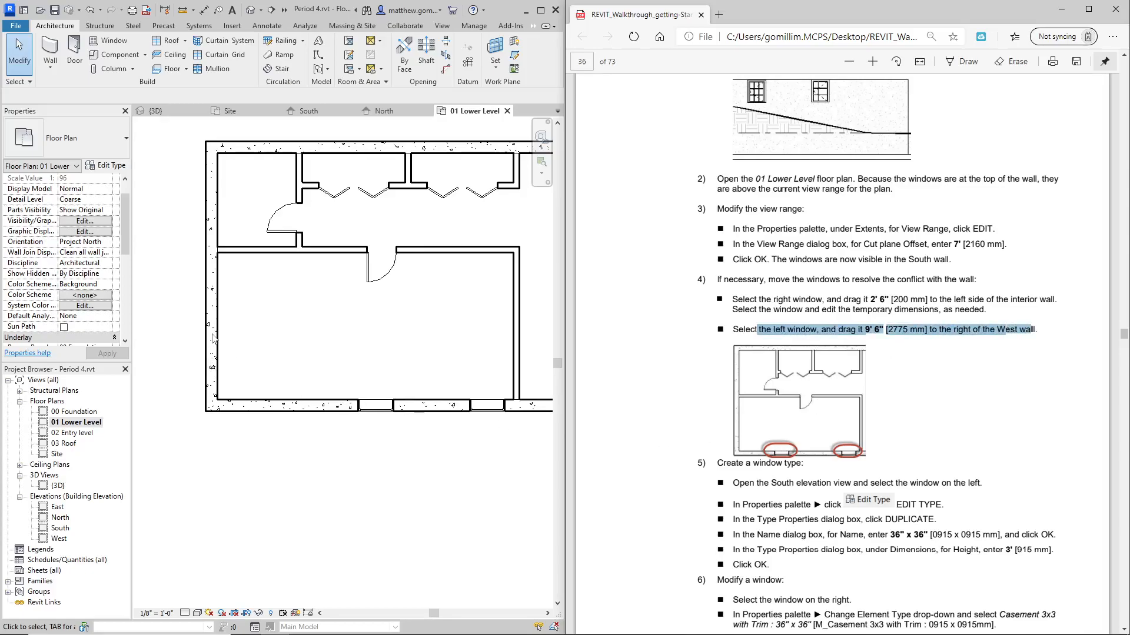
left_click_drag(376, 407, 324, 408)
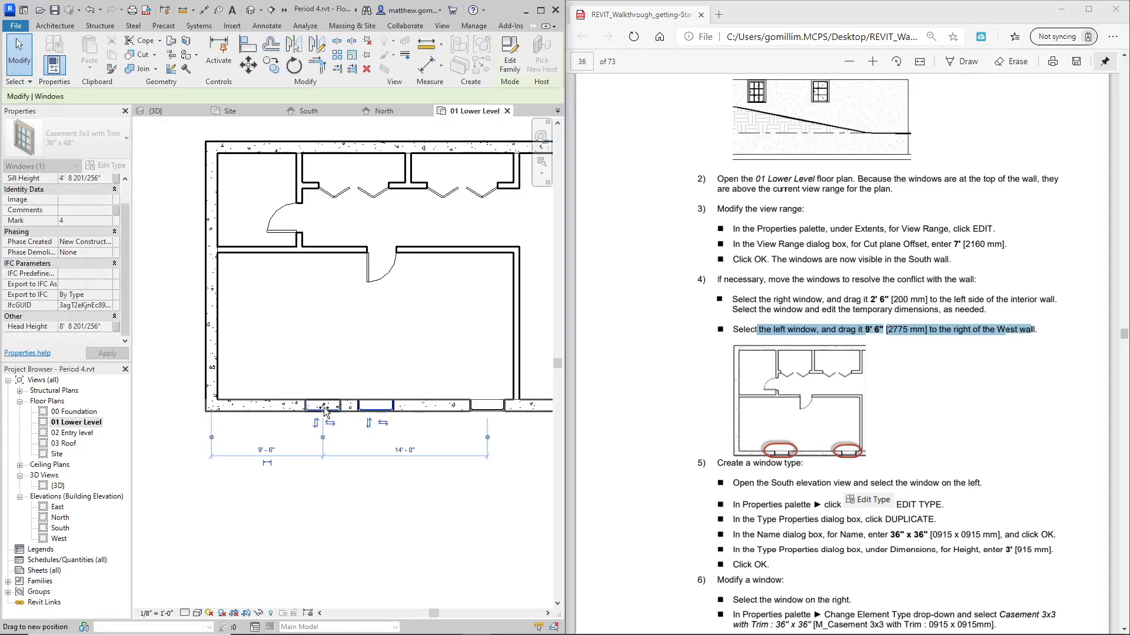
left_click(353, 526)
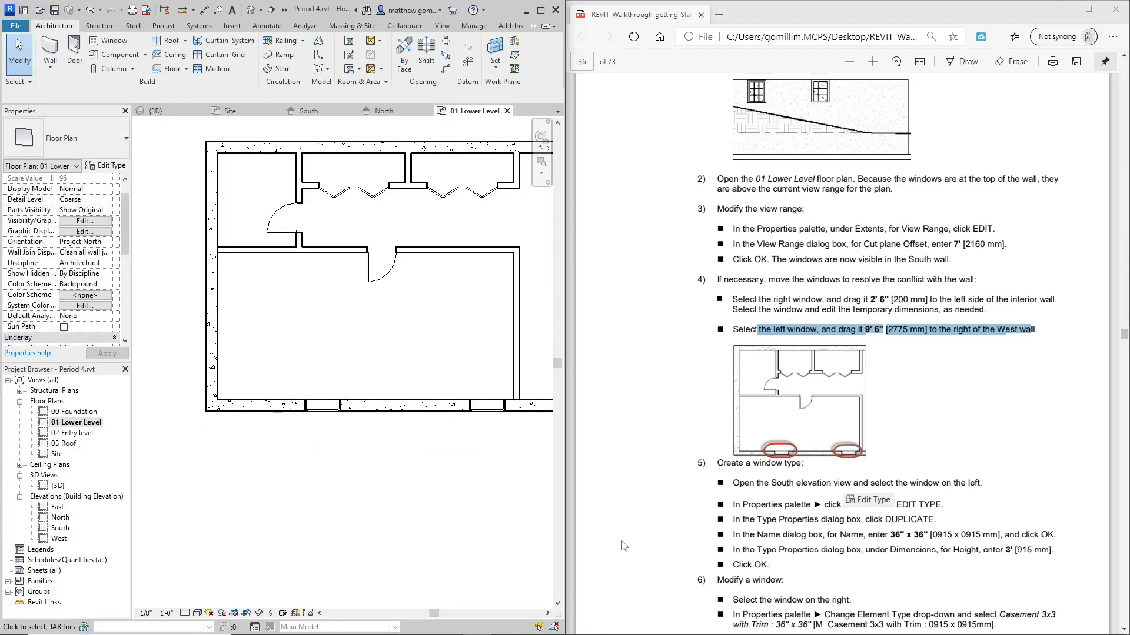
Read the guide's Create a window type instructions, then open the South elevation and select the left window.
scroll(801, 494, "down", 3)
left_click_drag(718, 287, 776, 391)
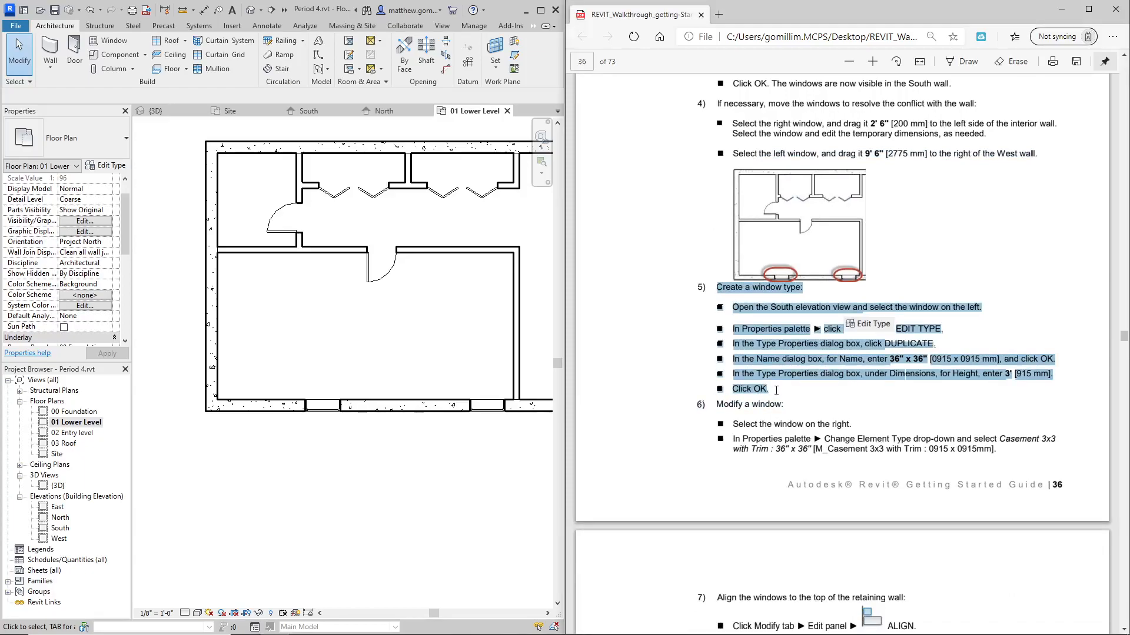
left_click(776, 391)
double_click(60, 528)
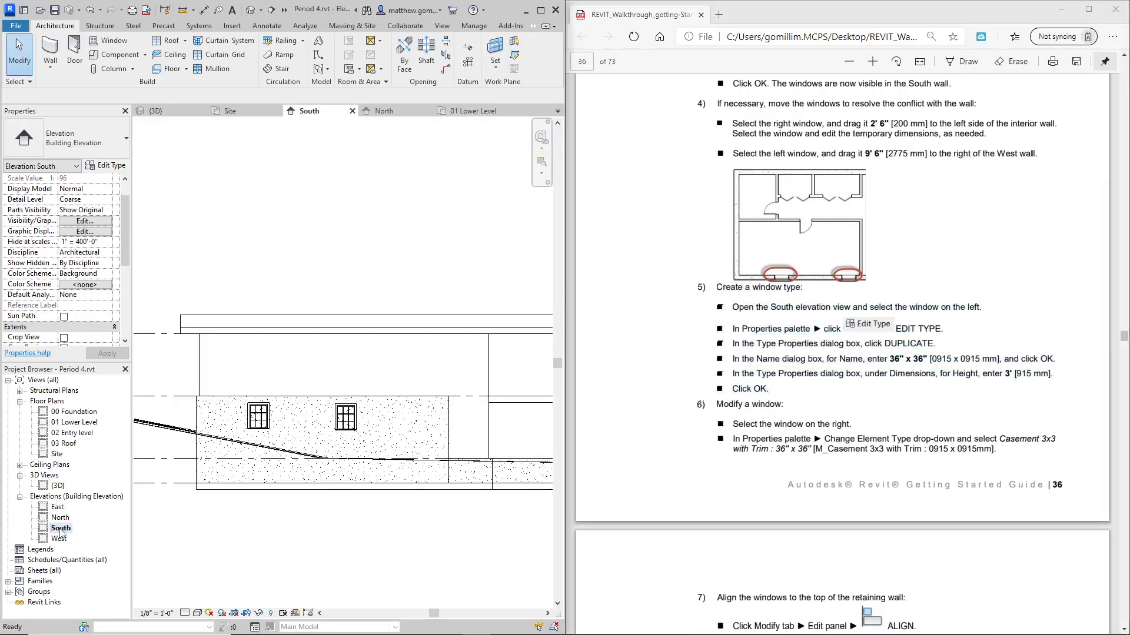
scroll(256, 417, "up", 2)
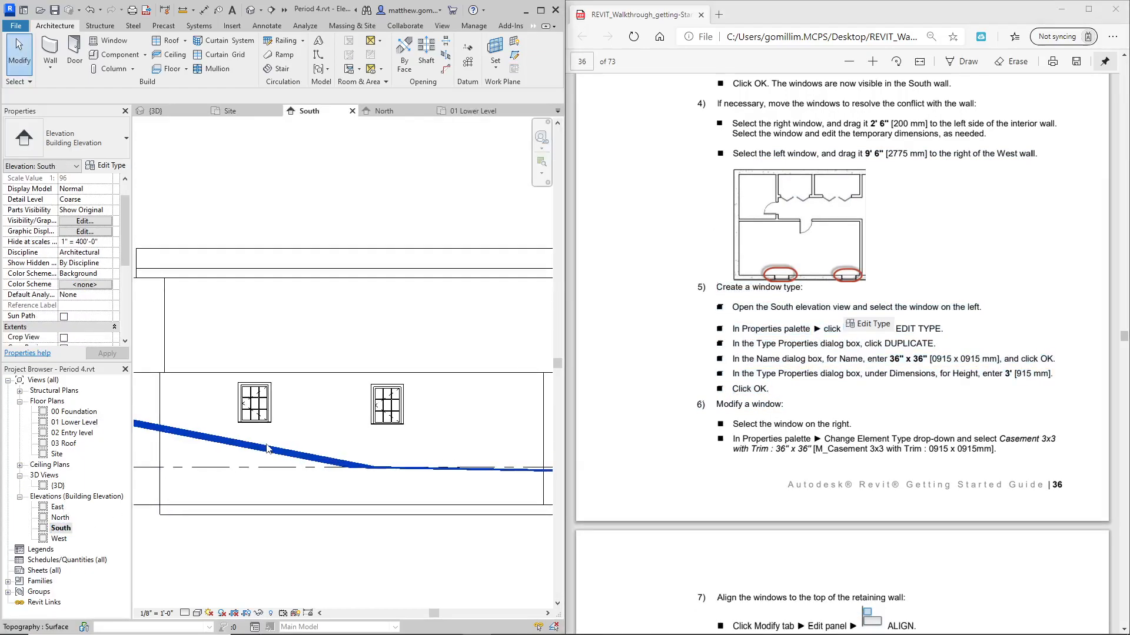
scroll(253, 415, "up", 1)
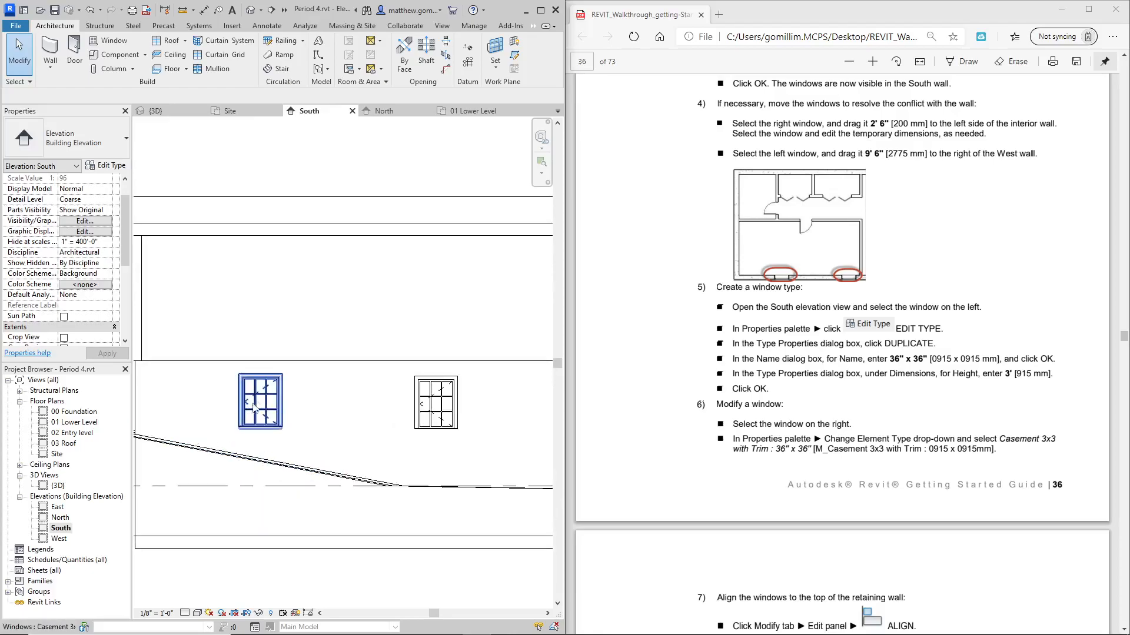
left_click(254, 414)
Look through the guide for the completed Adding Windows illustration and compare it with the left window in the South elevation.
scroll(760, 400, "down", 1)
scroll(760, 399, "down", 20)
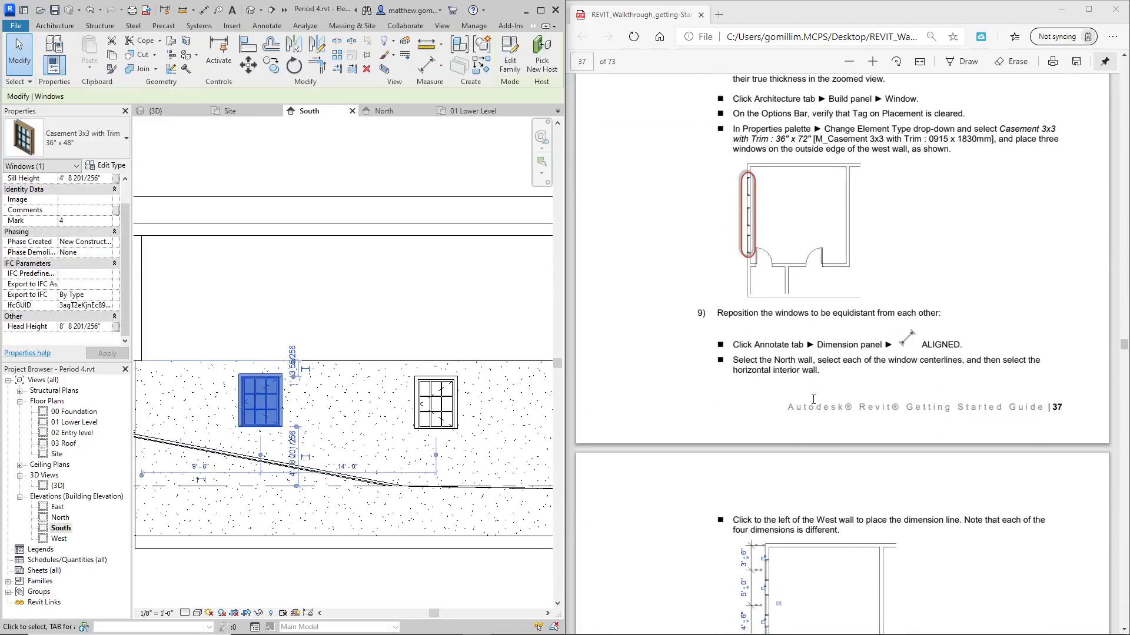
scroll(813, 399, "down", 1)
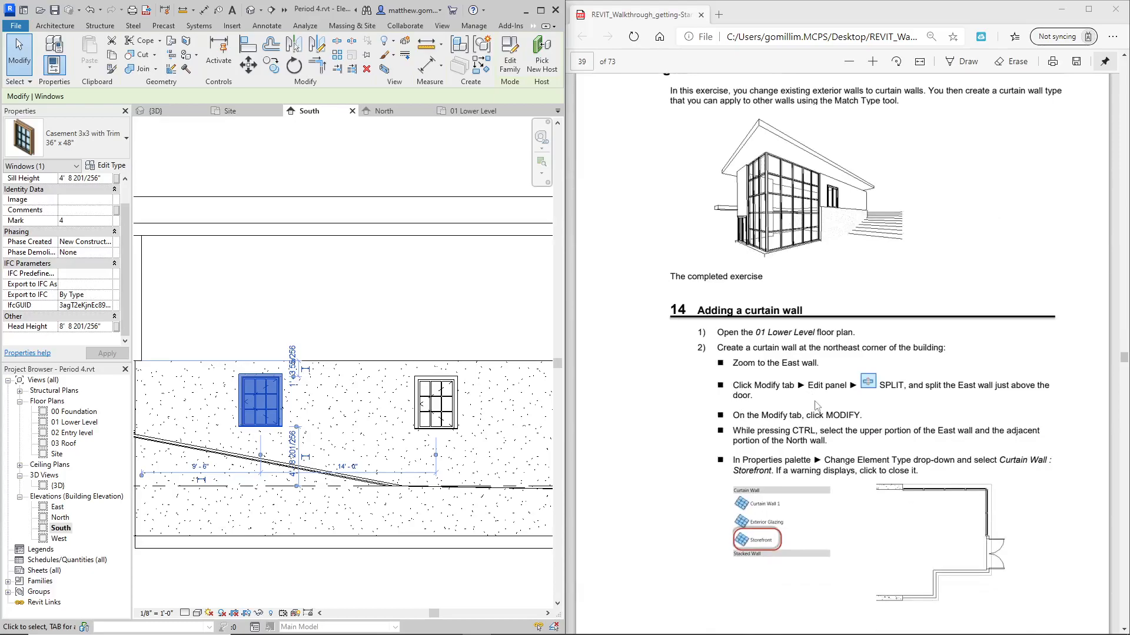
scroll(817, 406, "up", 20)
scroll(817, 406, "up", 10)
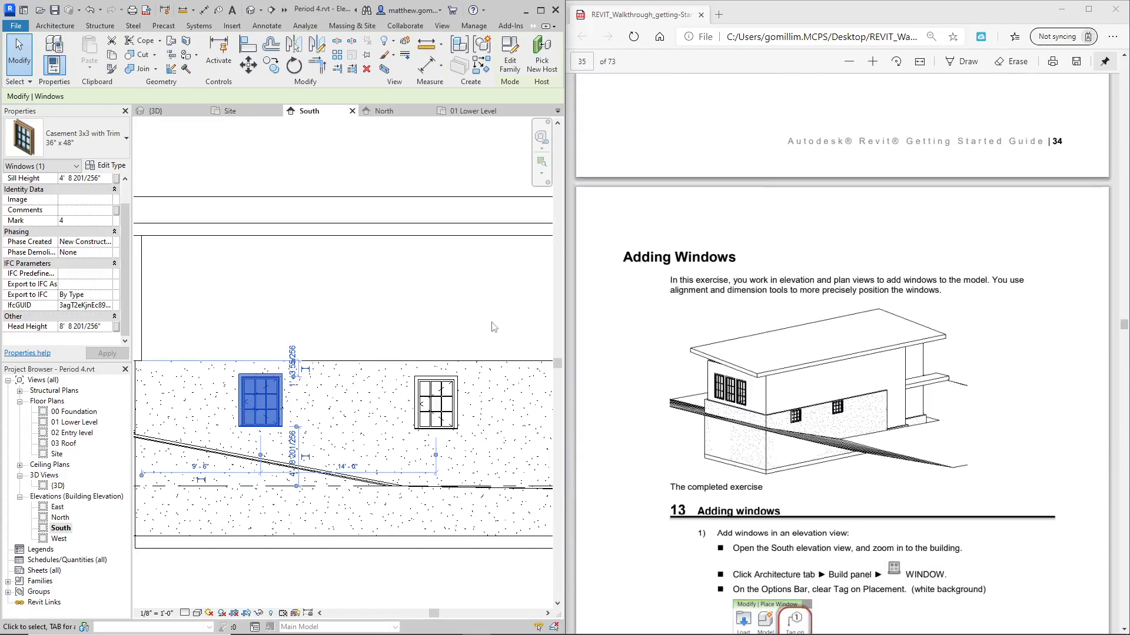
left_click(479, 311)
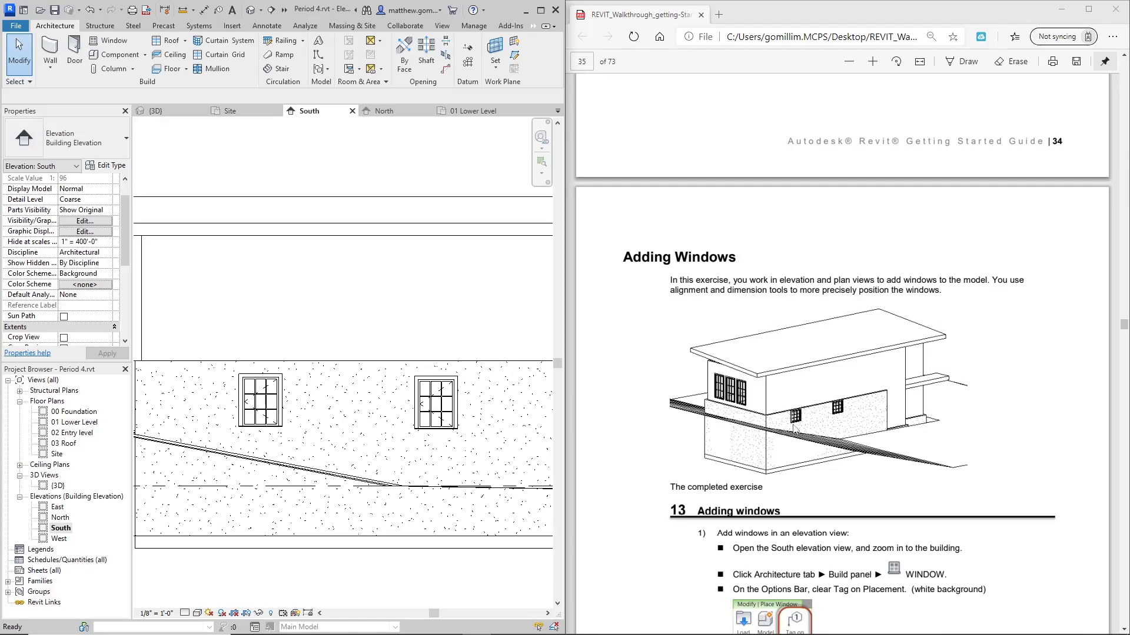
left_click(260, 401)
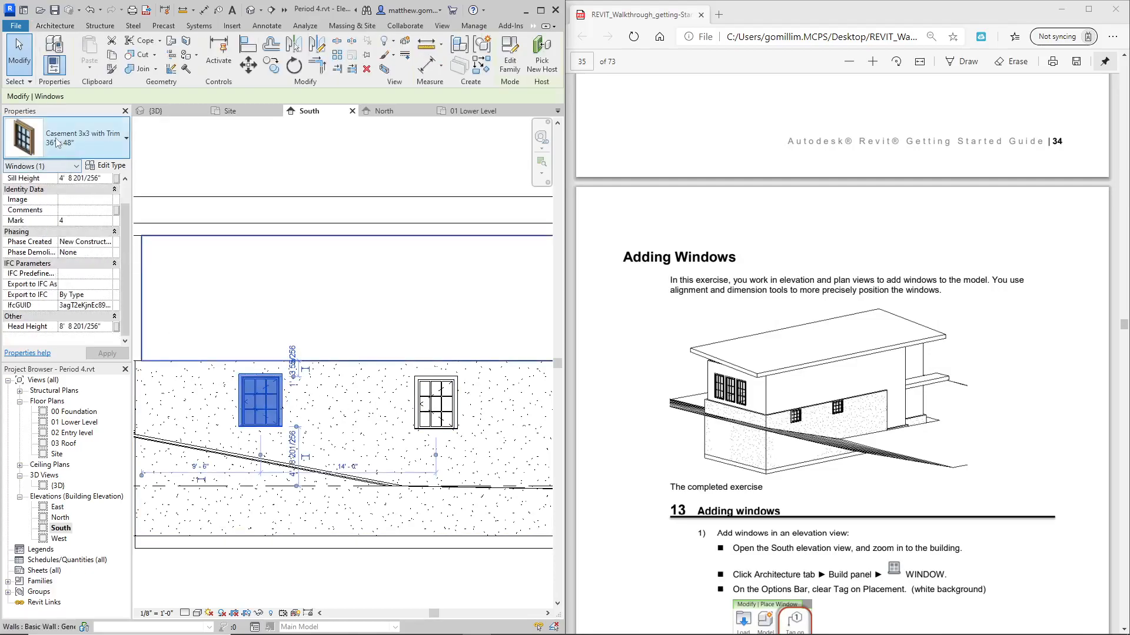
left_click(288, 318)
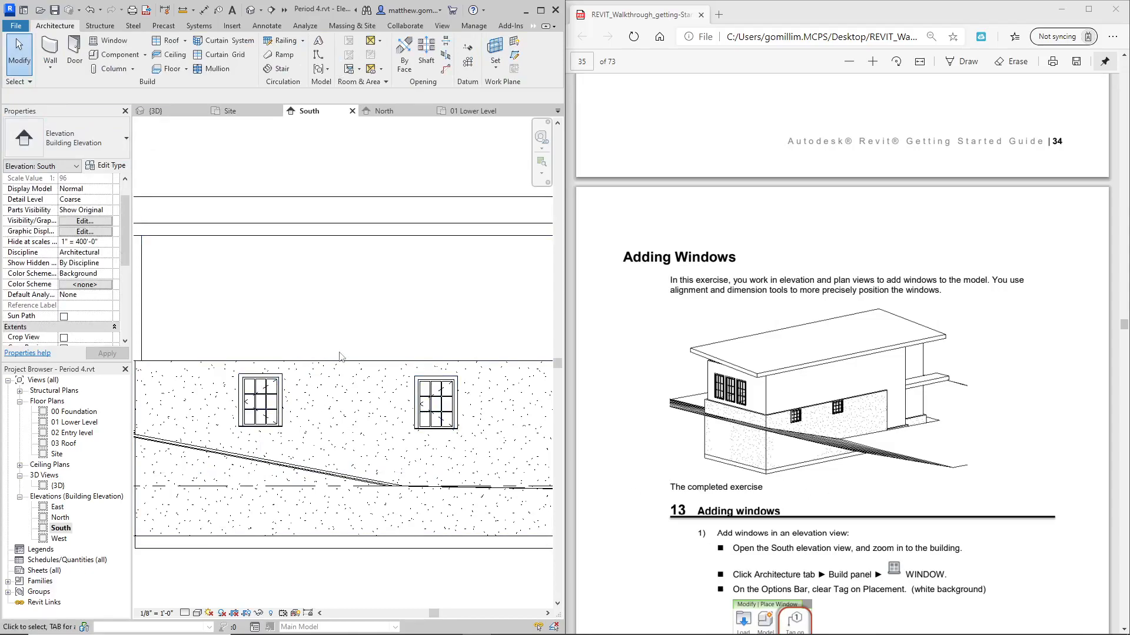
Reselect the left window in the South elevation and return to step 5 of the guide.
scroll(339, 356, "down", 2)
left_click(293, 387)
scroll(786, 400, "down", 15)
scroll(786, 400, "down", 10)
scroll(810, 428, "up", 4)
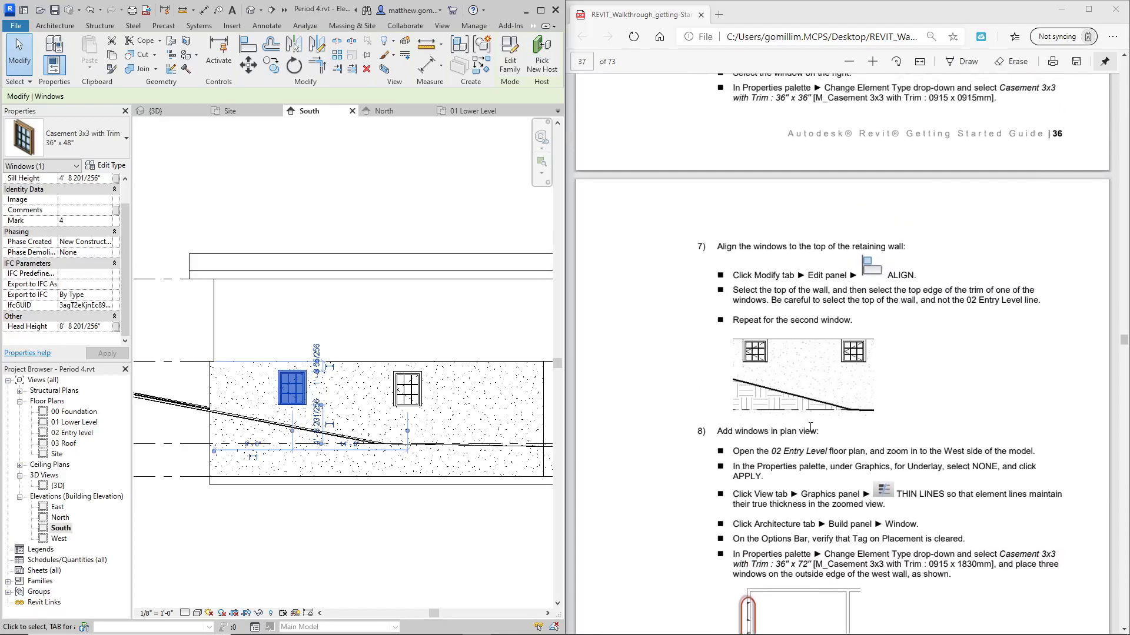
scroll(810, 428, "up", 3)
scroll(829, 419, "down", 3)
scroll(829, 419, "up", 6)
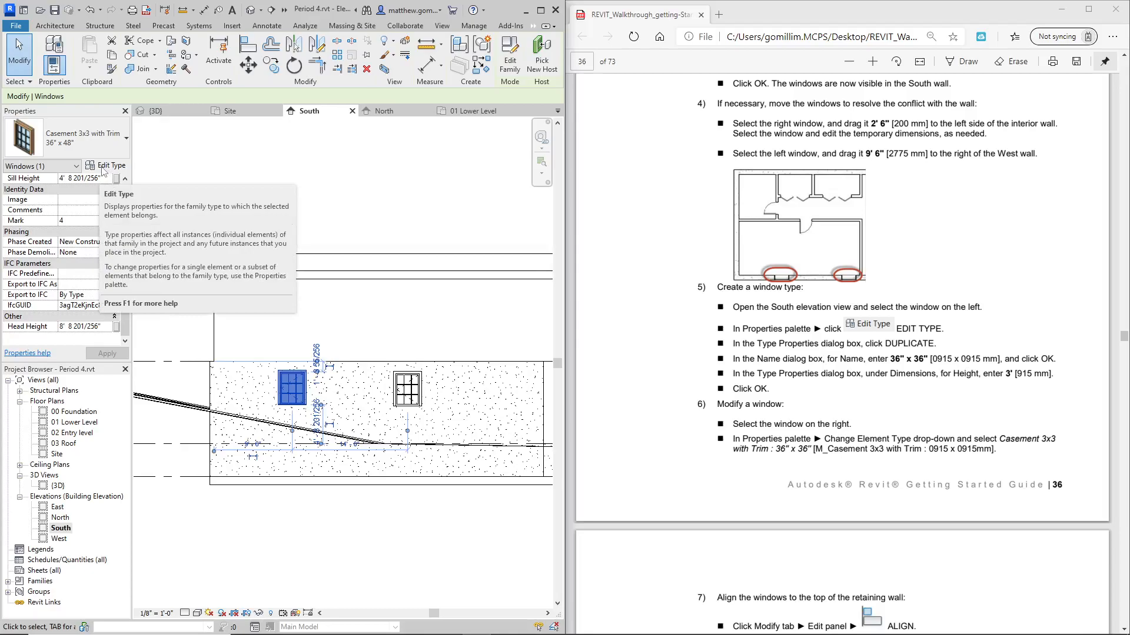
Duplicate the left window's Casement 3x3 with Trim 36" x 48" type under the name 36" x 36" P6.
left_click(95, 147)
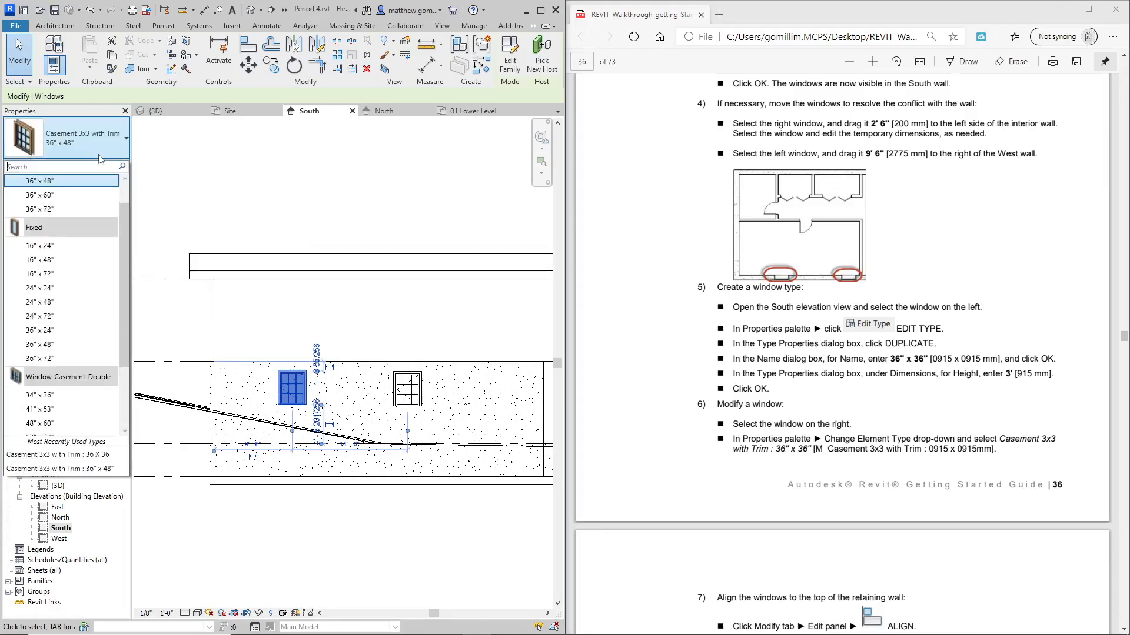
left_click_drag(122, 209, 125, 199)
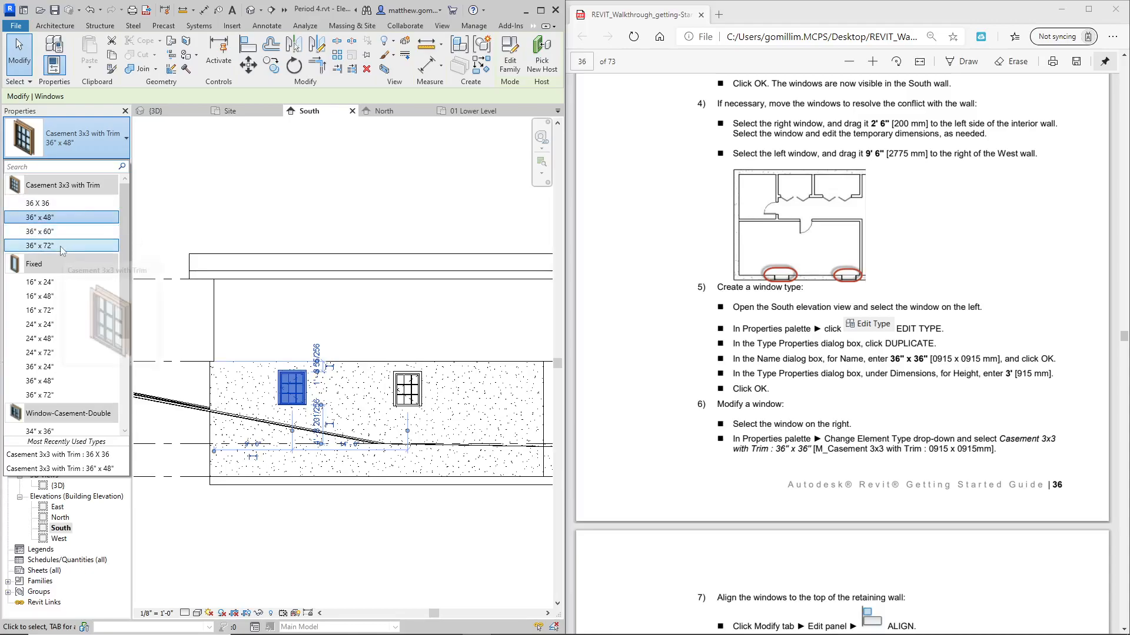
mouse_move(58, 224)
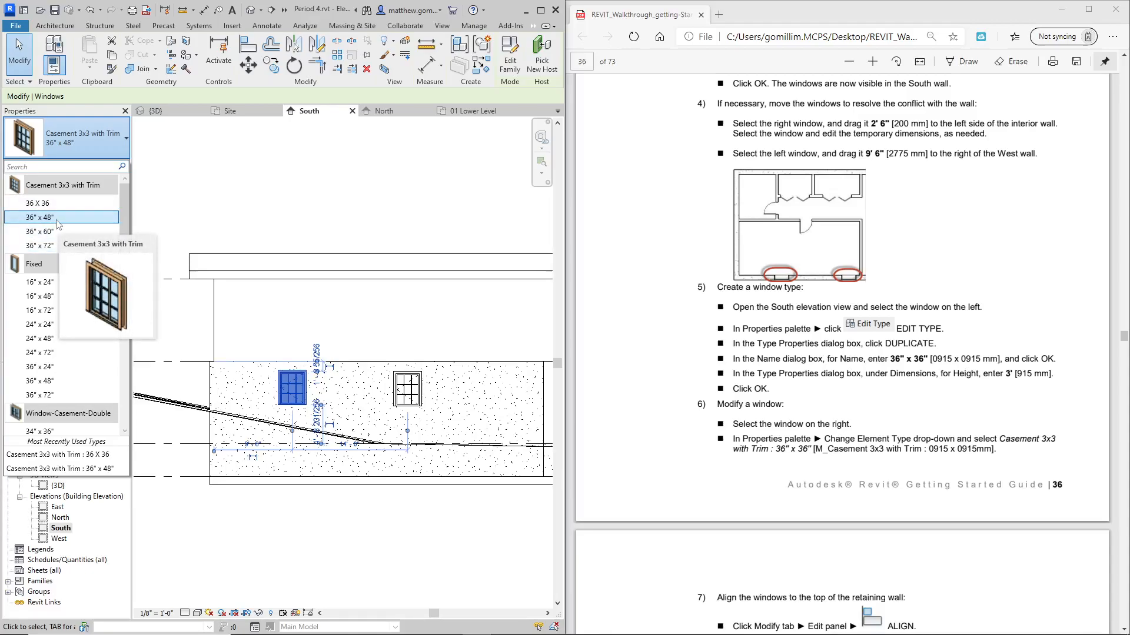
left_click(57, 222)
left_click(102, 168)
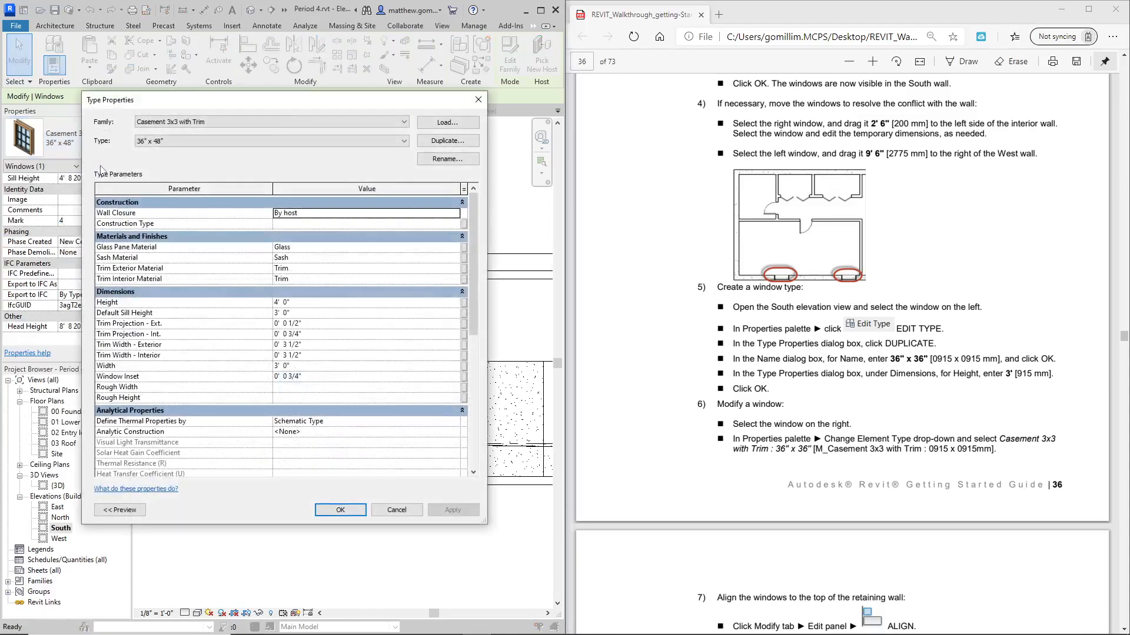
left_click(447, 140)
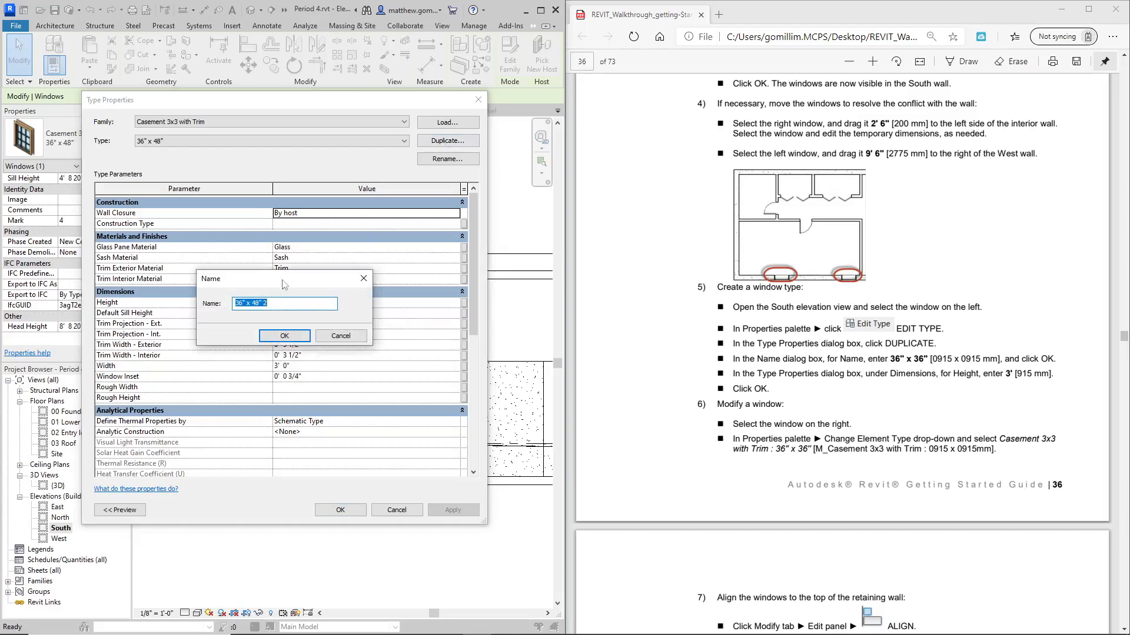
type("36")
left_click(283, 336)
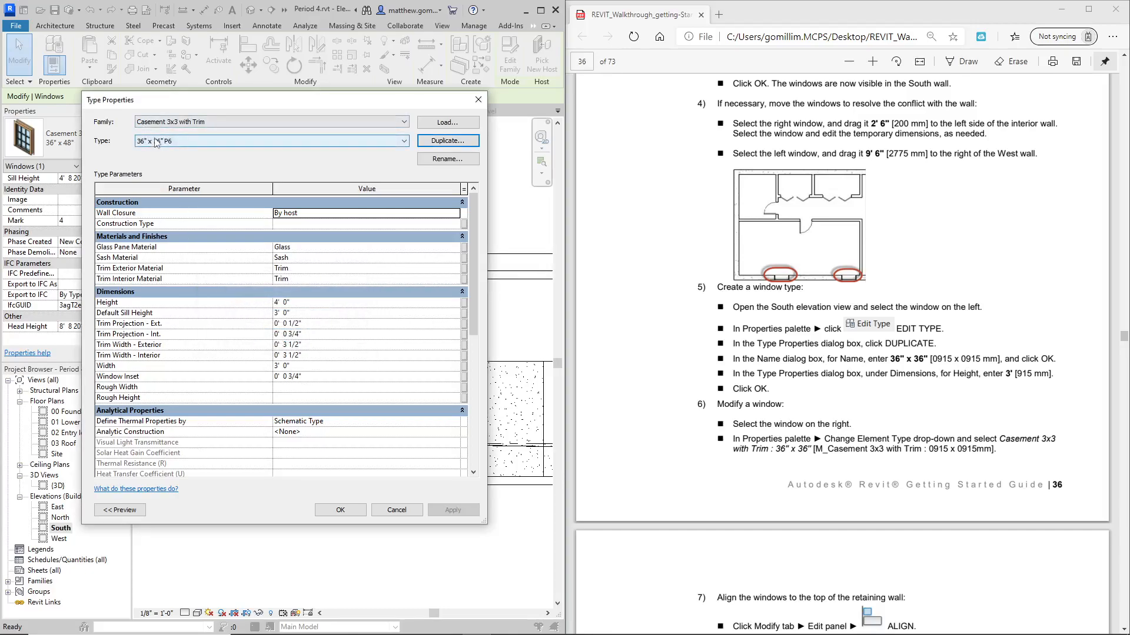
Set the new window type's height to 3' 0" and apply it to the left window.
left_click(277, 303)
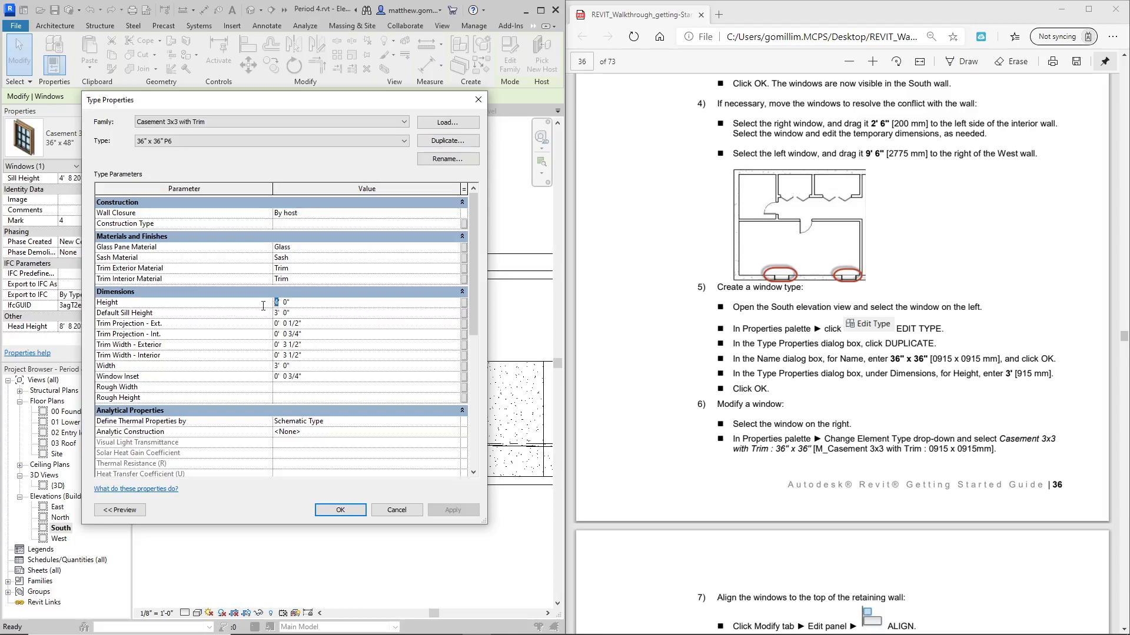
type("36")
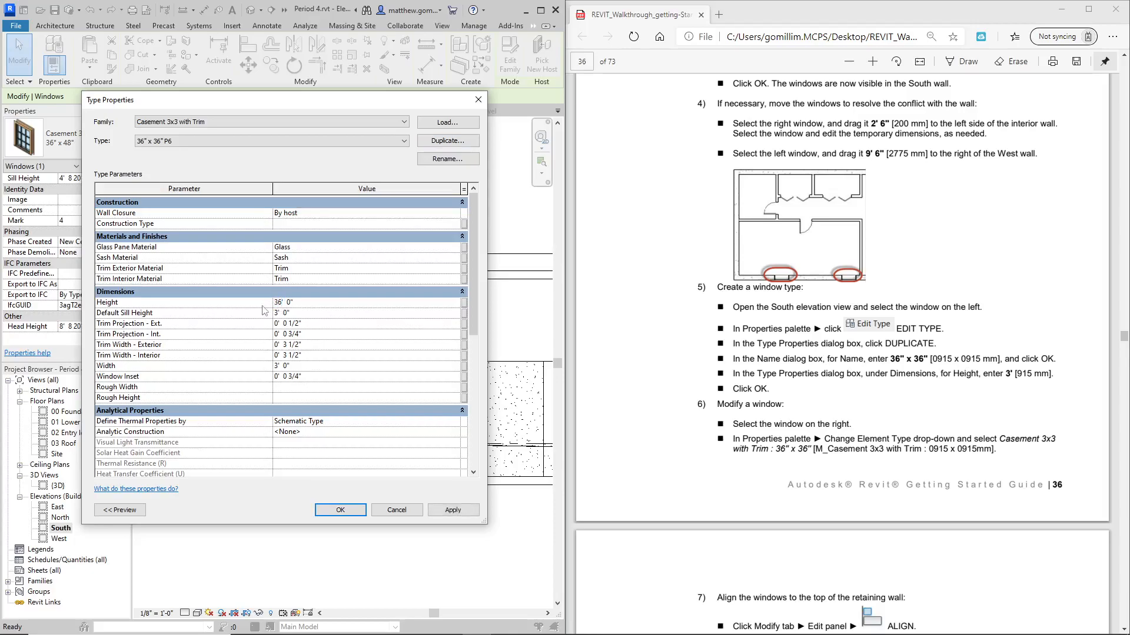
key("Return")
left_click(453, 509)
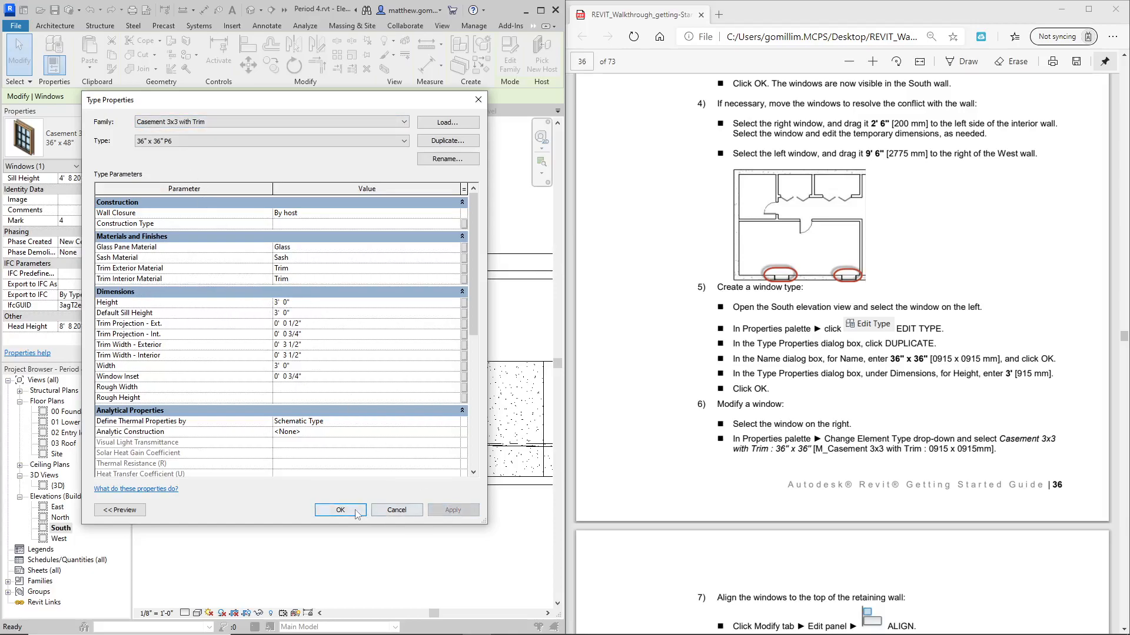
left_click(356, 514)
left_click(296, 396)
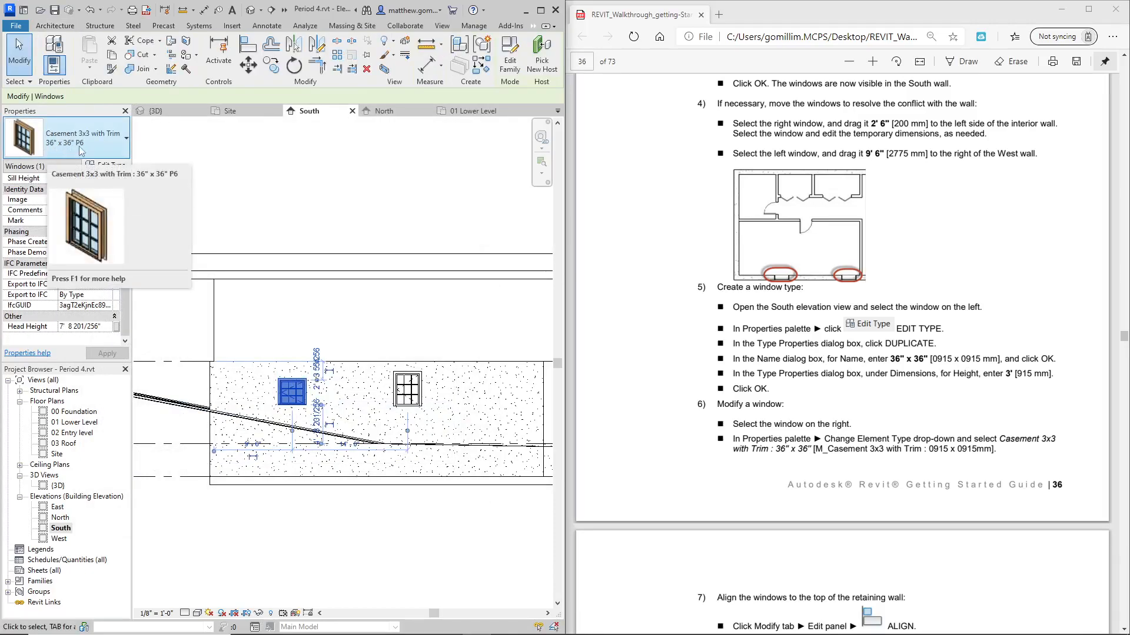
Change the right window to the Casement 3x3 with Trim 36" x 36" P6 type and check both windows' types.
left_click(406, 387)
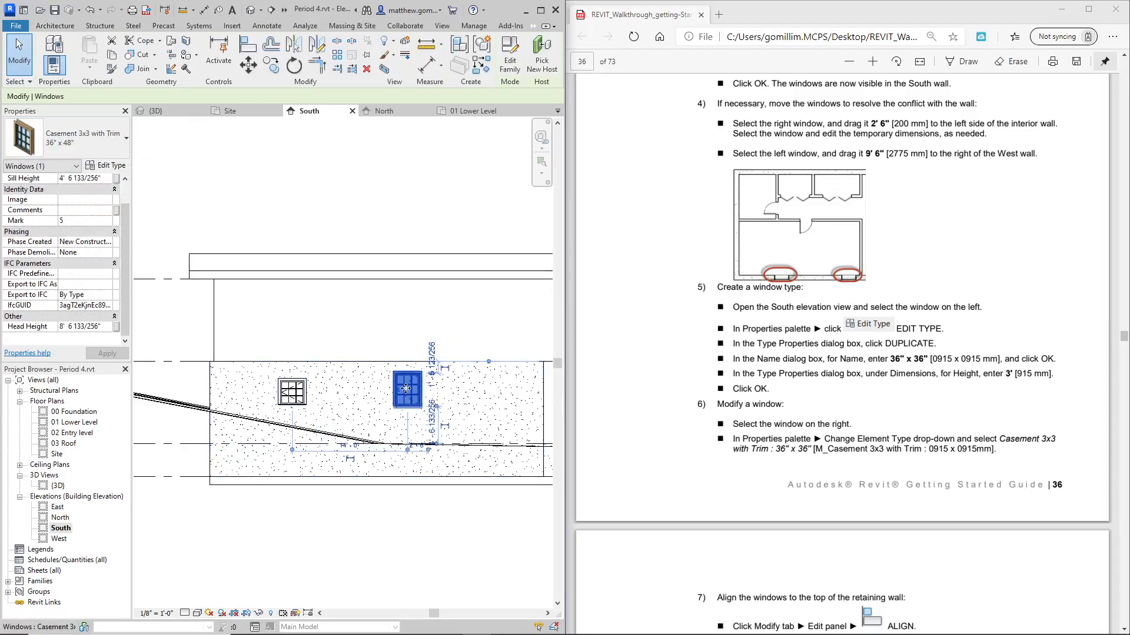
left_click(100, 140)
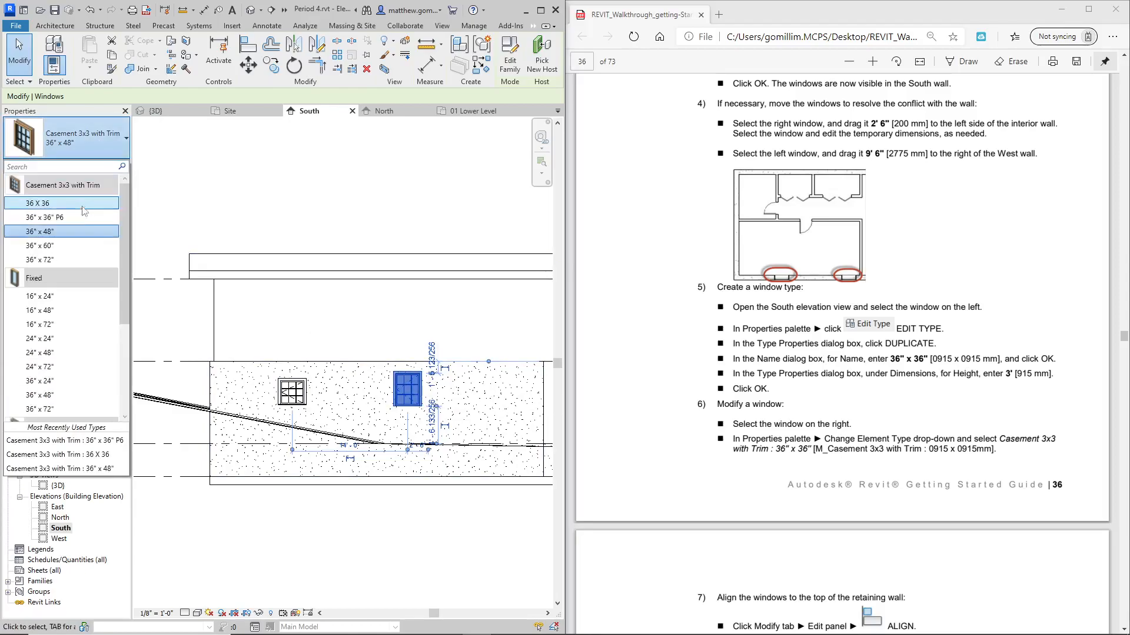
left_click(66, 217)
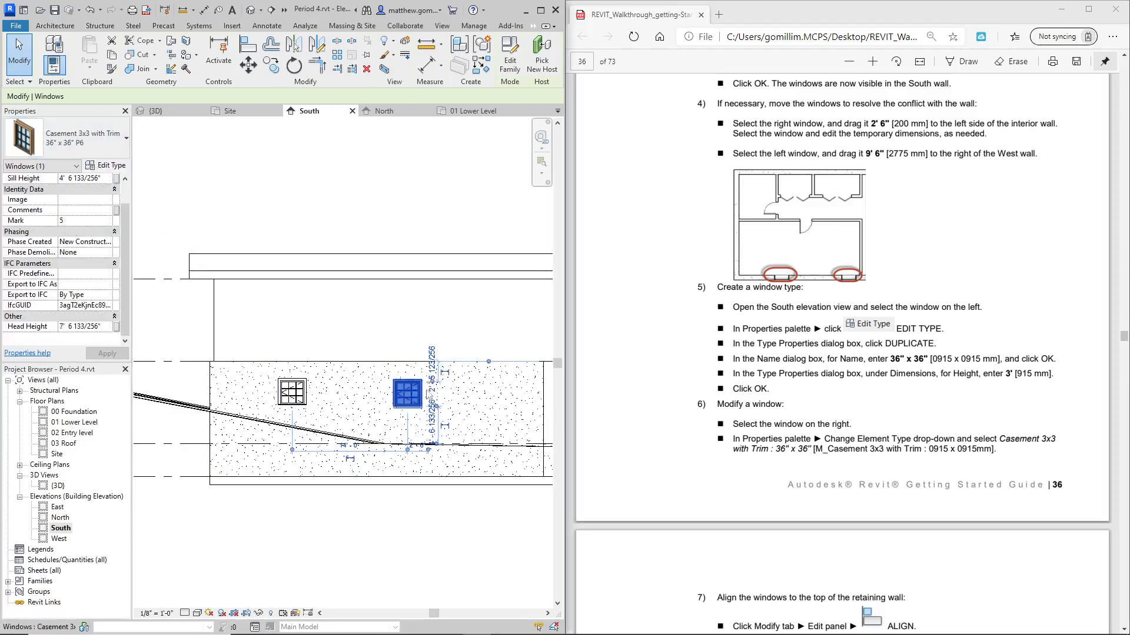
key("Escape")
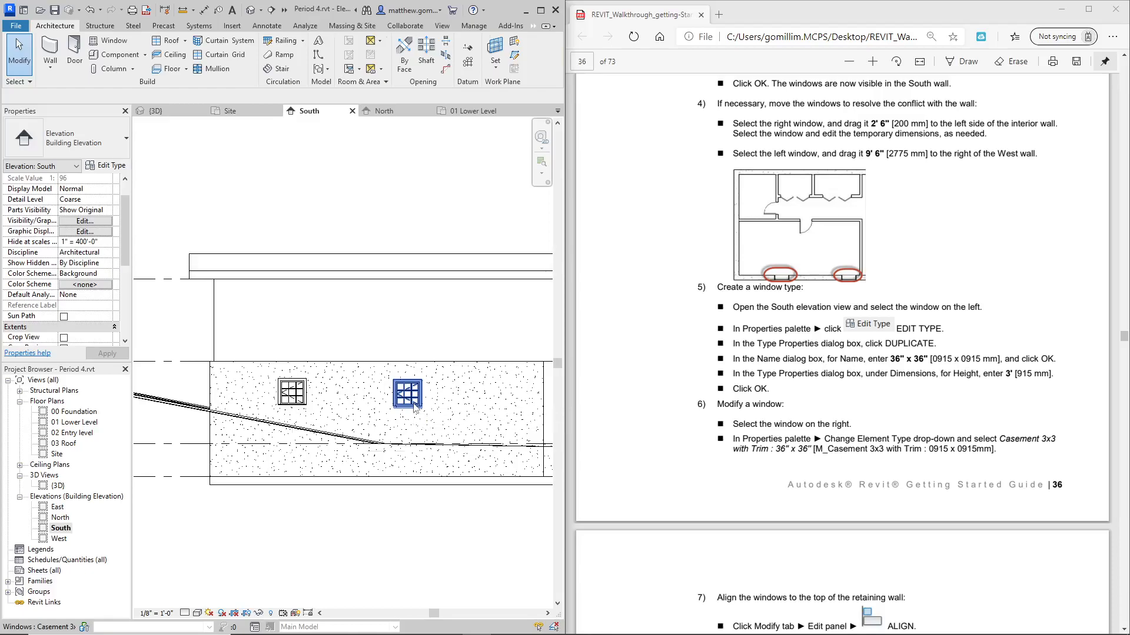
left_click(408, 394)
left_click(292, 392)
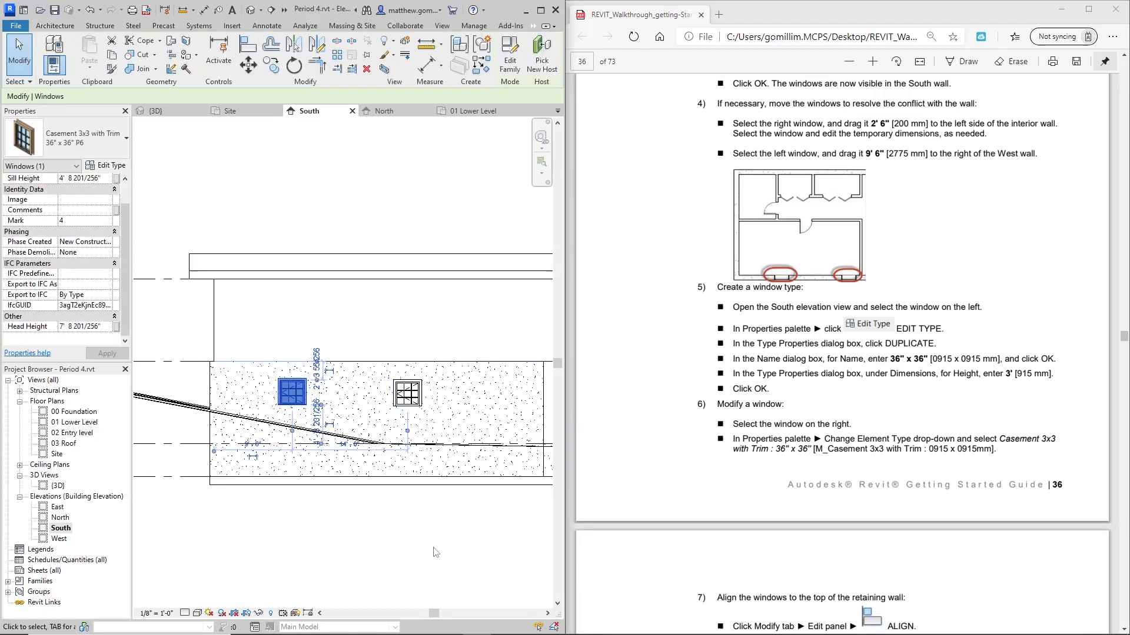
key("Escape")
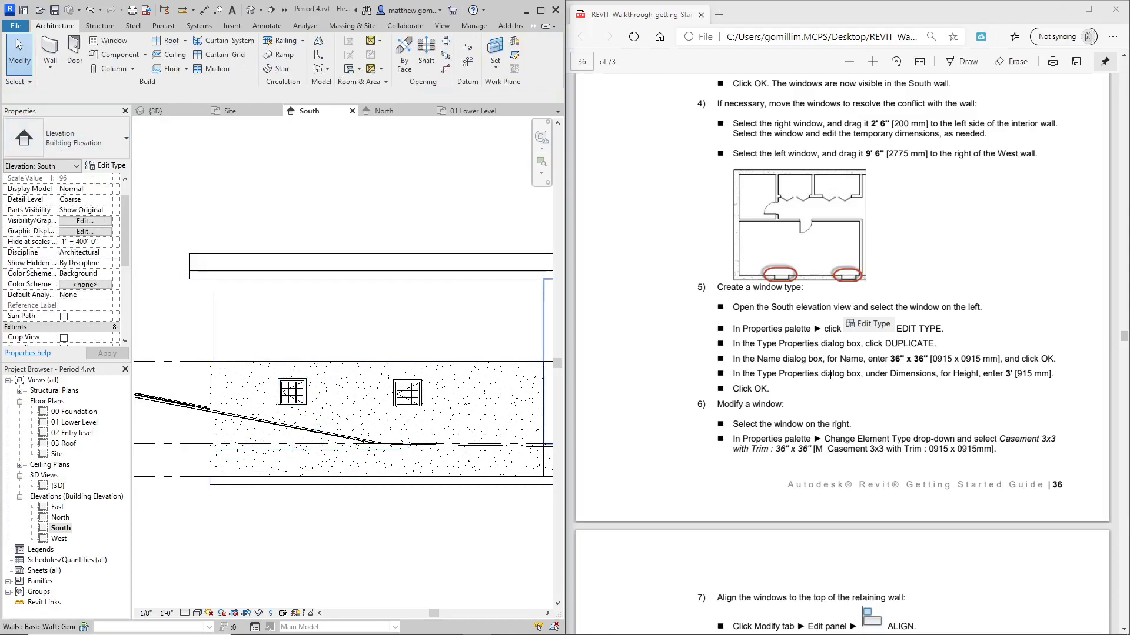
Following guide step 7, align the top trim edge of the right window with the top of the retaining wall.
scroll(765, 380, "down", 5)
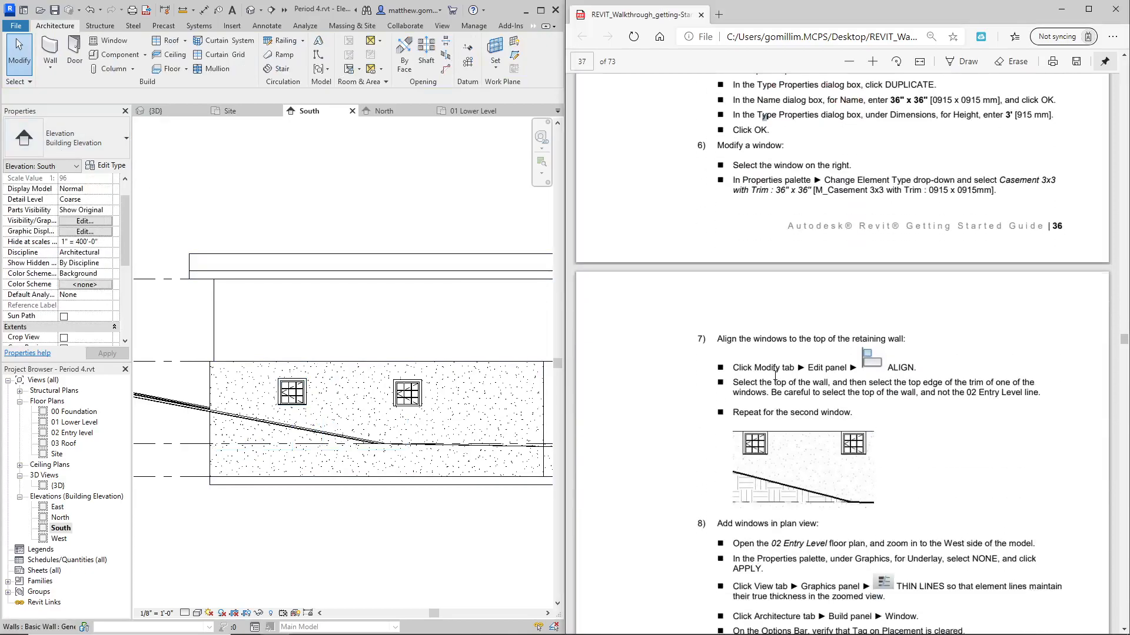
scroll(746, 328, "down", 3)
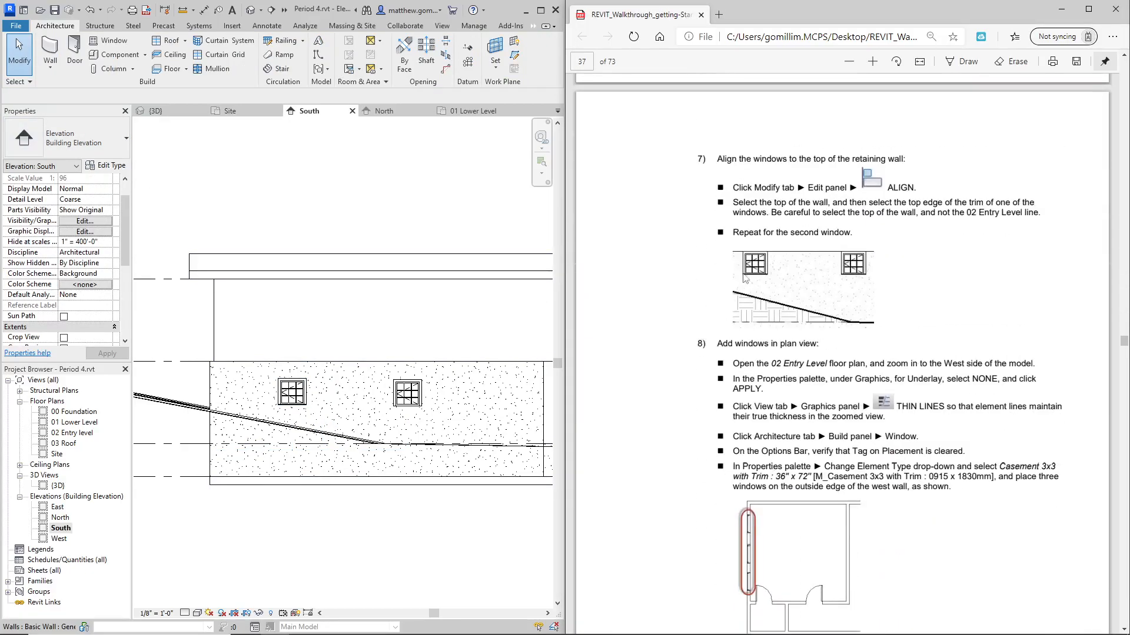
left_click(422, 338)
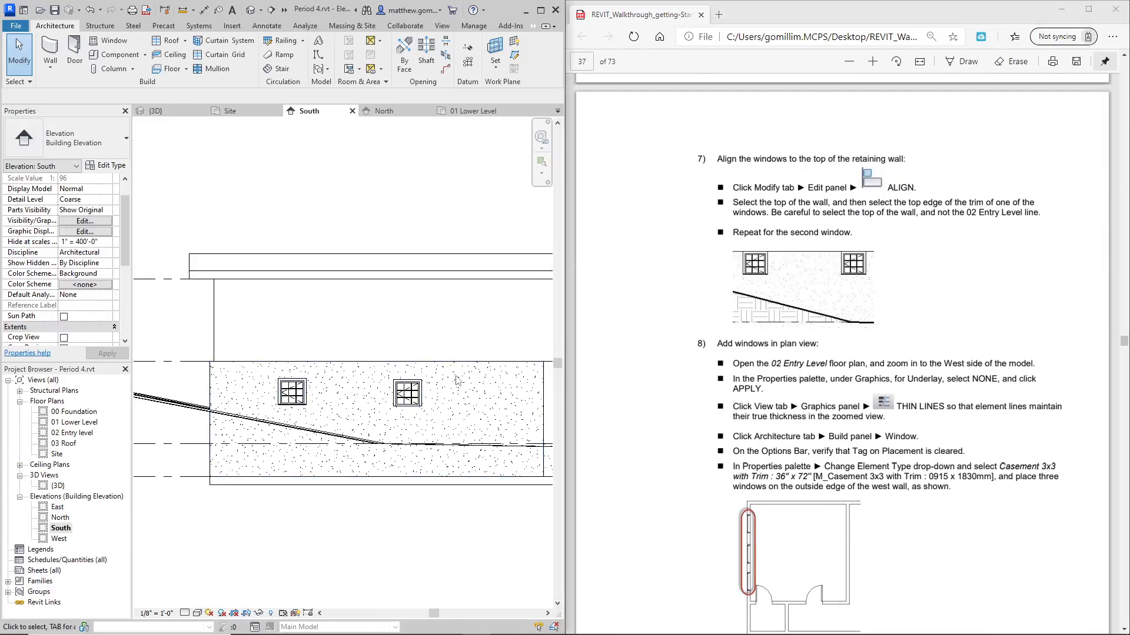
left_click(414, 398)
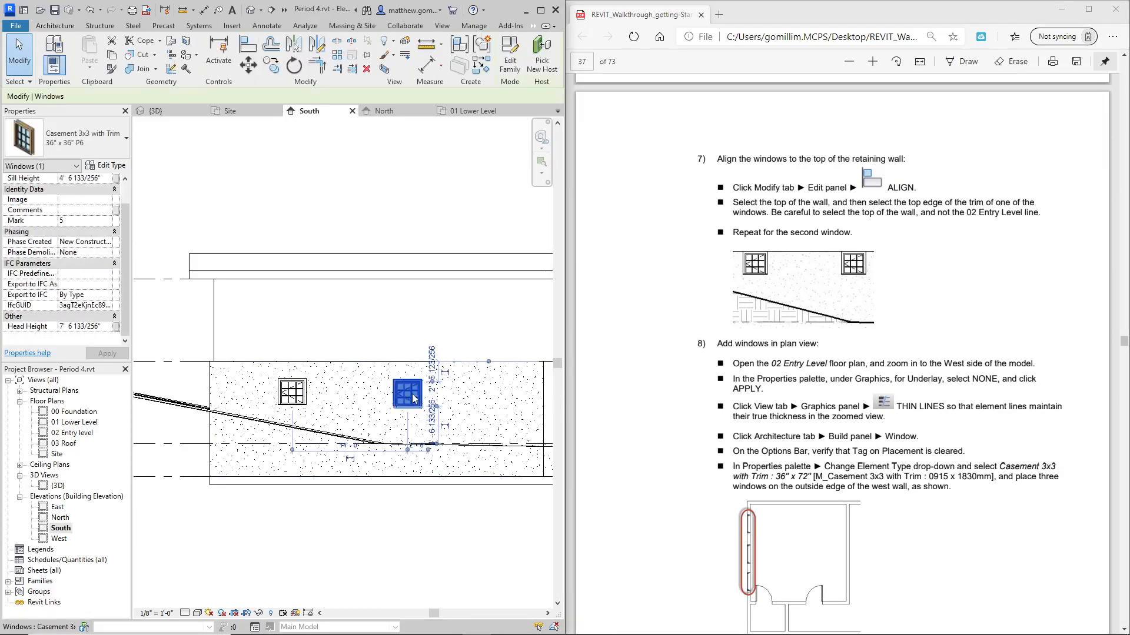
left_click(245, 43)
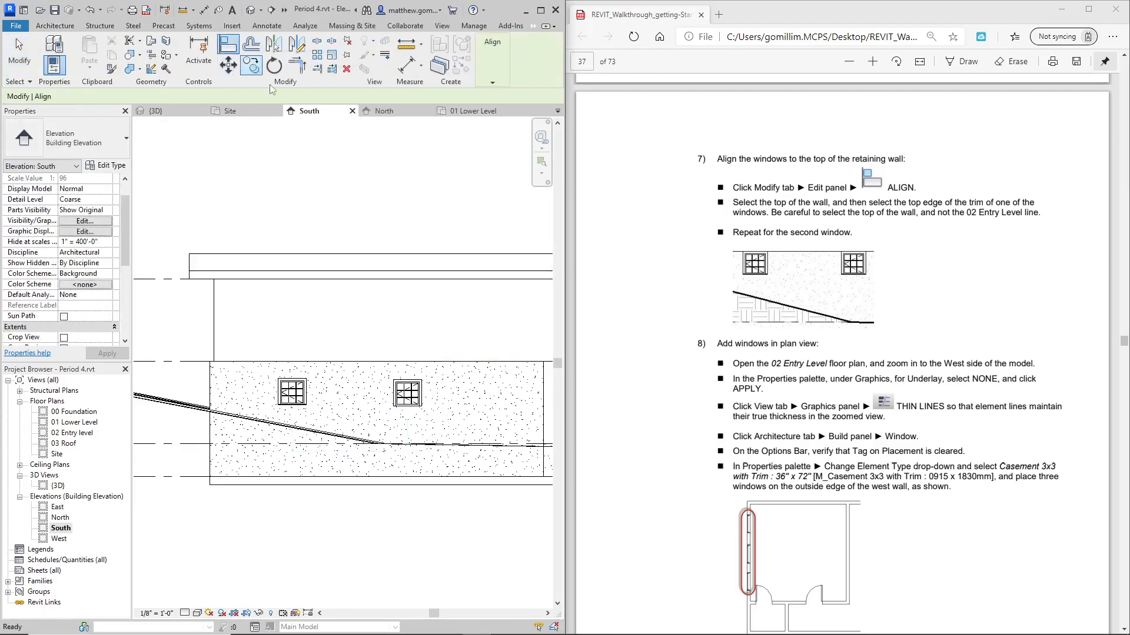
left_click(421, 361)
scroll(415, 383, "up", 2)
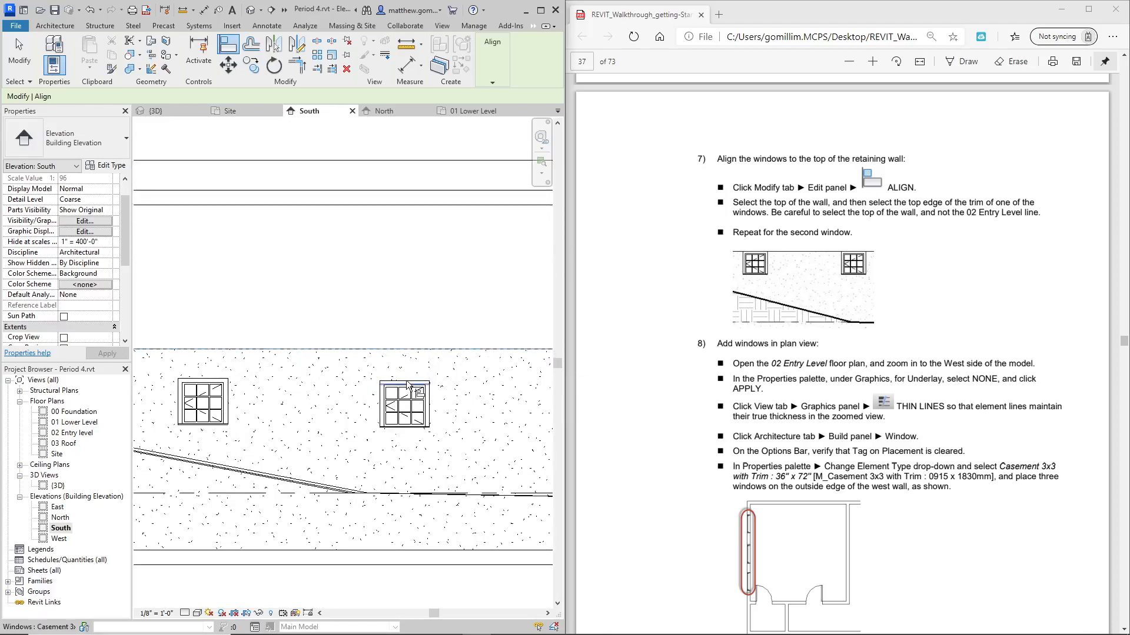
left_click(411, 381)
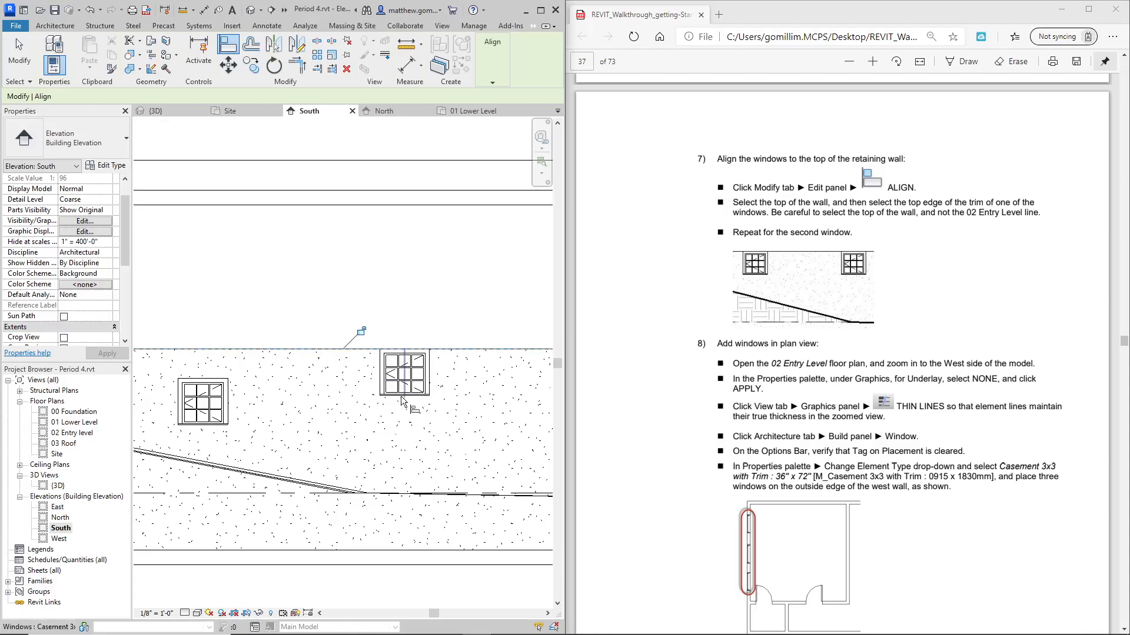
Align the top trim edge of the left window with the top of the retaining wall.
key("Escape")
key("Escape")
left_click(212, 406)
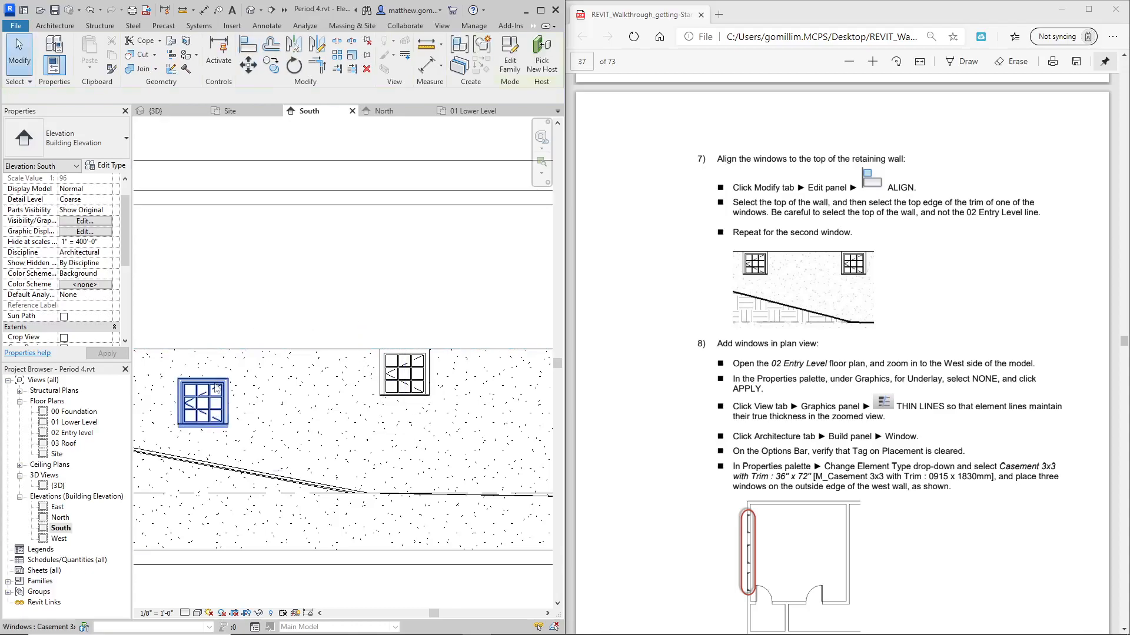
left_click(229, 45)
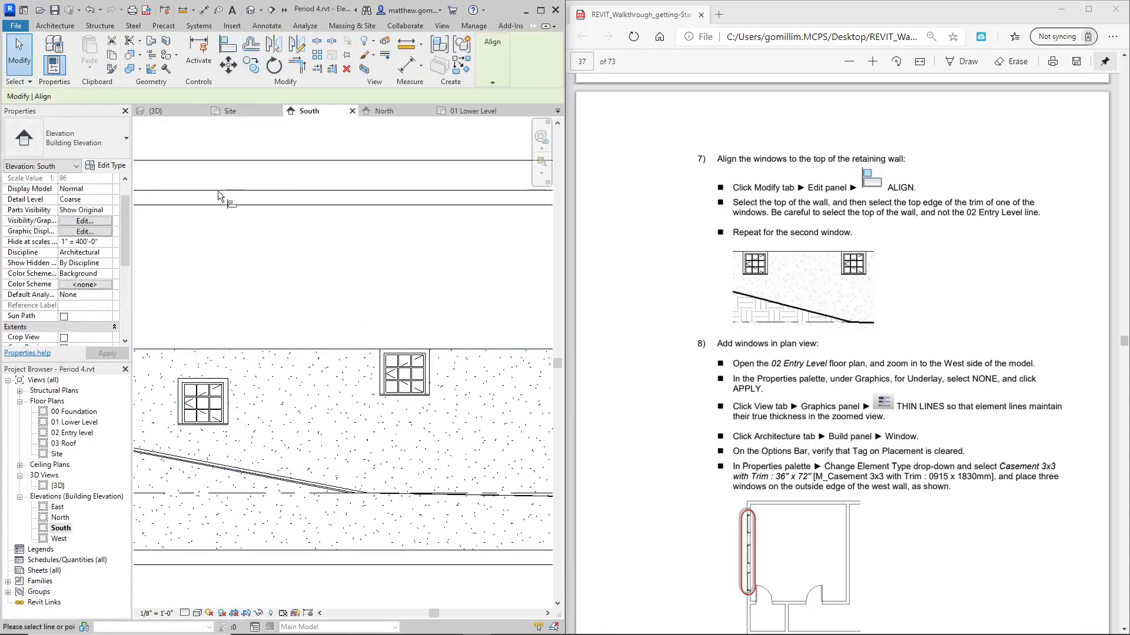
left_click(191, 350)
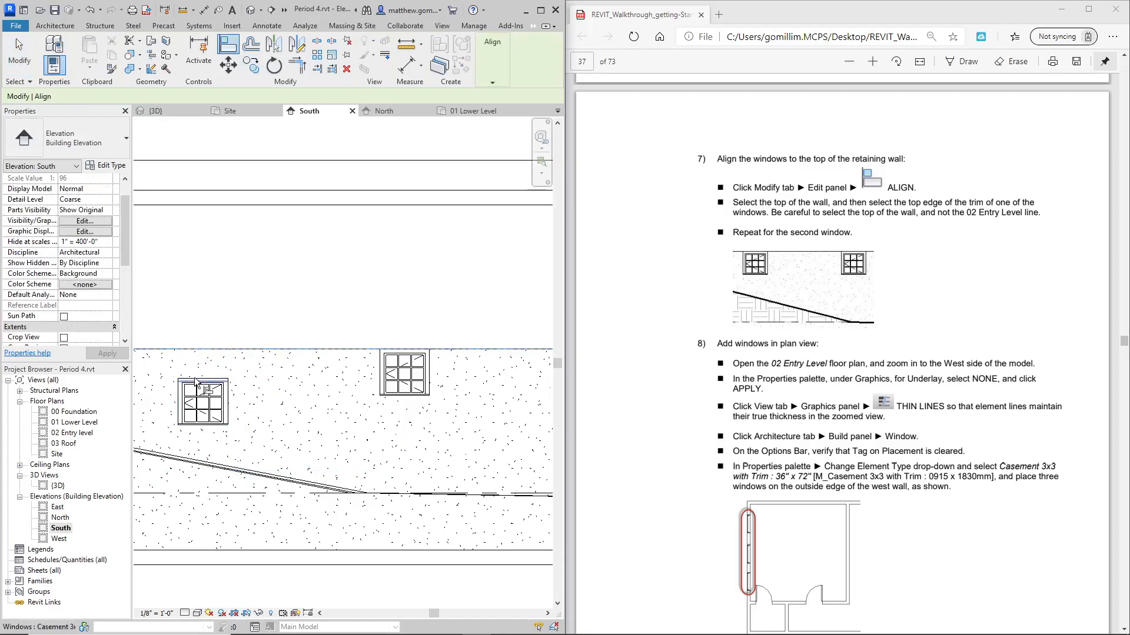
left_click(195, 380)
scroll(305, 251, "down", 2)
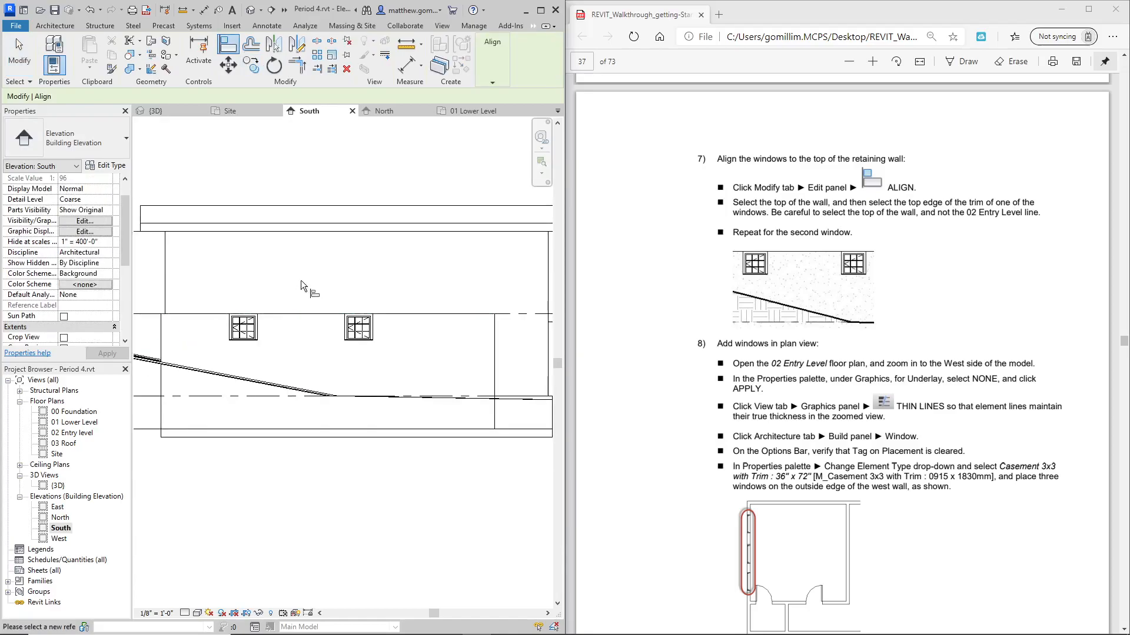
key("Escape")
key("Escape")
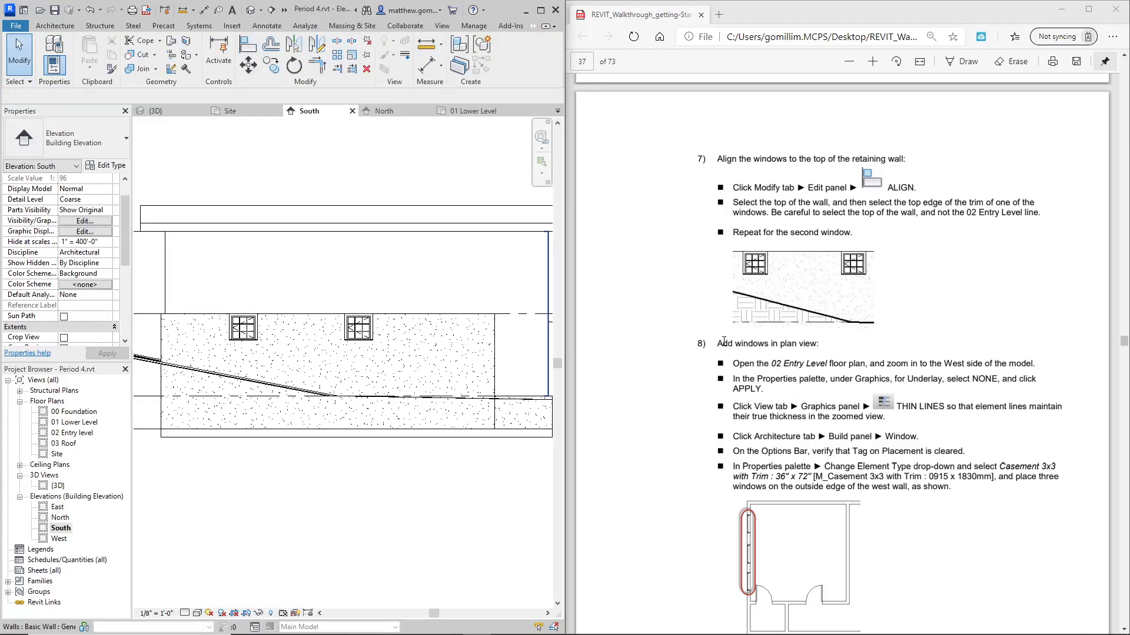
middle_click_drag(334, 293, 365, 376)
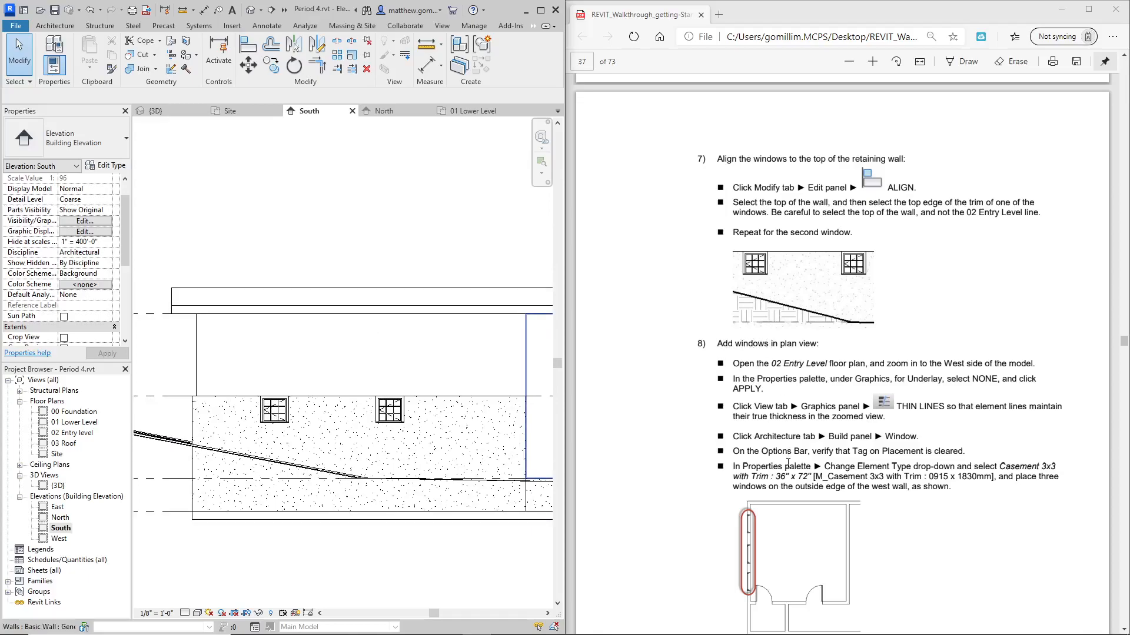
Following guide step 8, open the 02 Entry level floor plan at the west side of the model.
left_click_drag(733, 363, 844, 370)
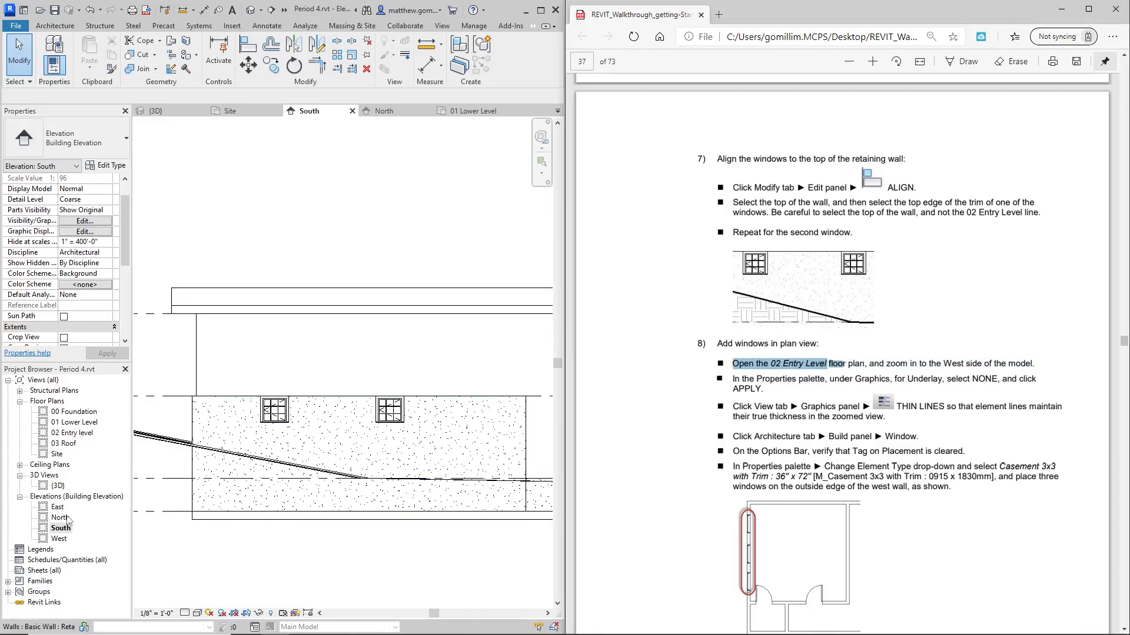
double_click(67, 435)
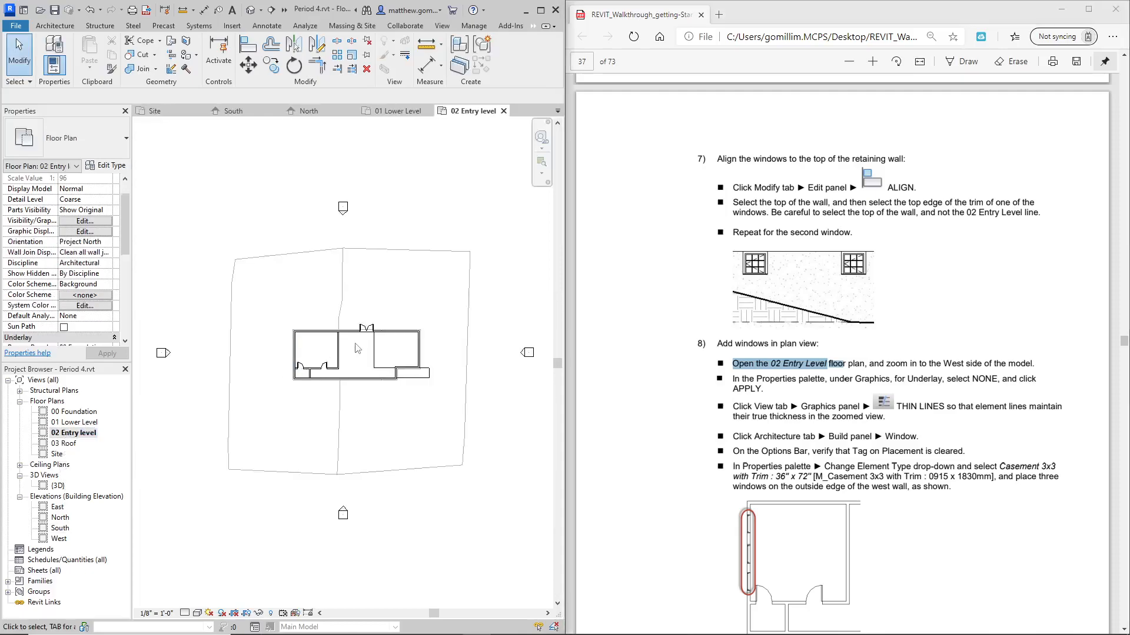
scroll(357, 348, "up", 3)
left_click(925, 360)
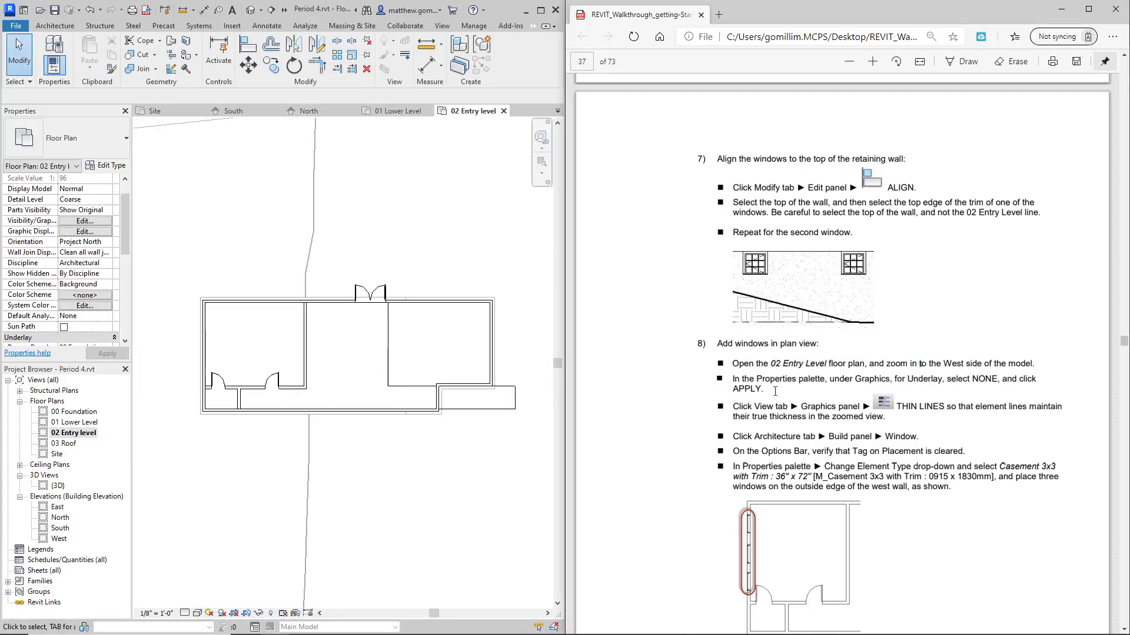
scroll(183, 362, "up", 2)
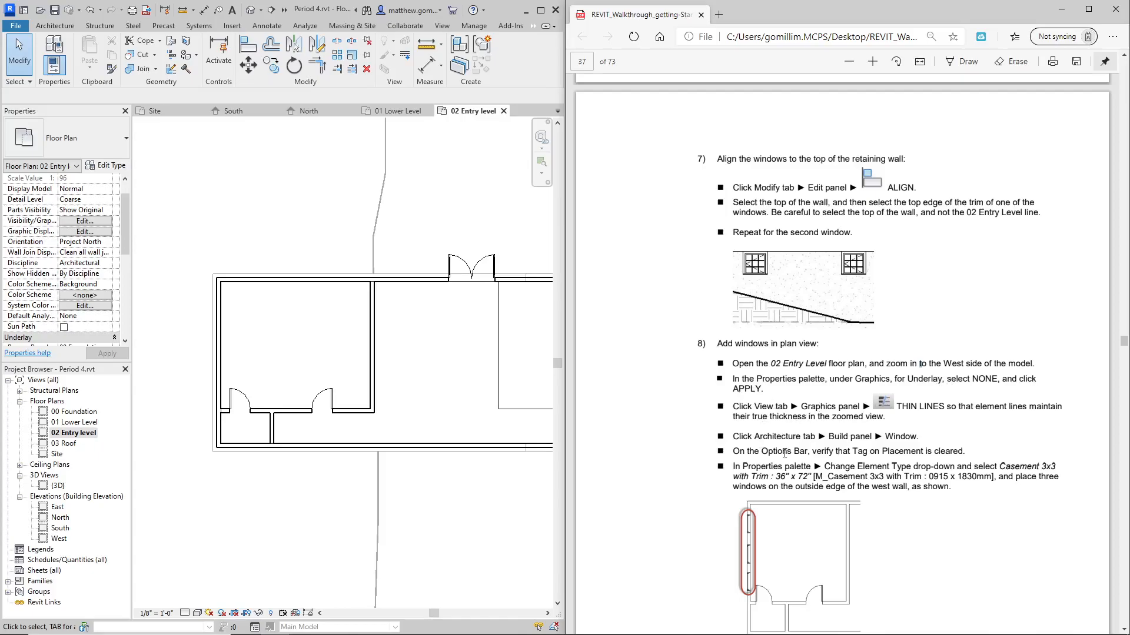
Place three Casement 3x3 with Trim 36" x 72" windows on the west wall, about 3' 6" from the north wall and about 5' 0" and 5' 6" apart.
scroll(785, 453, "down", 3)
left_click_drag(732, 260, 919, 260)
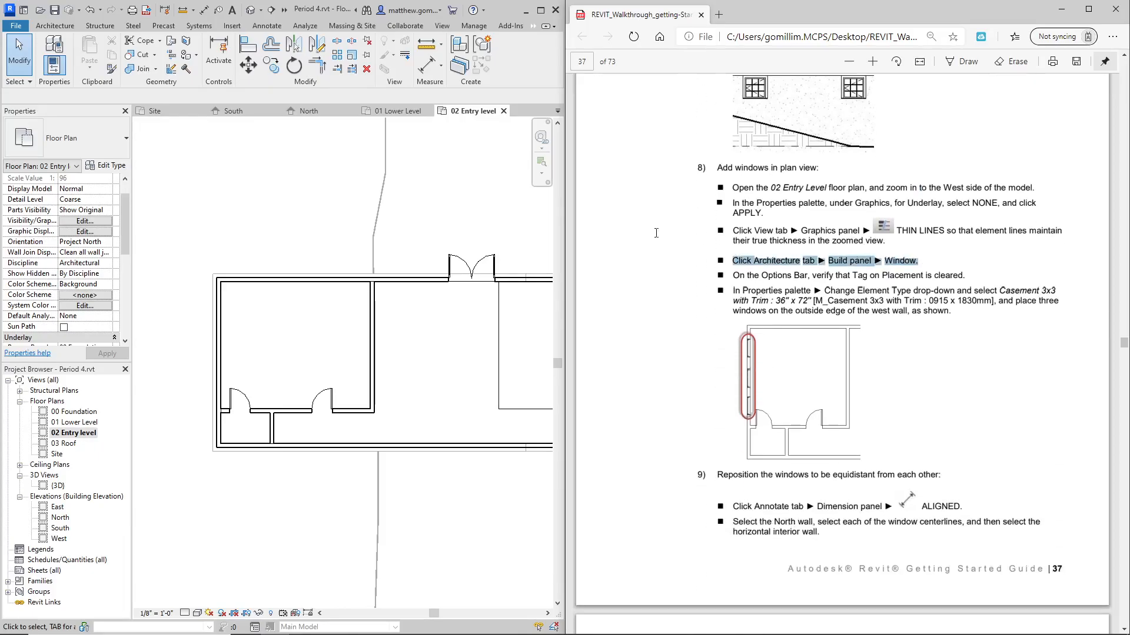
left_click(44, 27)
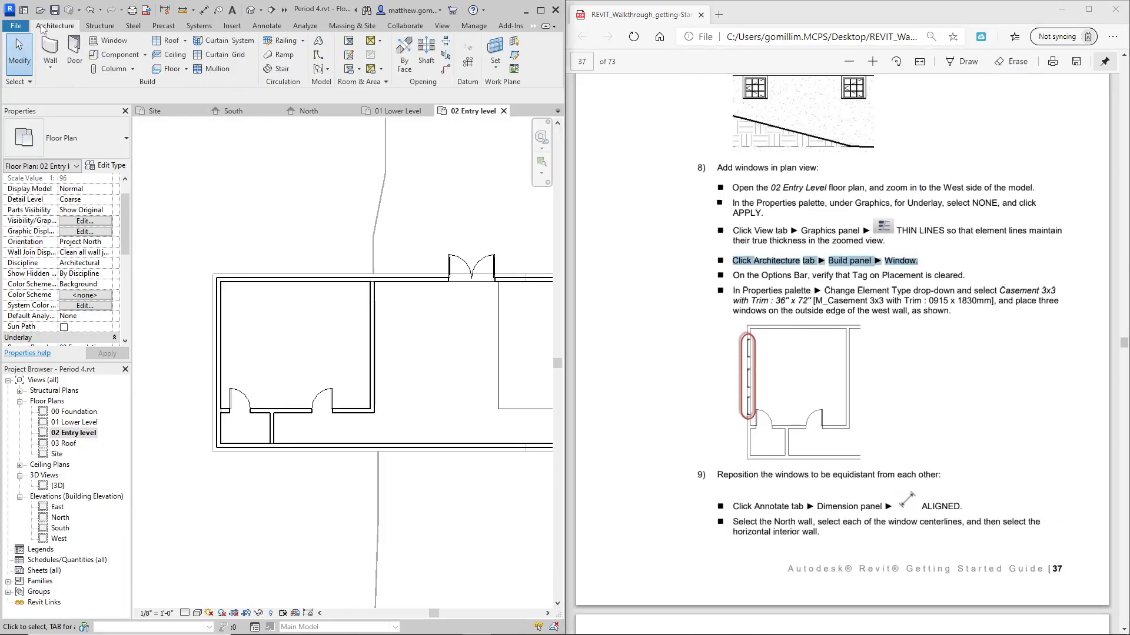
left_click(110, 40)
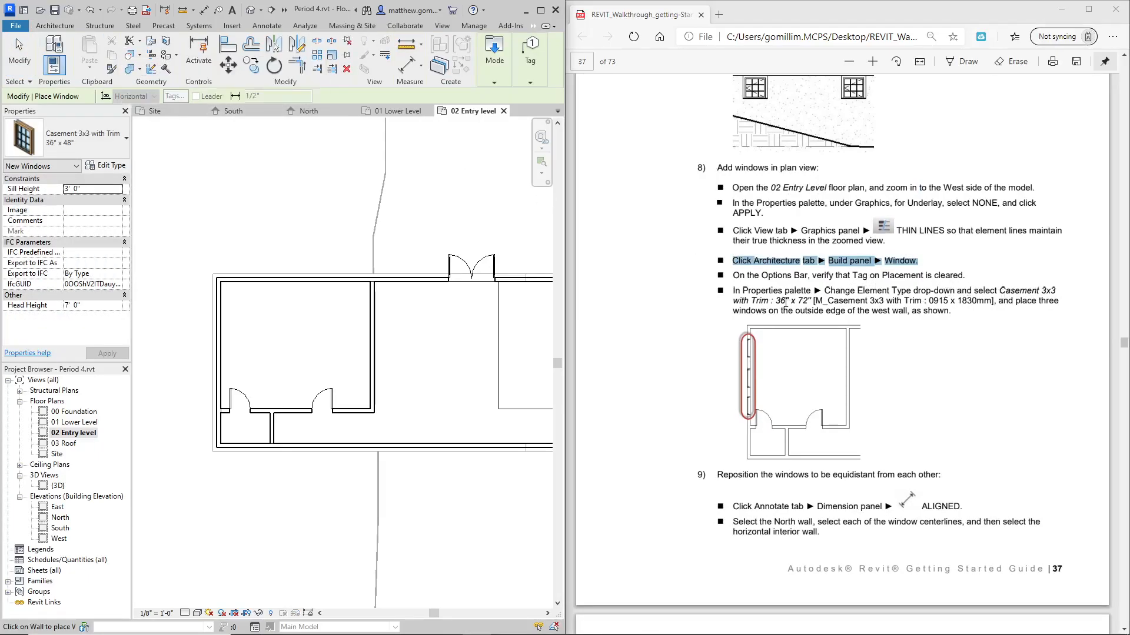
left_click(89, 143)
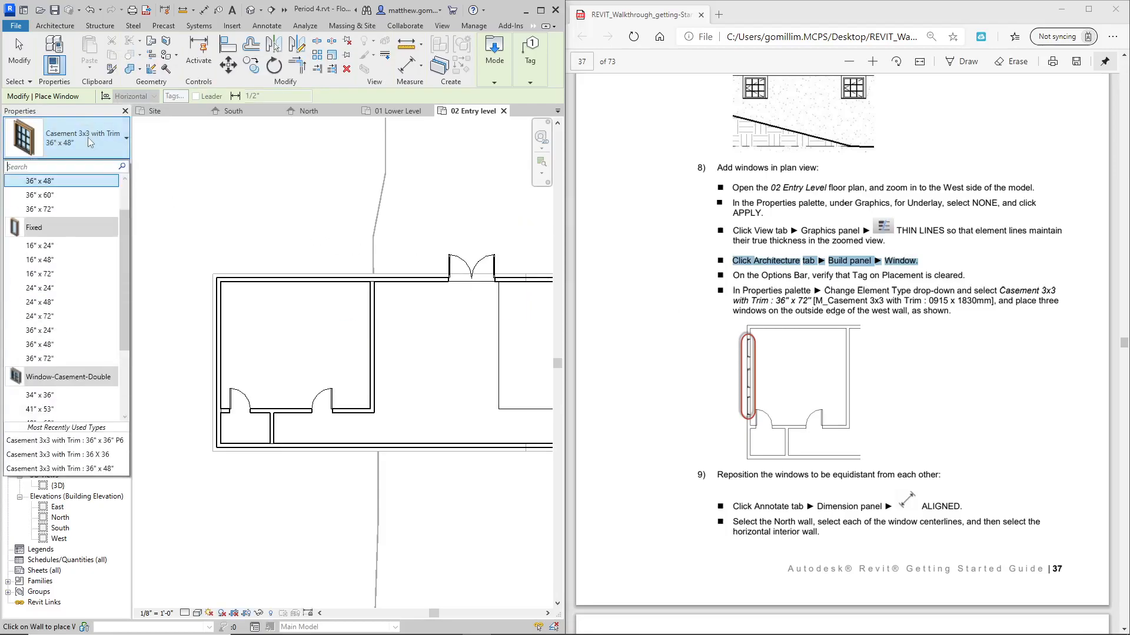
scroll(53, 198, "up", 1)
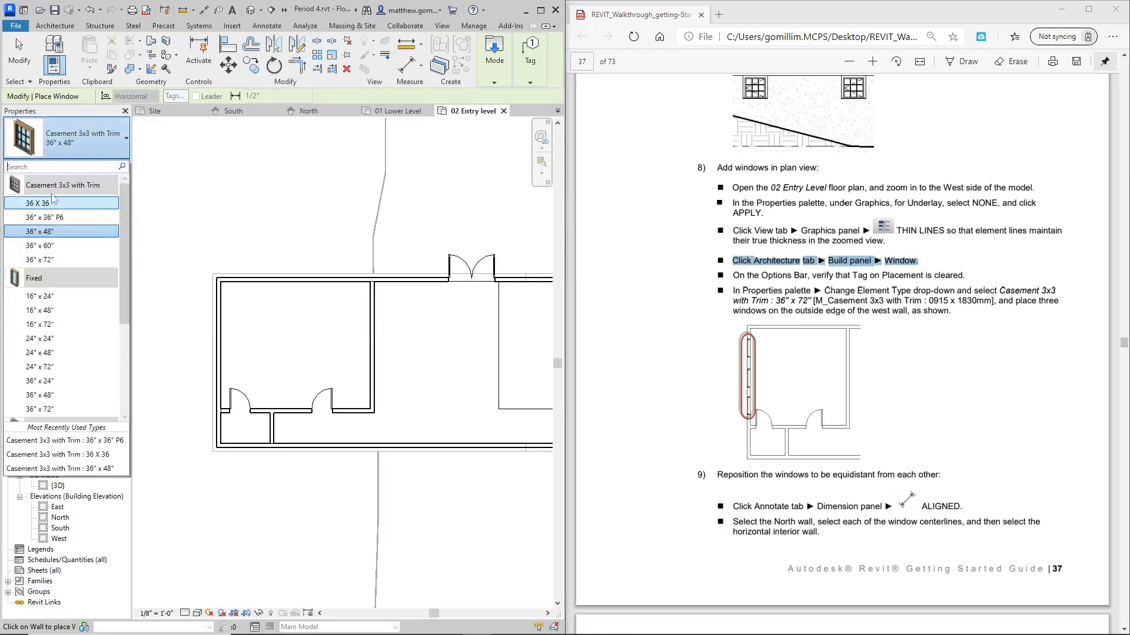
left_click(39, 261)
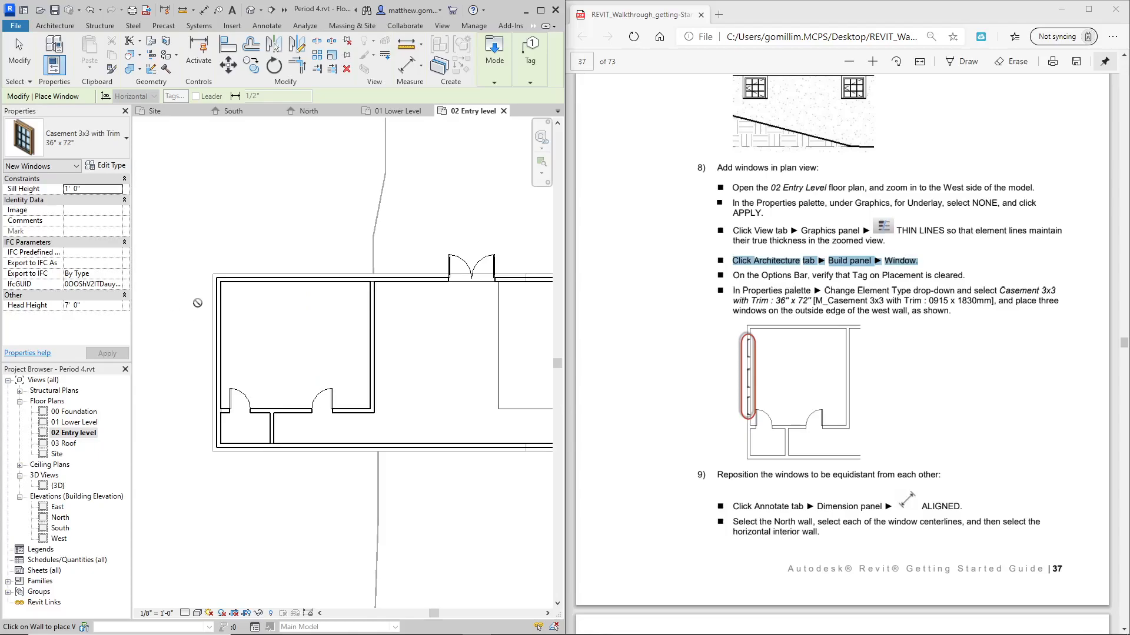
scroll(219, 307, "up", 1)
scroll(219, 306, "up", 2)
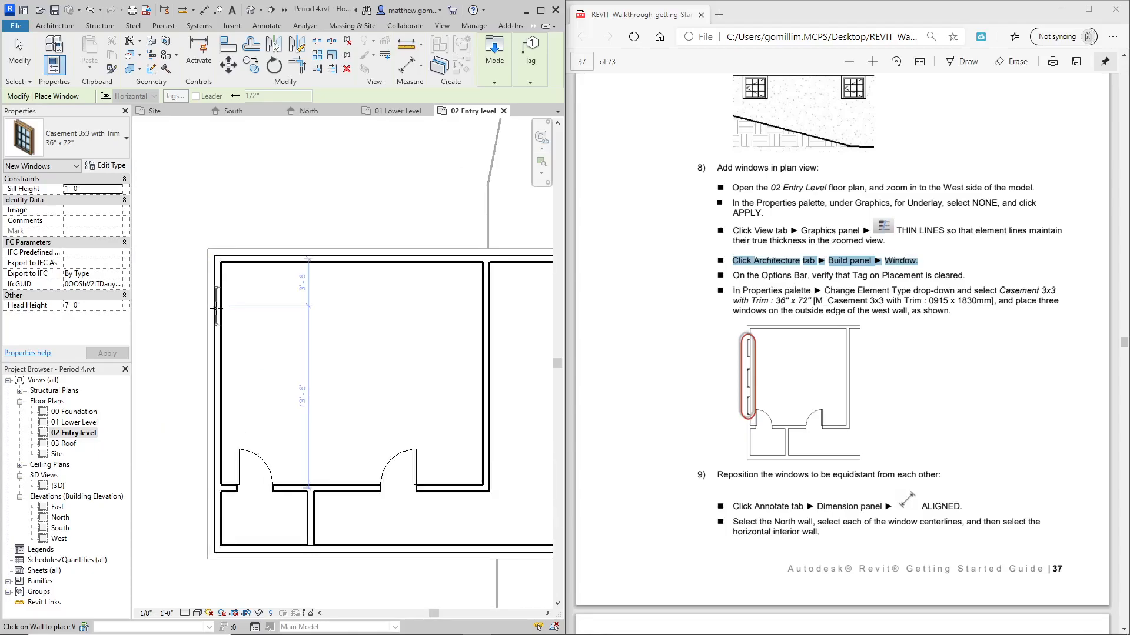
left_click(216, 307)
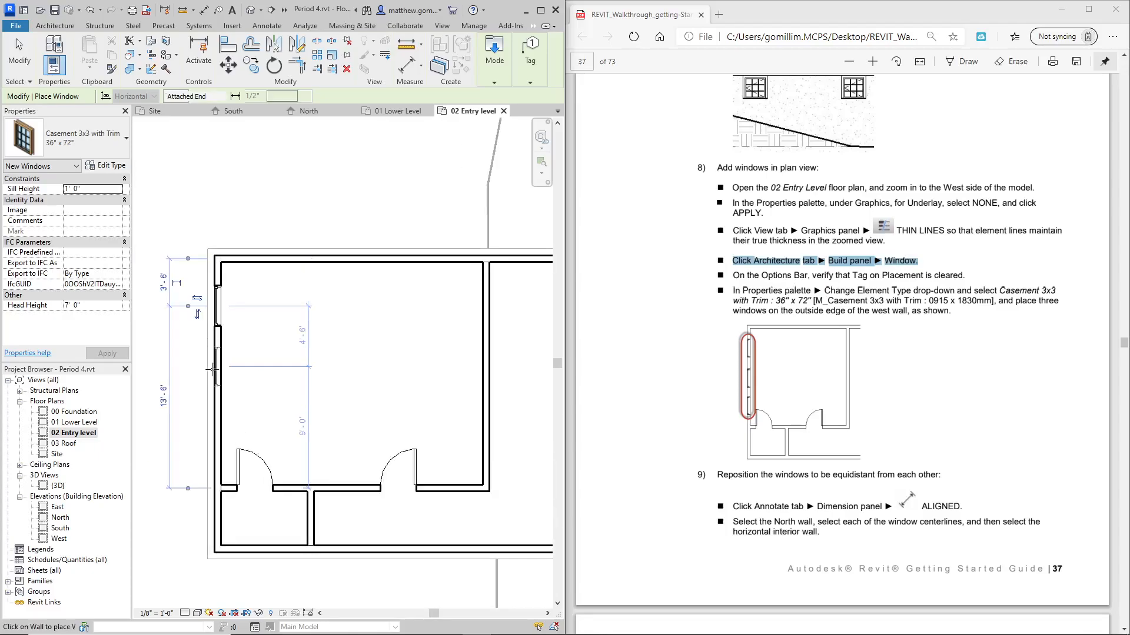
left_click(213, 373)
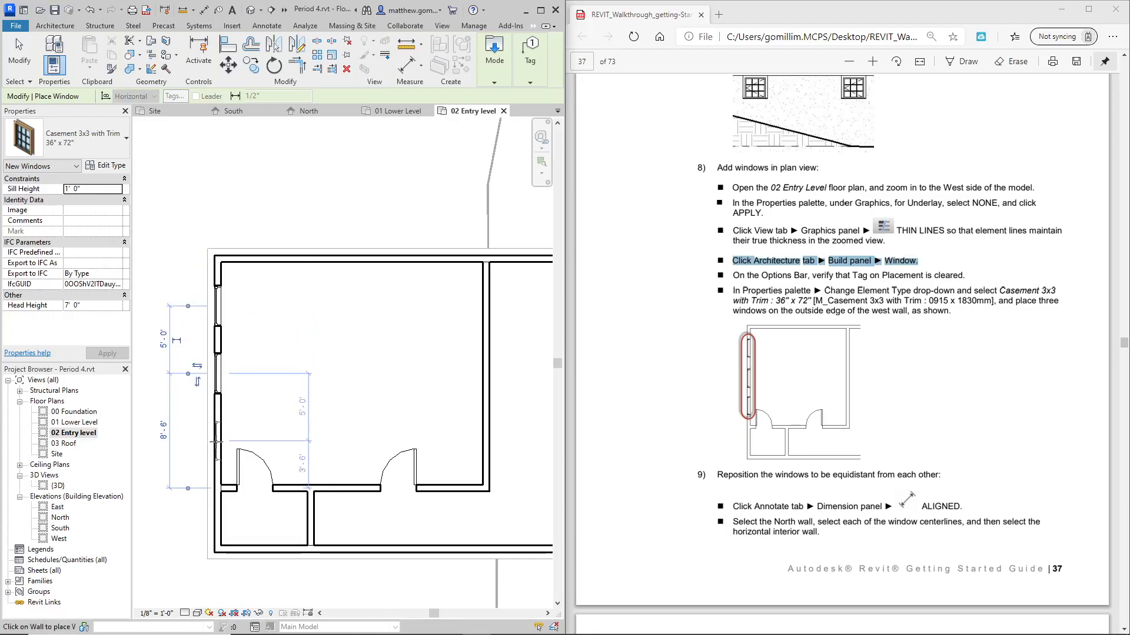
key("Escape")
key("Escape")
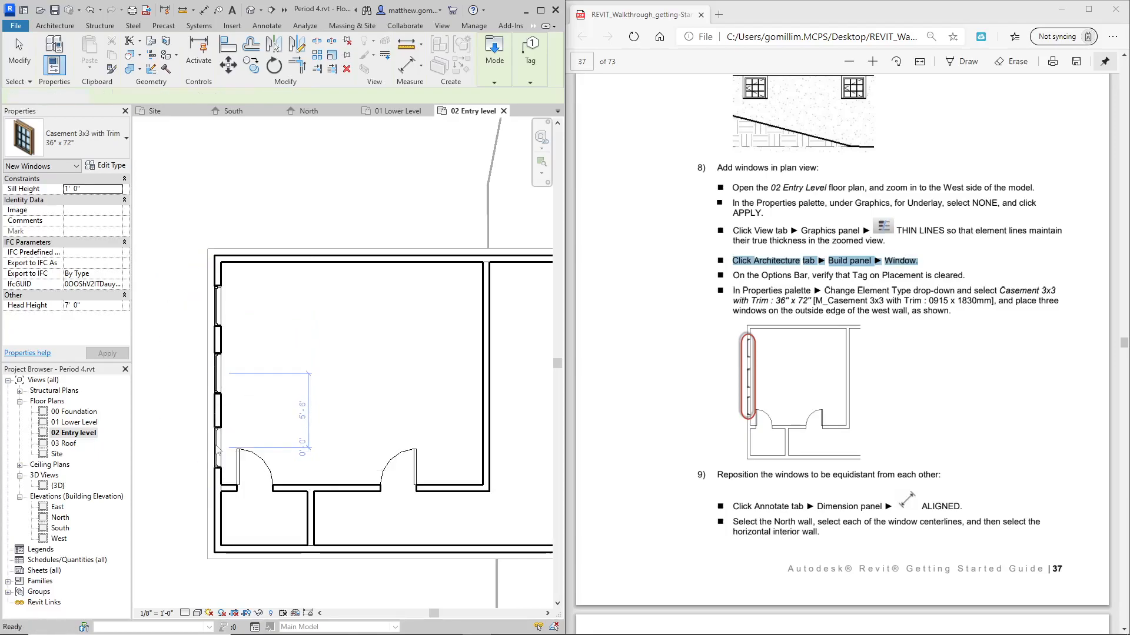
Following guide step 9, add an aligned dimension string outside the west wall from the north wall through the three window centerlines to the horizontal interior wall.
scroll(761, 344, "down", 6)
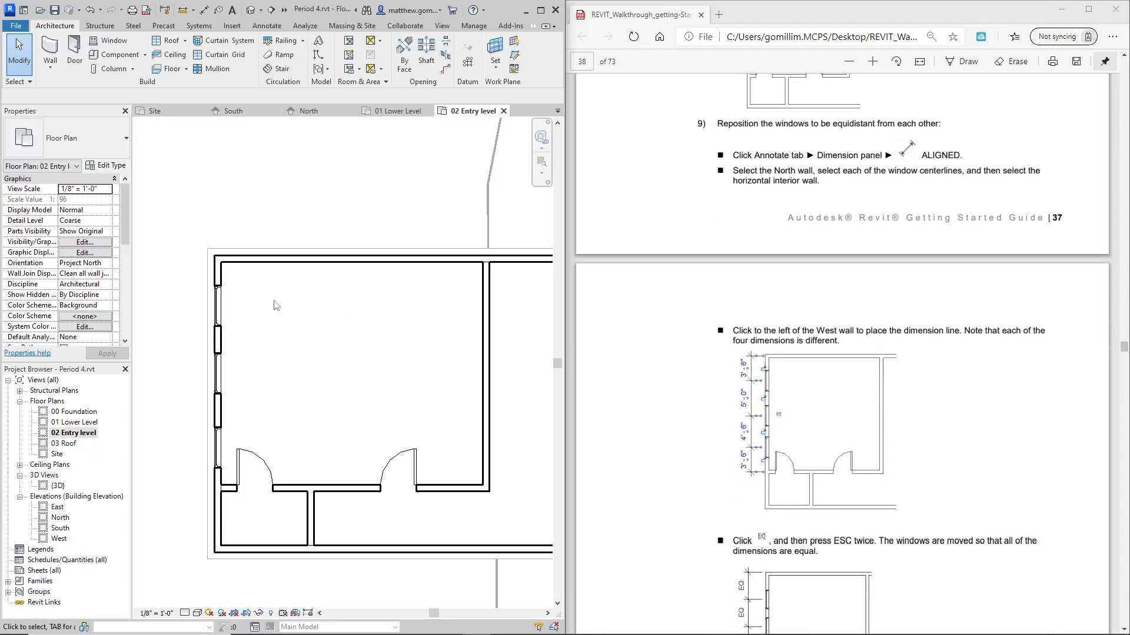
middle_click_drag(394, 344, 441, 341)
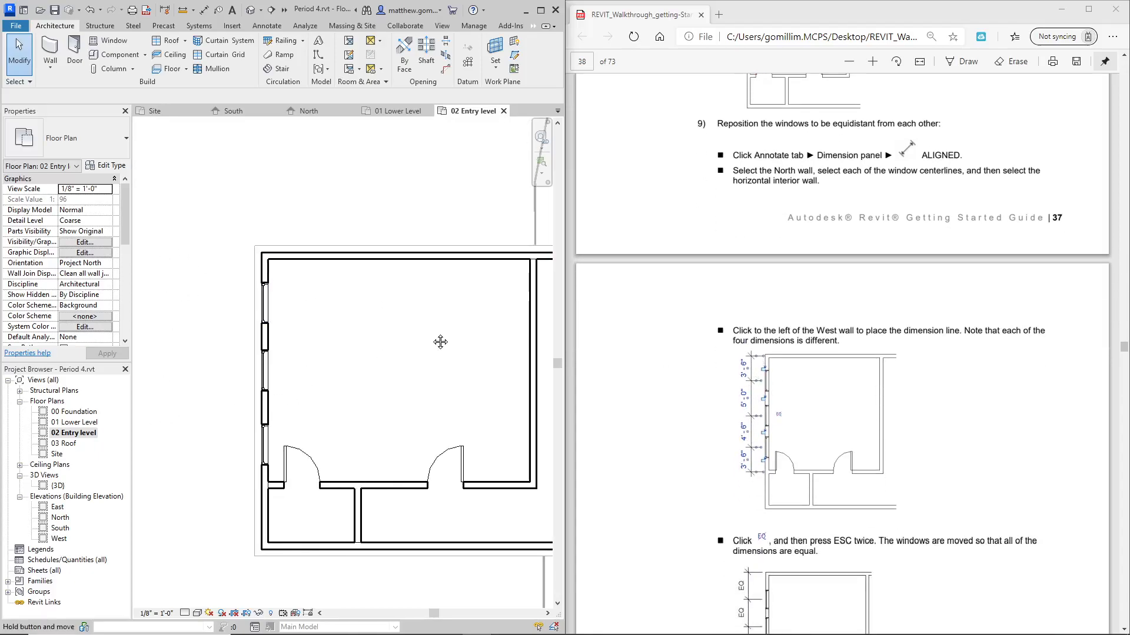
left_click(268, 26)
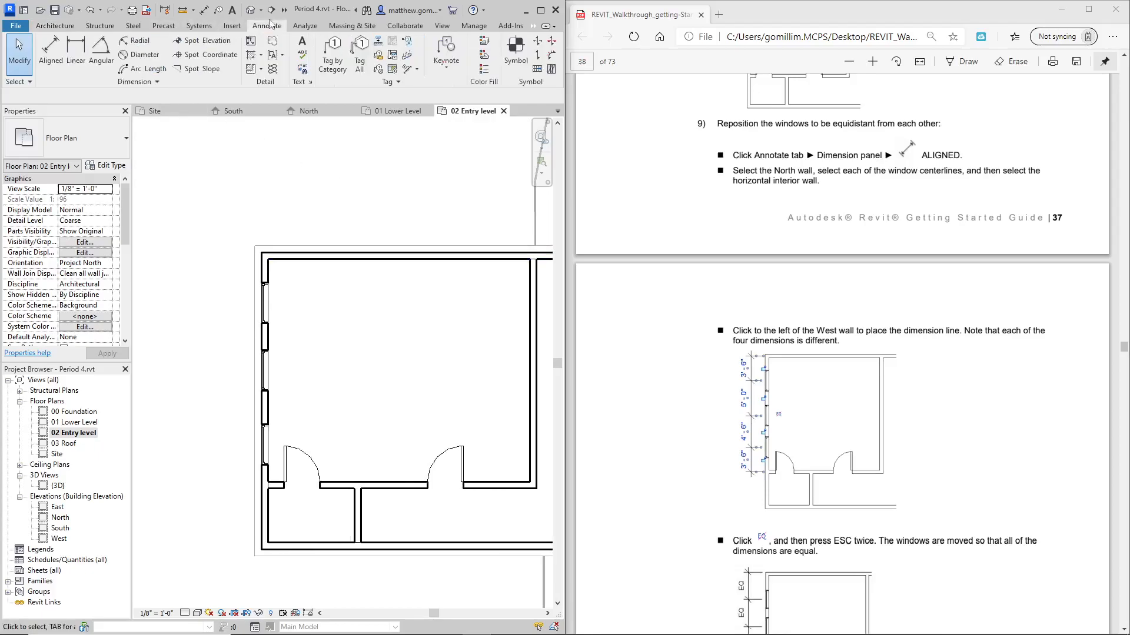
left_click(51, 50)
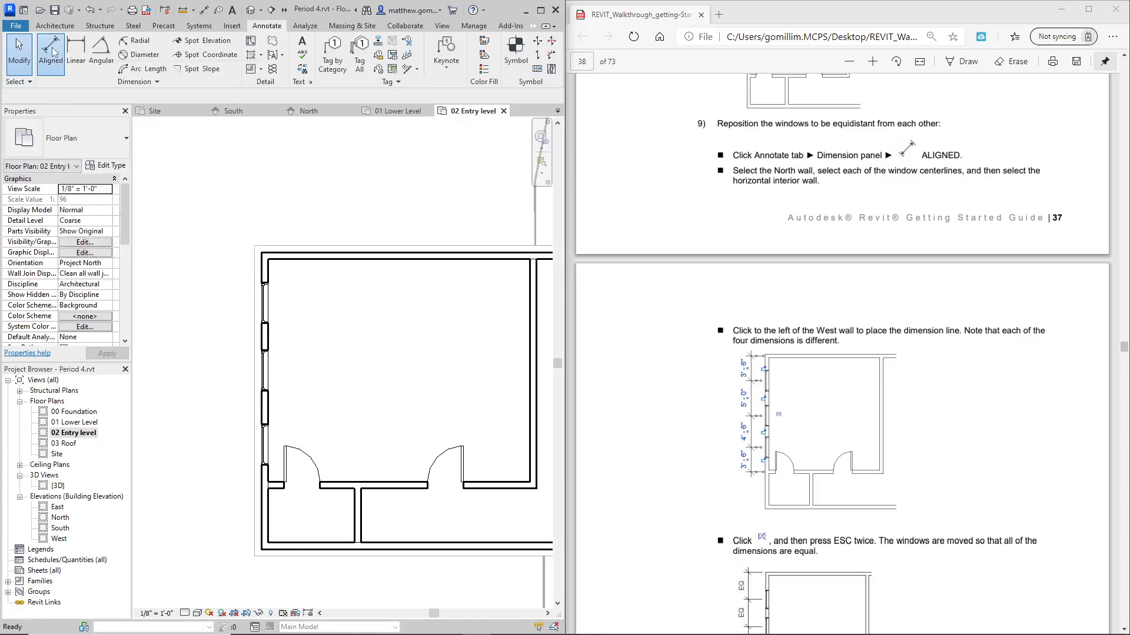
left_click(284, 259)
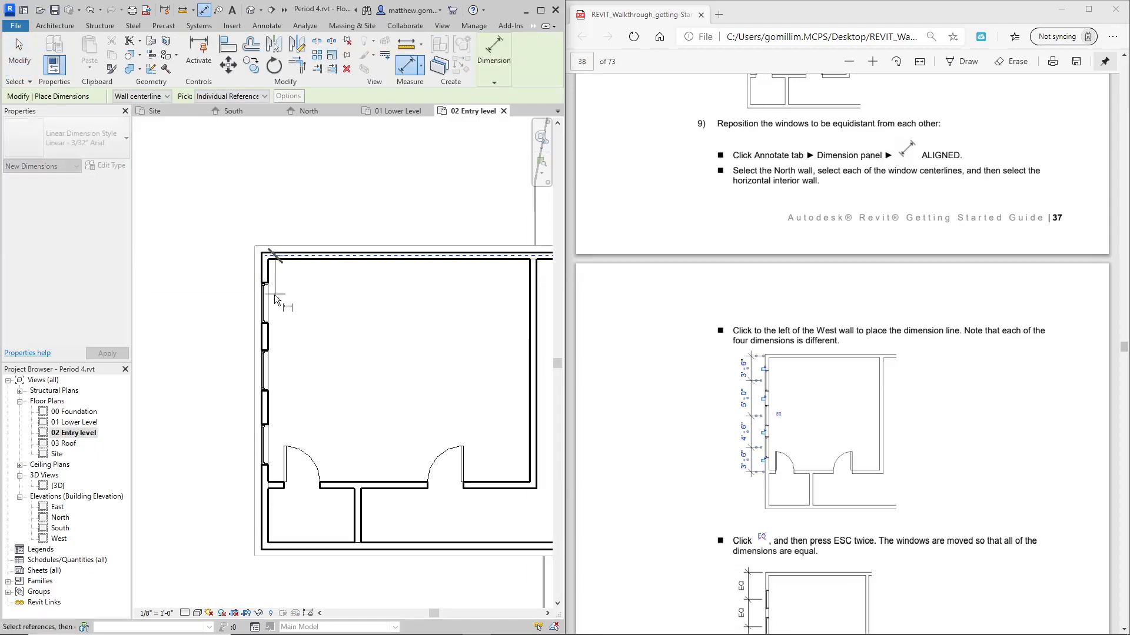
left_click(266, 304)
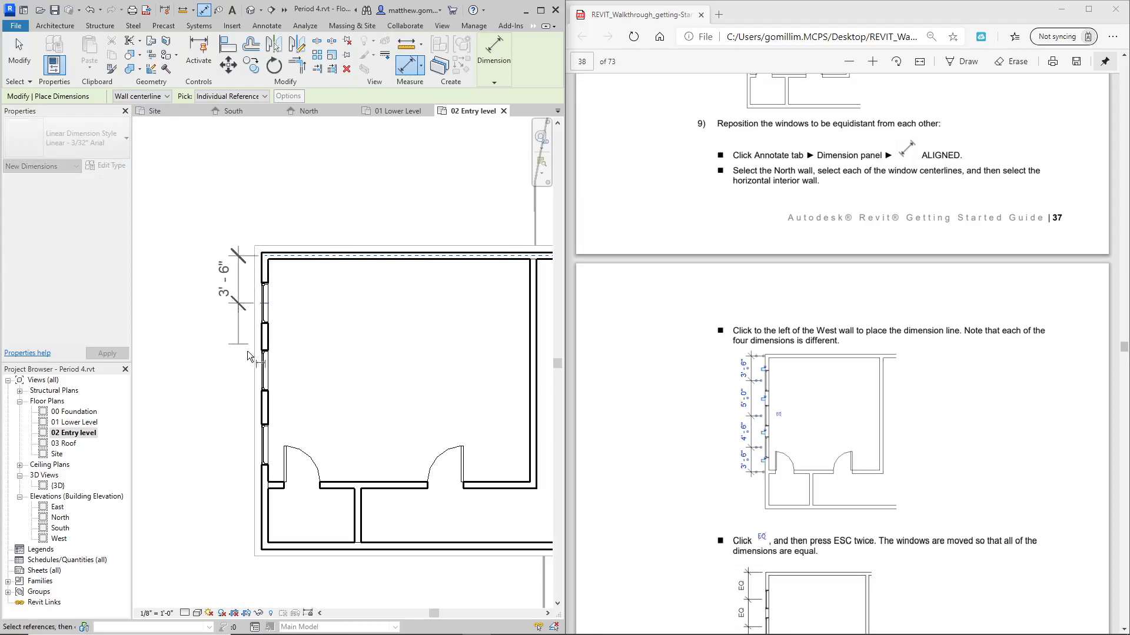
left_click(266, 379)
left_click(265, 444)
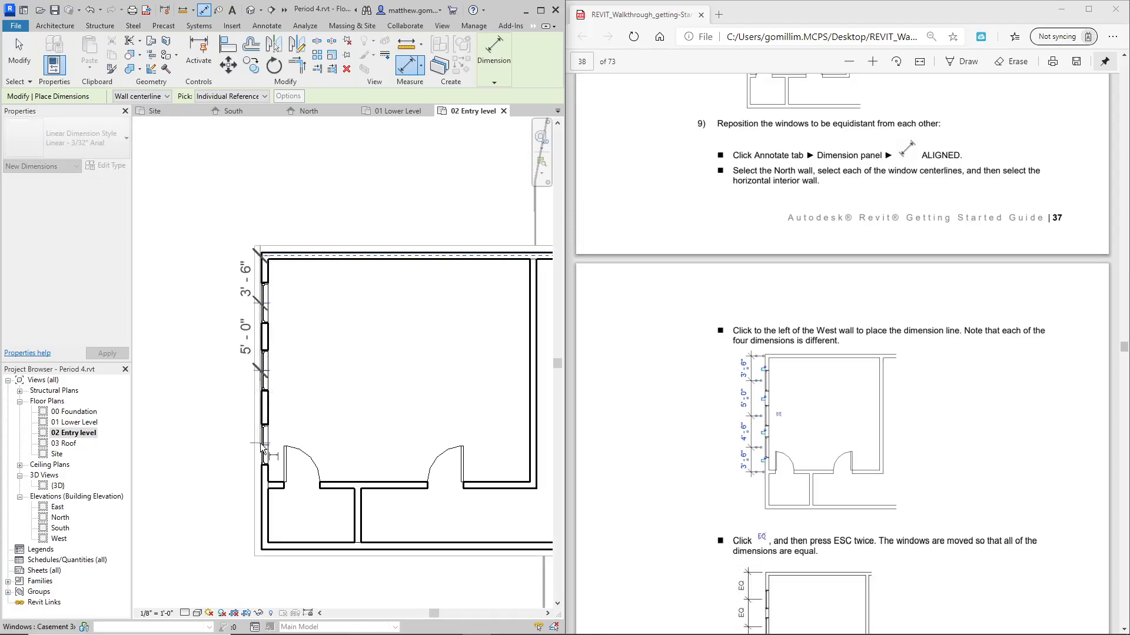
left_click(265, 487)
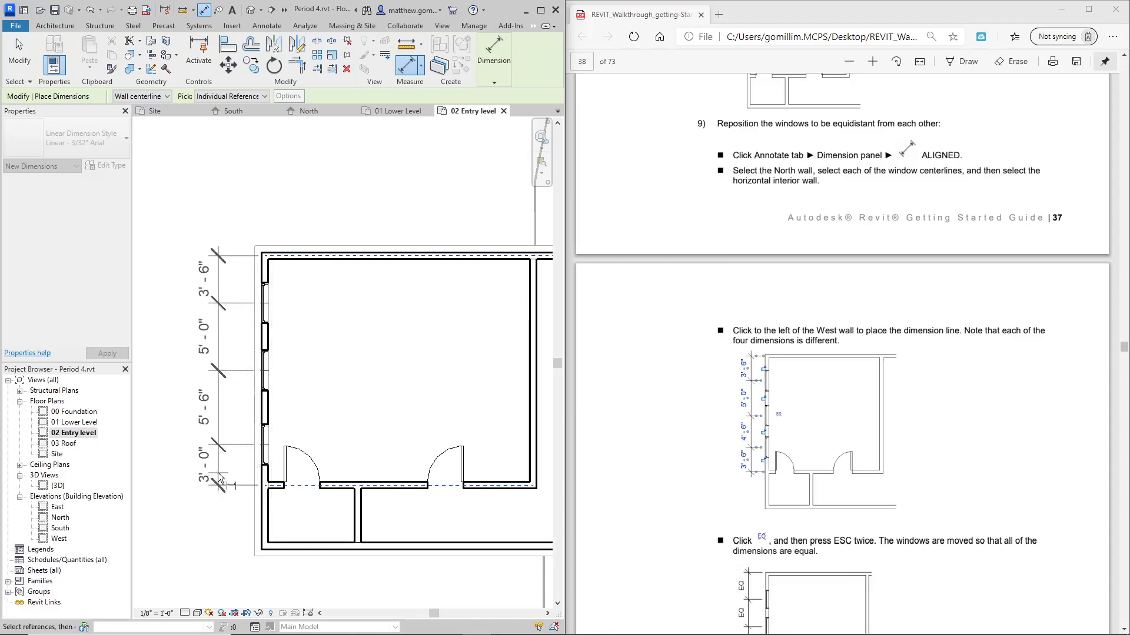
left_click(211, 480)
key("Escape")
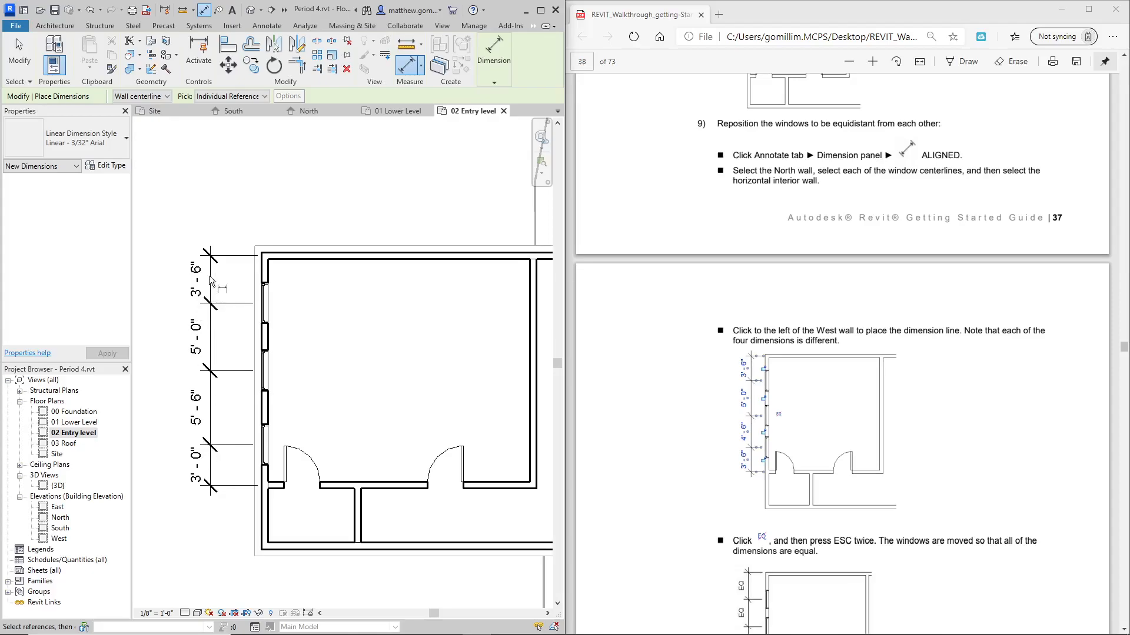
key("Escape")
Apply the equality constraint to the west wall's dimension string to space the three windows evenly.
left_click(210, 277)
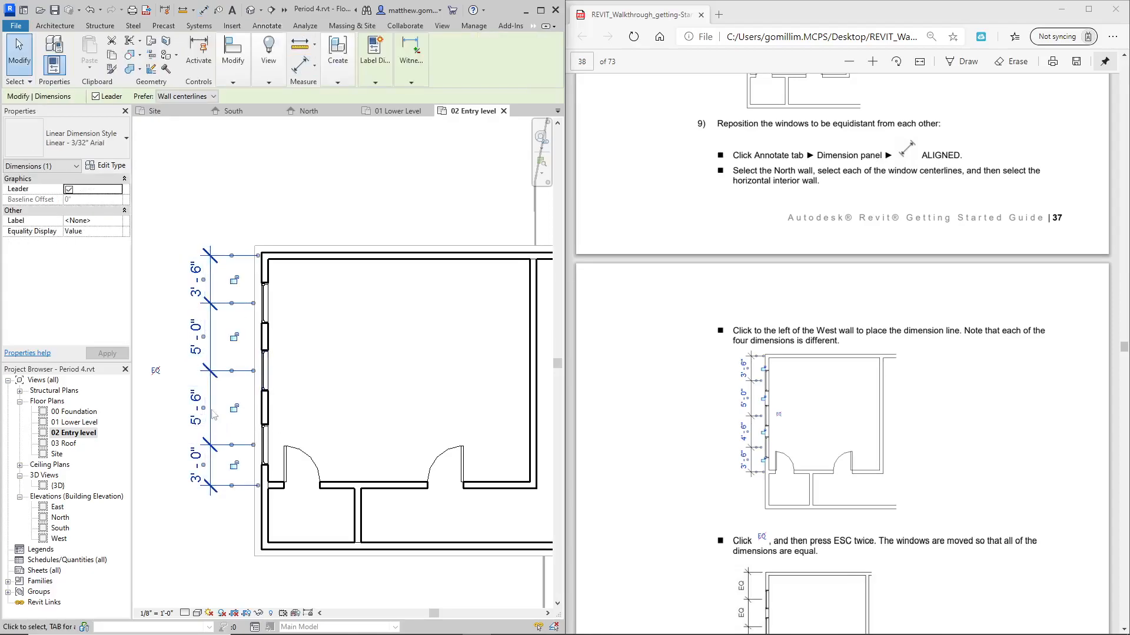
left_click(156, 371)
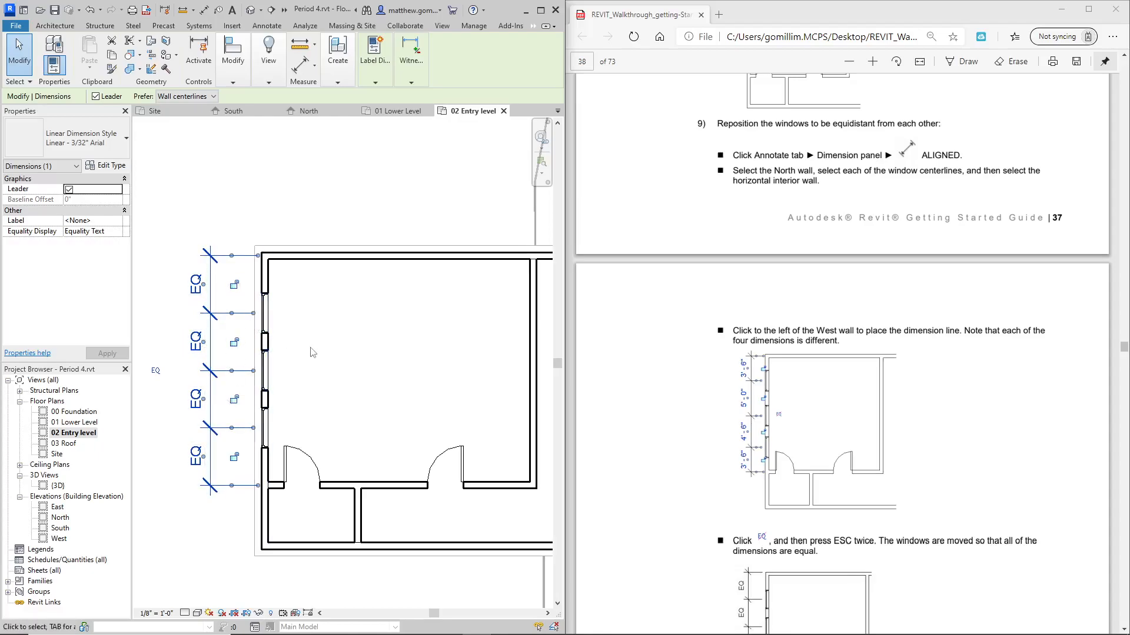
key("Escape")
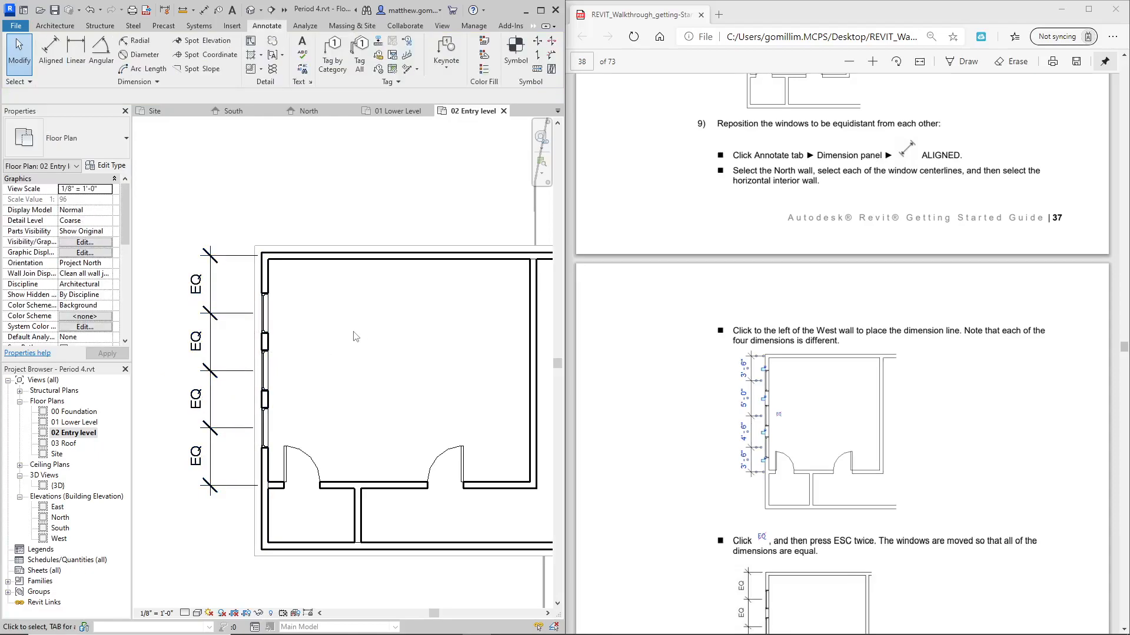
Following the guide, move the north wall outward to test how the equally spaced windows redistribute.
scroll(773, 359, "down", 5)
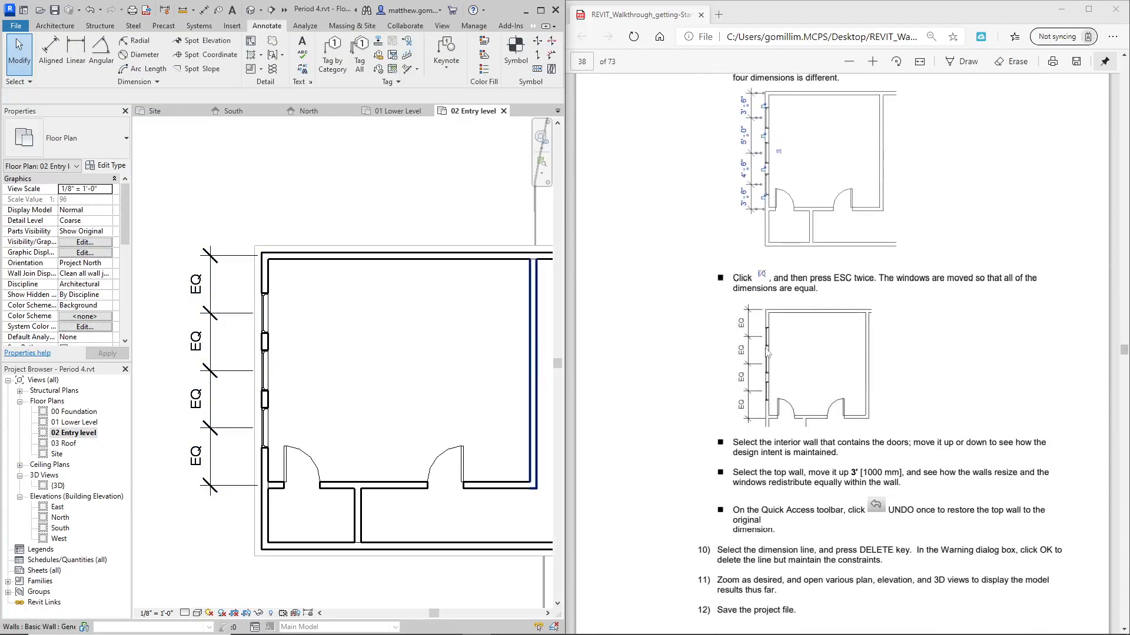
scroll(772, 360, "down", 2)
scroll(427, 267, "down", 1)
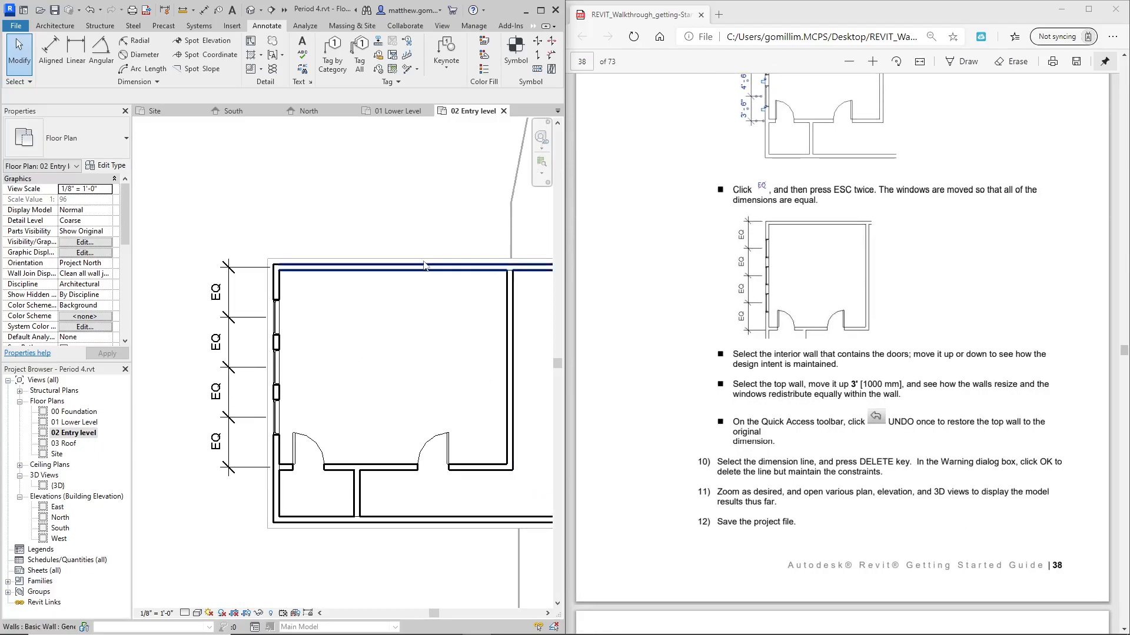
left_click_drag(419, 268, 402, 197)
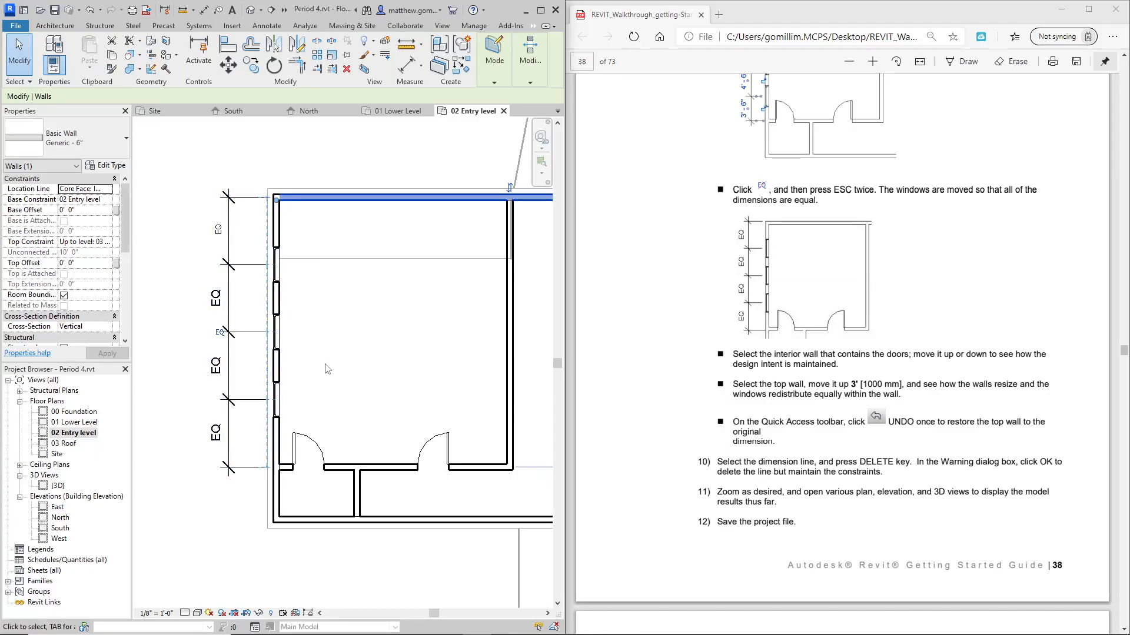
Undo the north wall move, repeat the outward move to retest the equal window spacing, and restore the wall's original position.
key("ctrl+z")
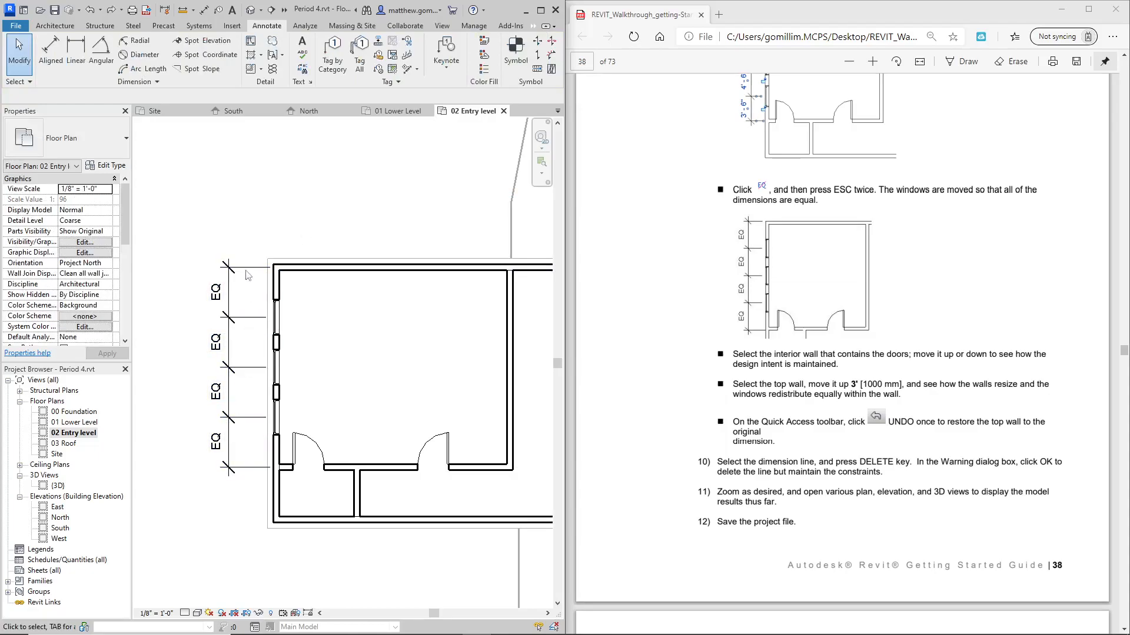
left_click(310, 270)
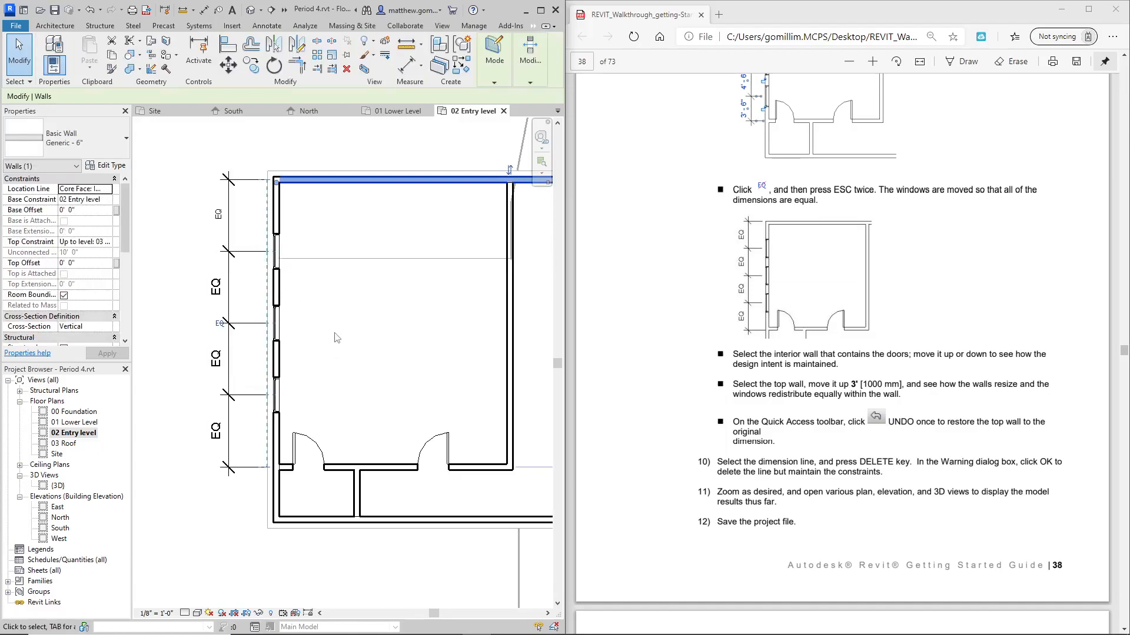
key("ctrl+z")
Following guide step 10, delete the west wall's EQ dimension string while leaving the windows constrained.
left_click(772, 469)
scroll(769, 461, "down", 1)
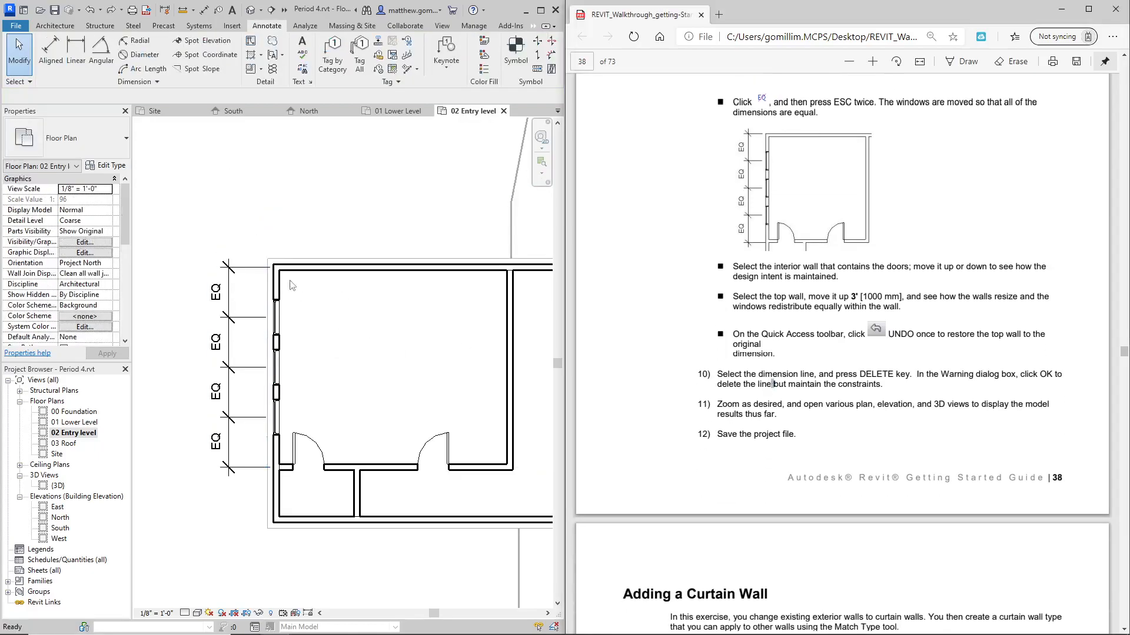
left_click(243, 272)
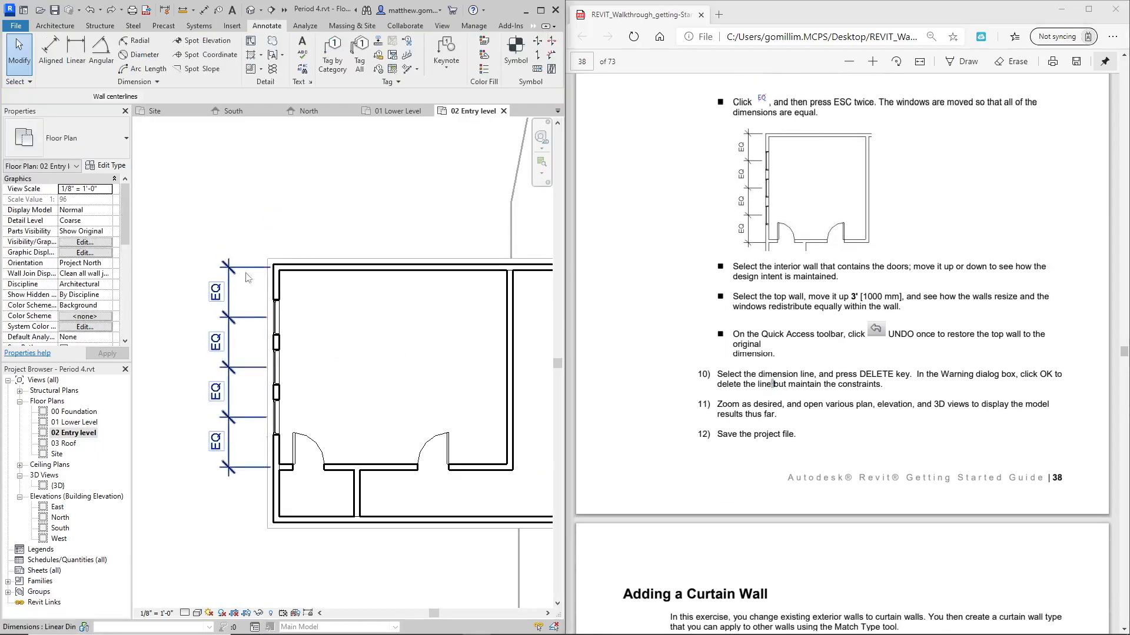
key("Delete")
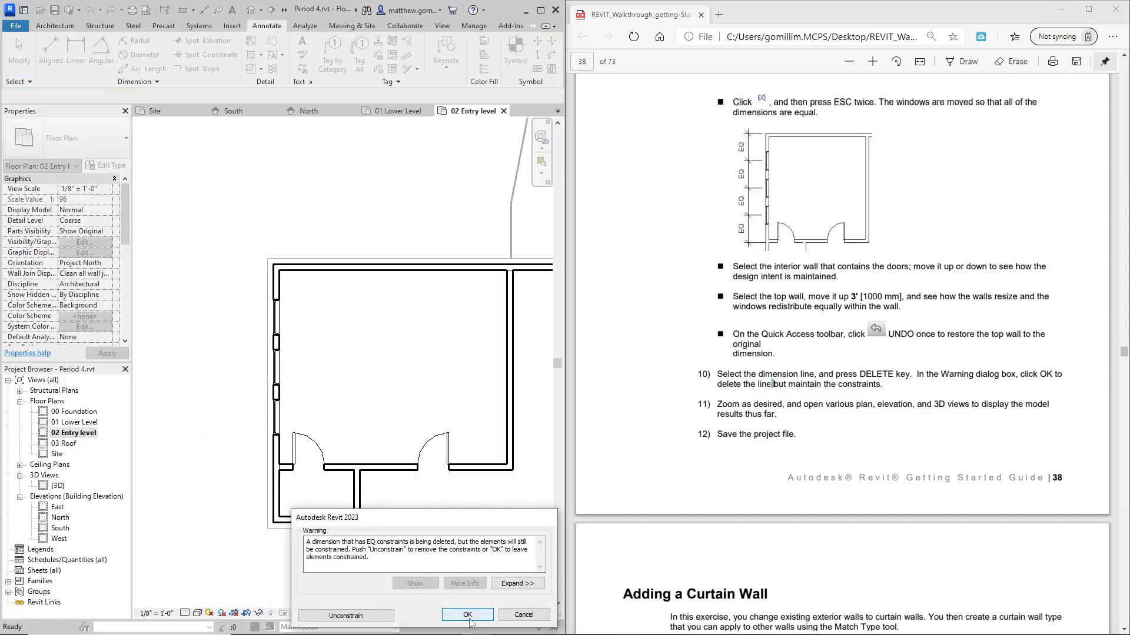
left_click(468, 615)
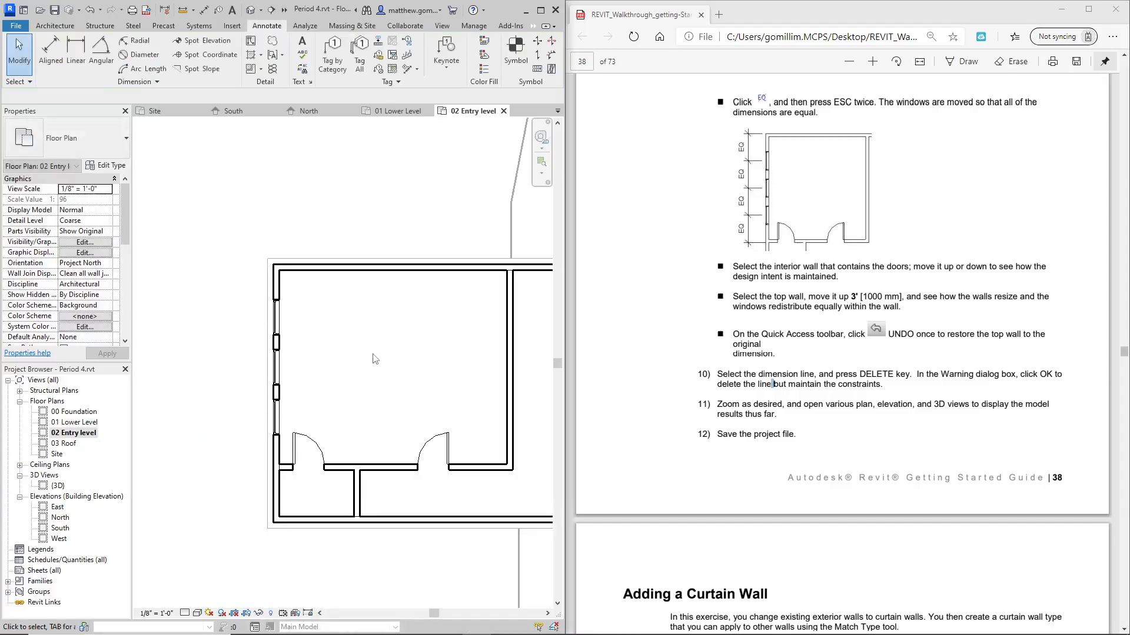
Move the north wall outward to test the equality constraint without its dimension string, and undo the move.
left_click(352, 269)
left_click_drag(353, 209, 353, 205)
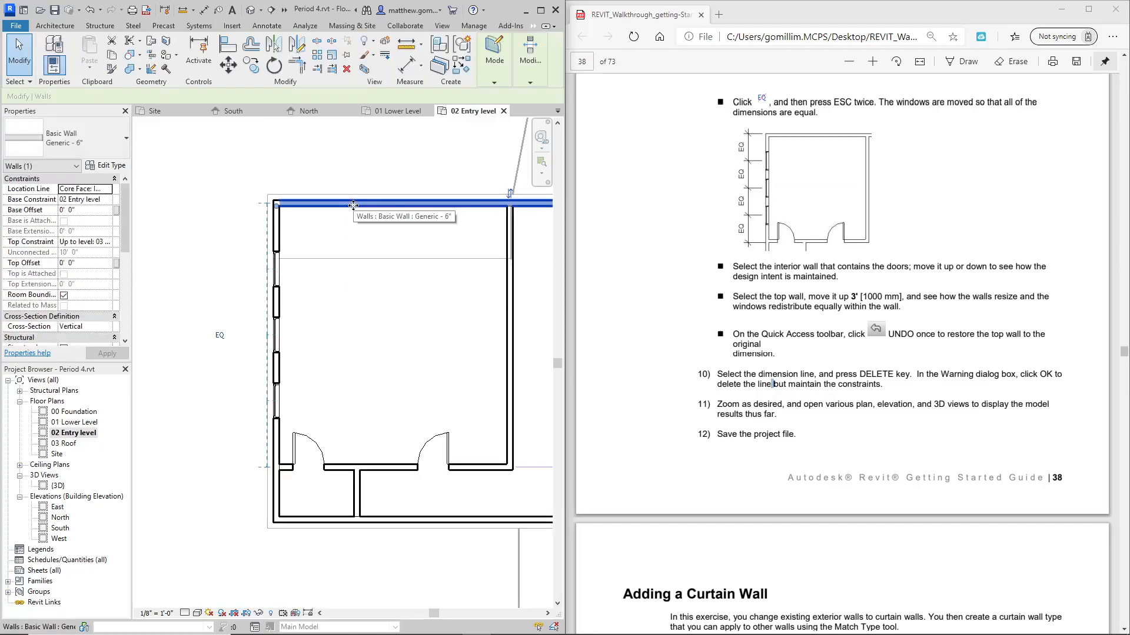
key("ctrl+z")
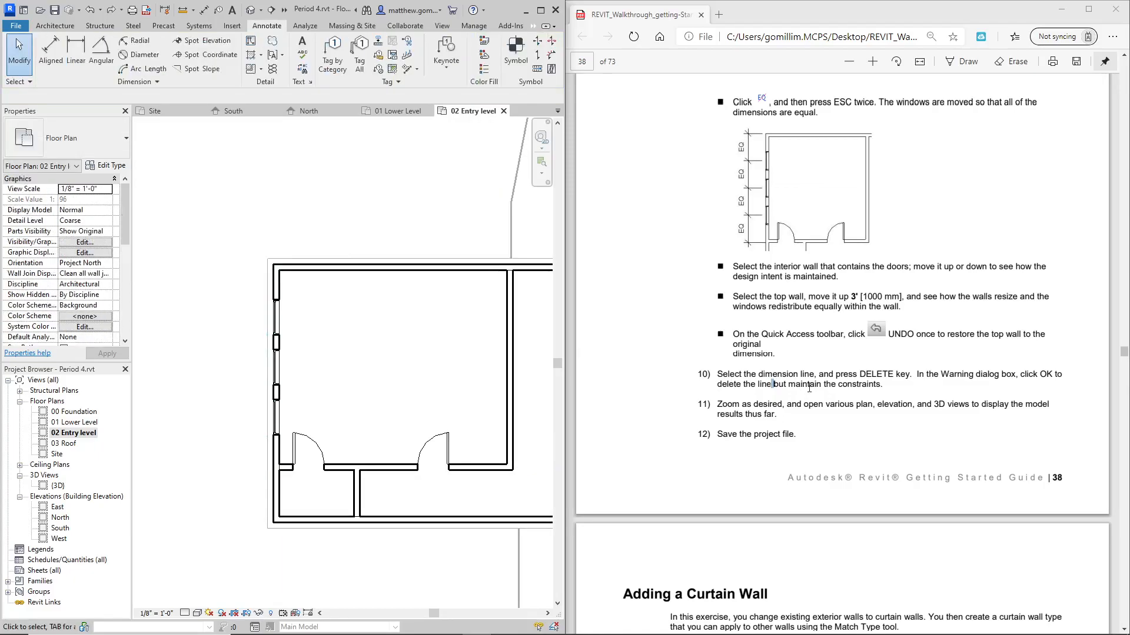
Review the guide's remaining window steps on page 38 and the start of the Adding a Curtain Wall exercise.
left_click(752, 270)
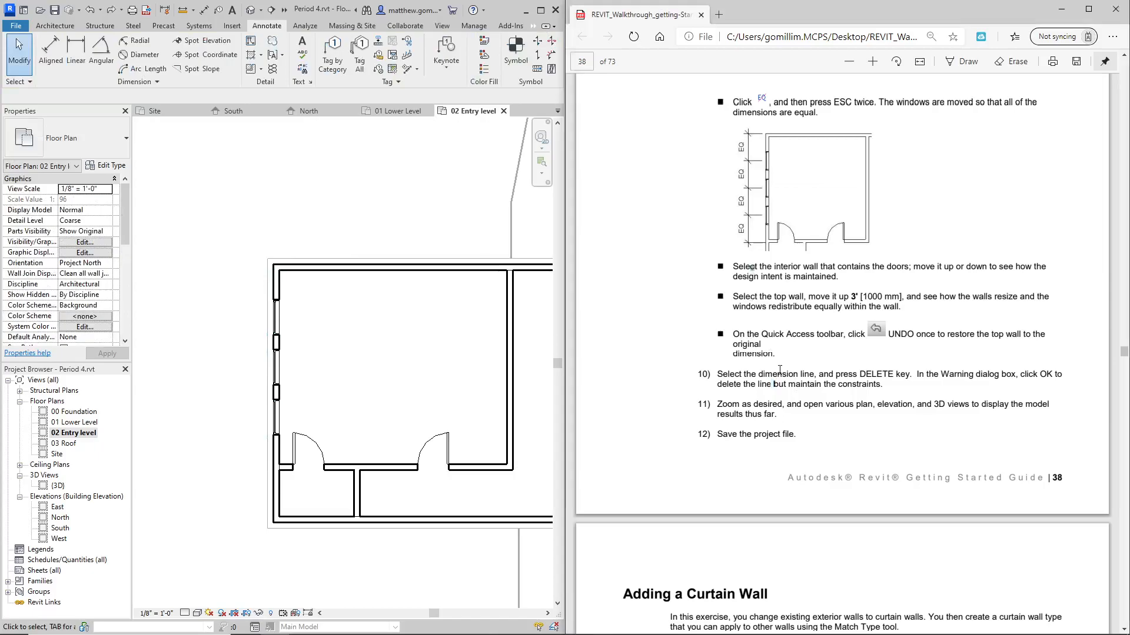
scroll(779, 369, "down", 5)
scroll(736, 243, "down", 1)
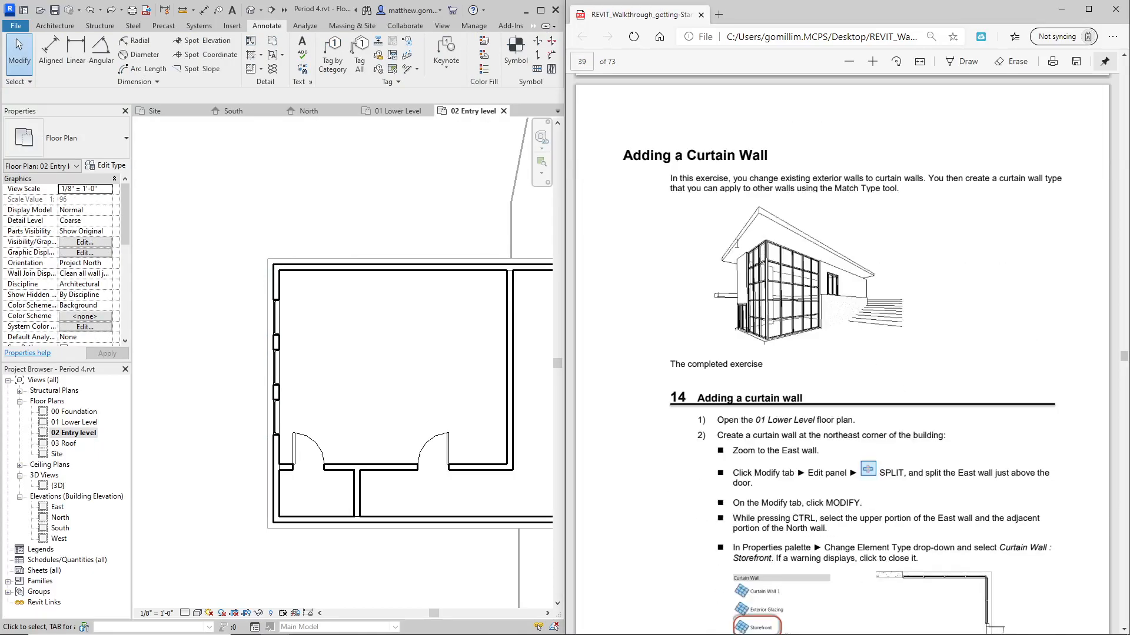
scroll(762, 347, "up", 5)
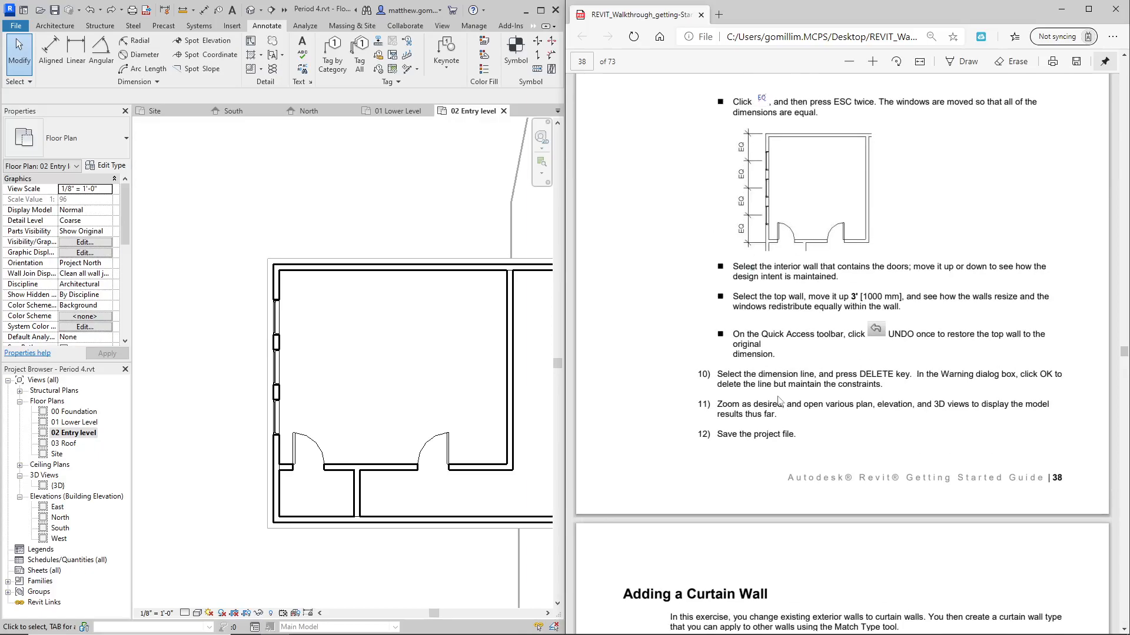
left_click(460, 214)
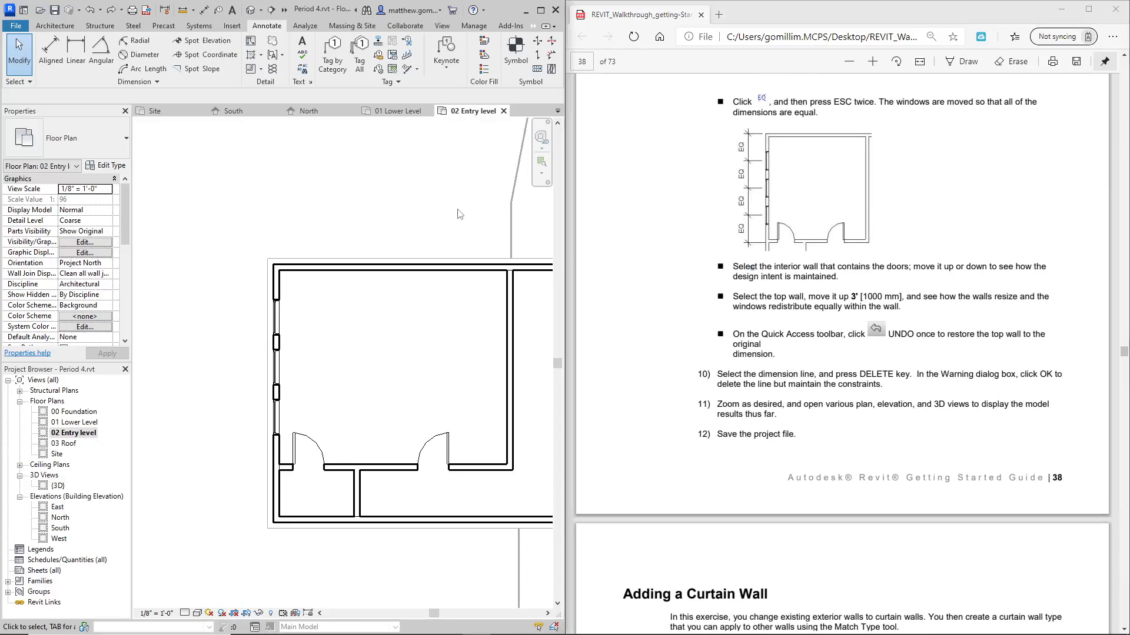